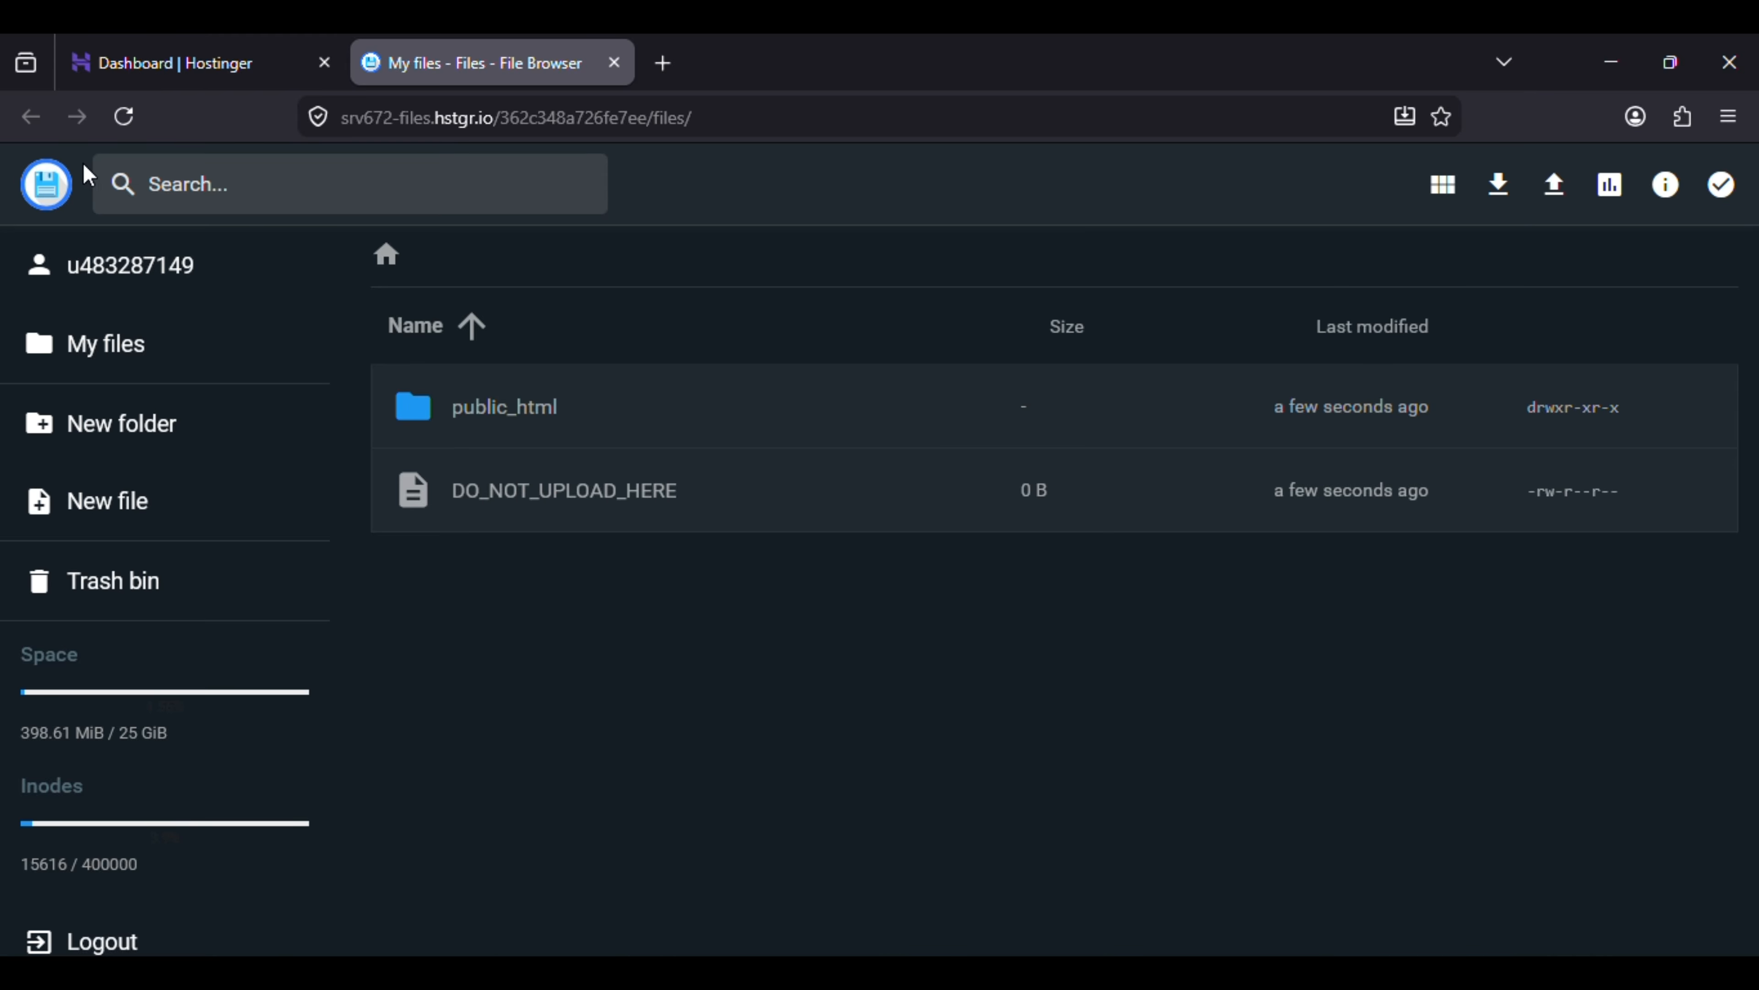
Open the live webxcodehub.online site from the dashboard in a new tab, then return to the File Browser
{"action": "left_click", "coordinate": [147, 61]}
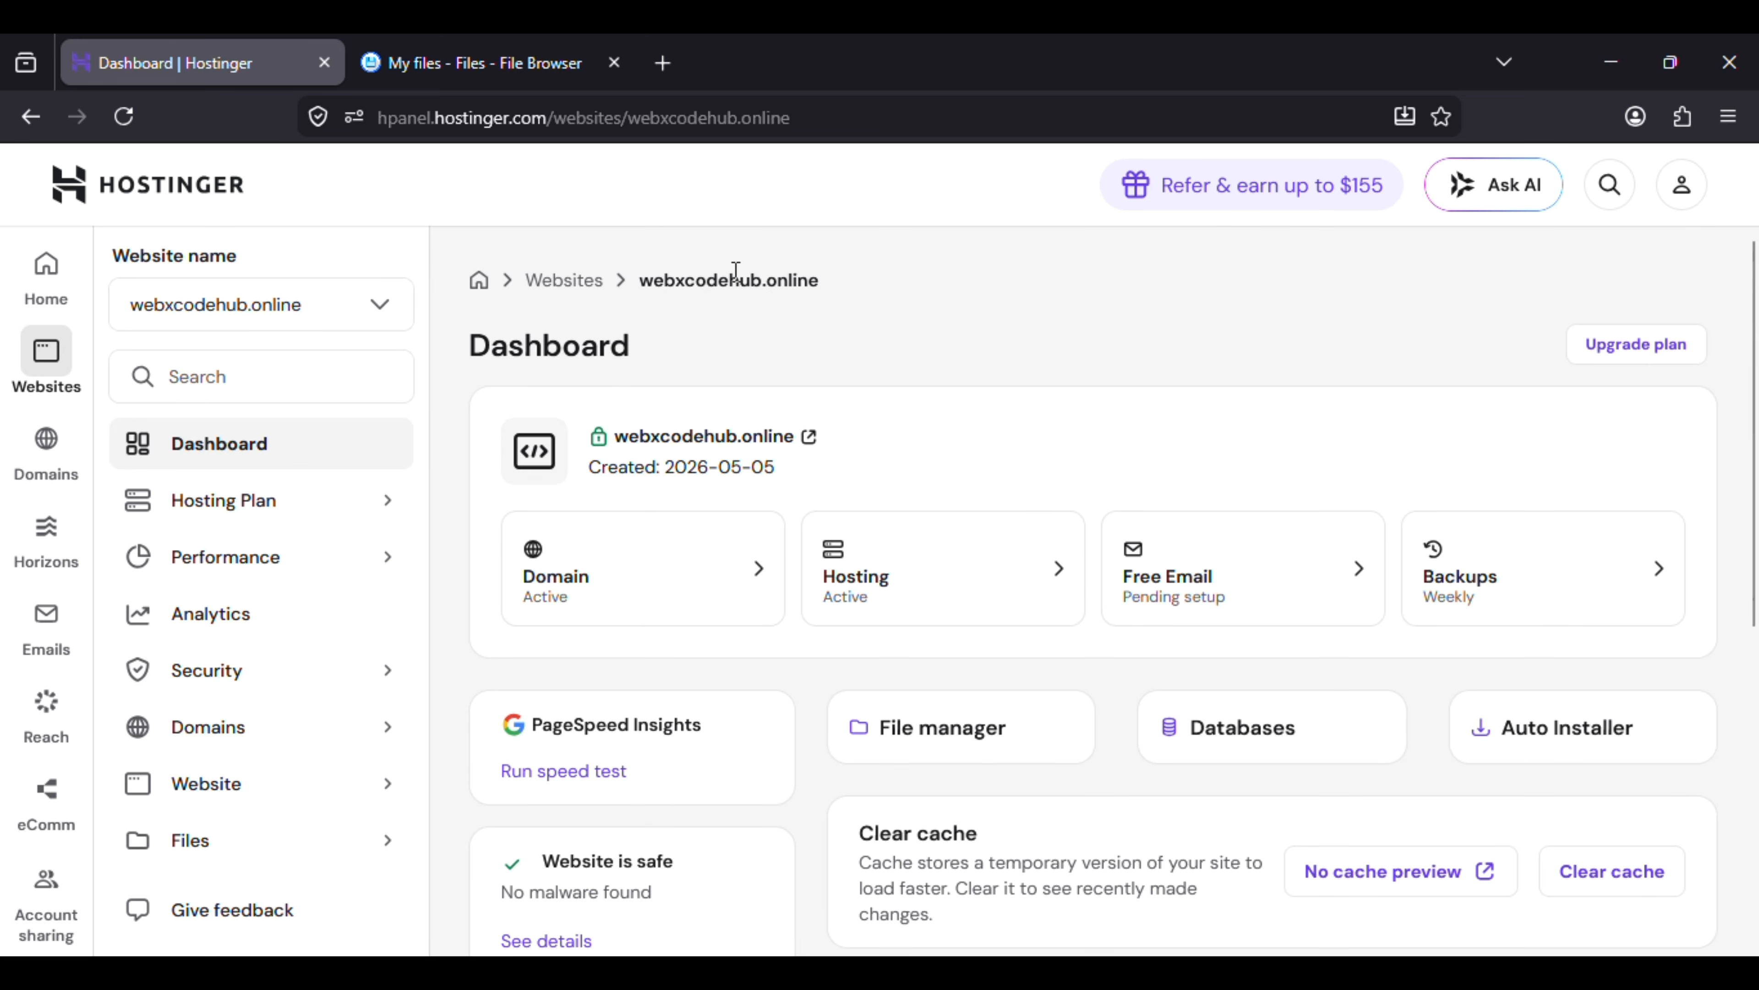
{"action": "left_click", "coordinate": [788, 437]}
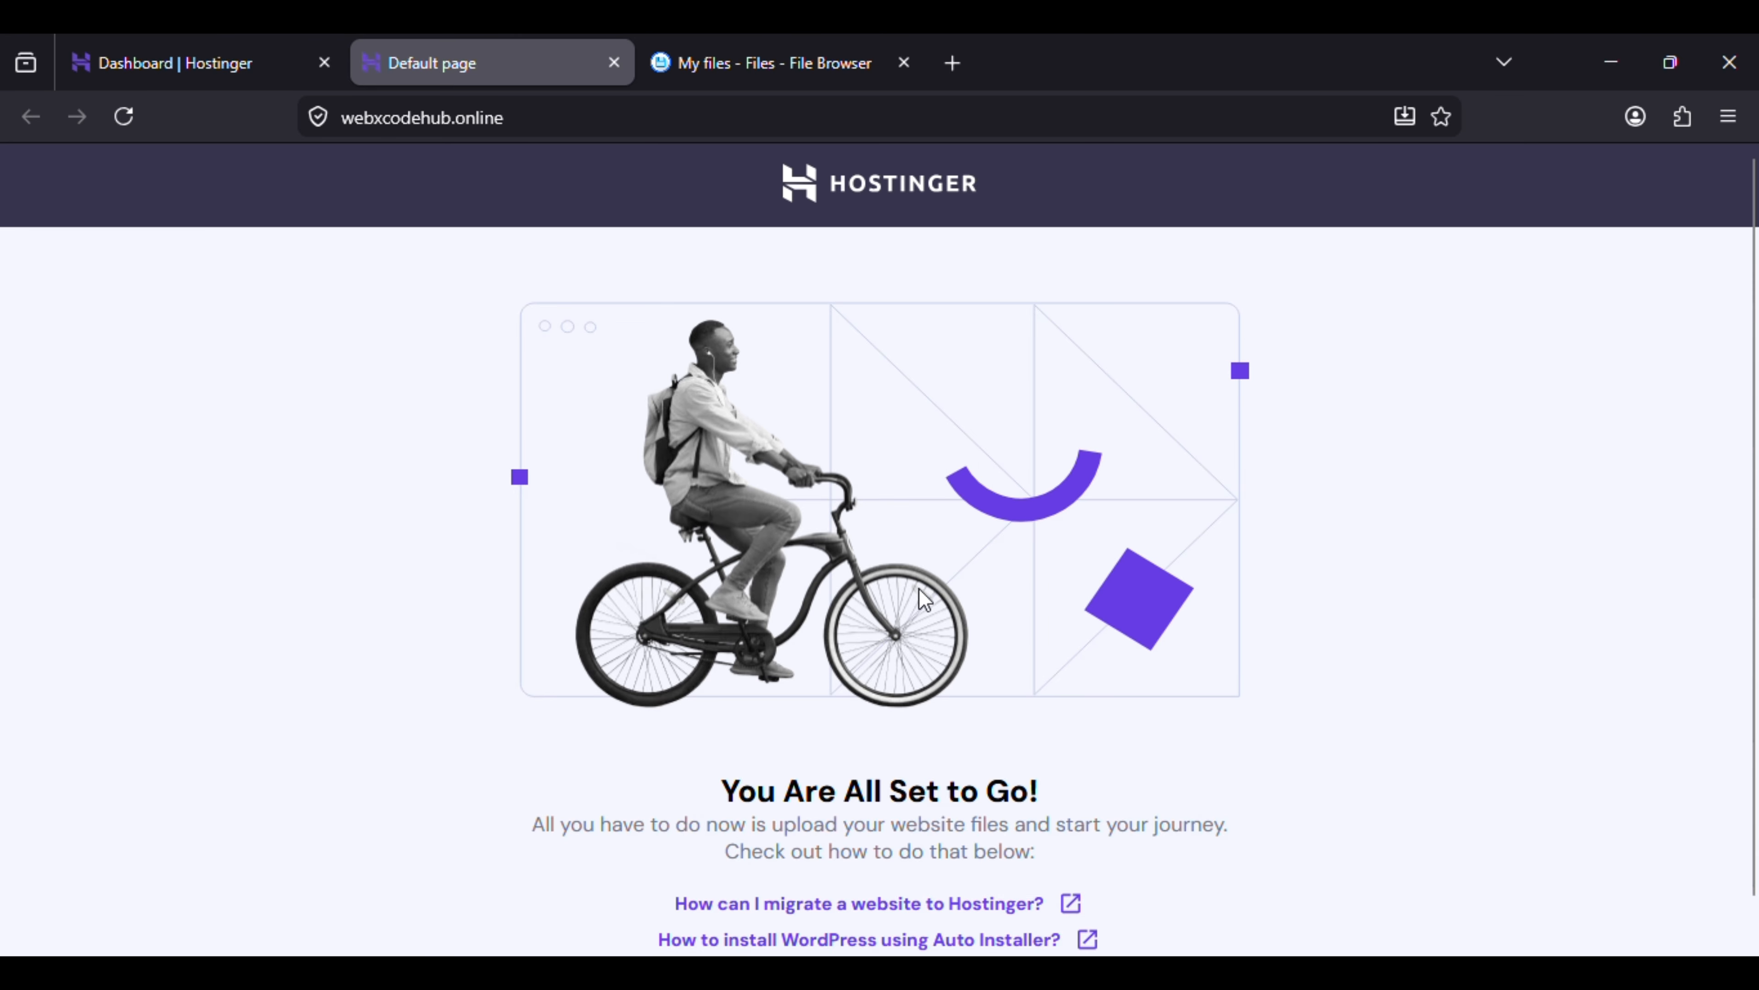
{"action": "left_click", "coordinate": [661, 69]}
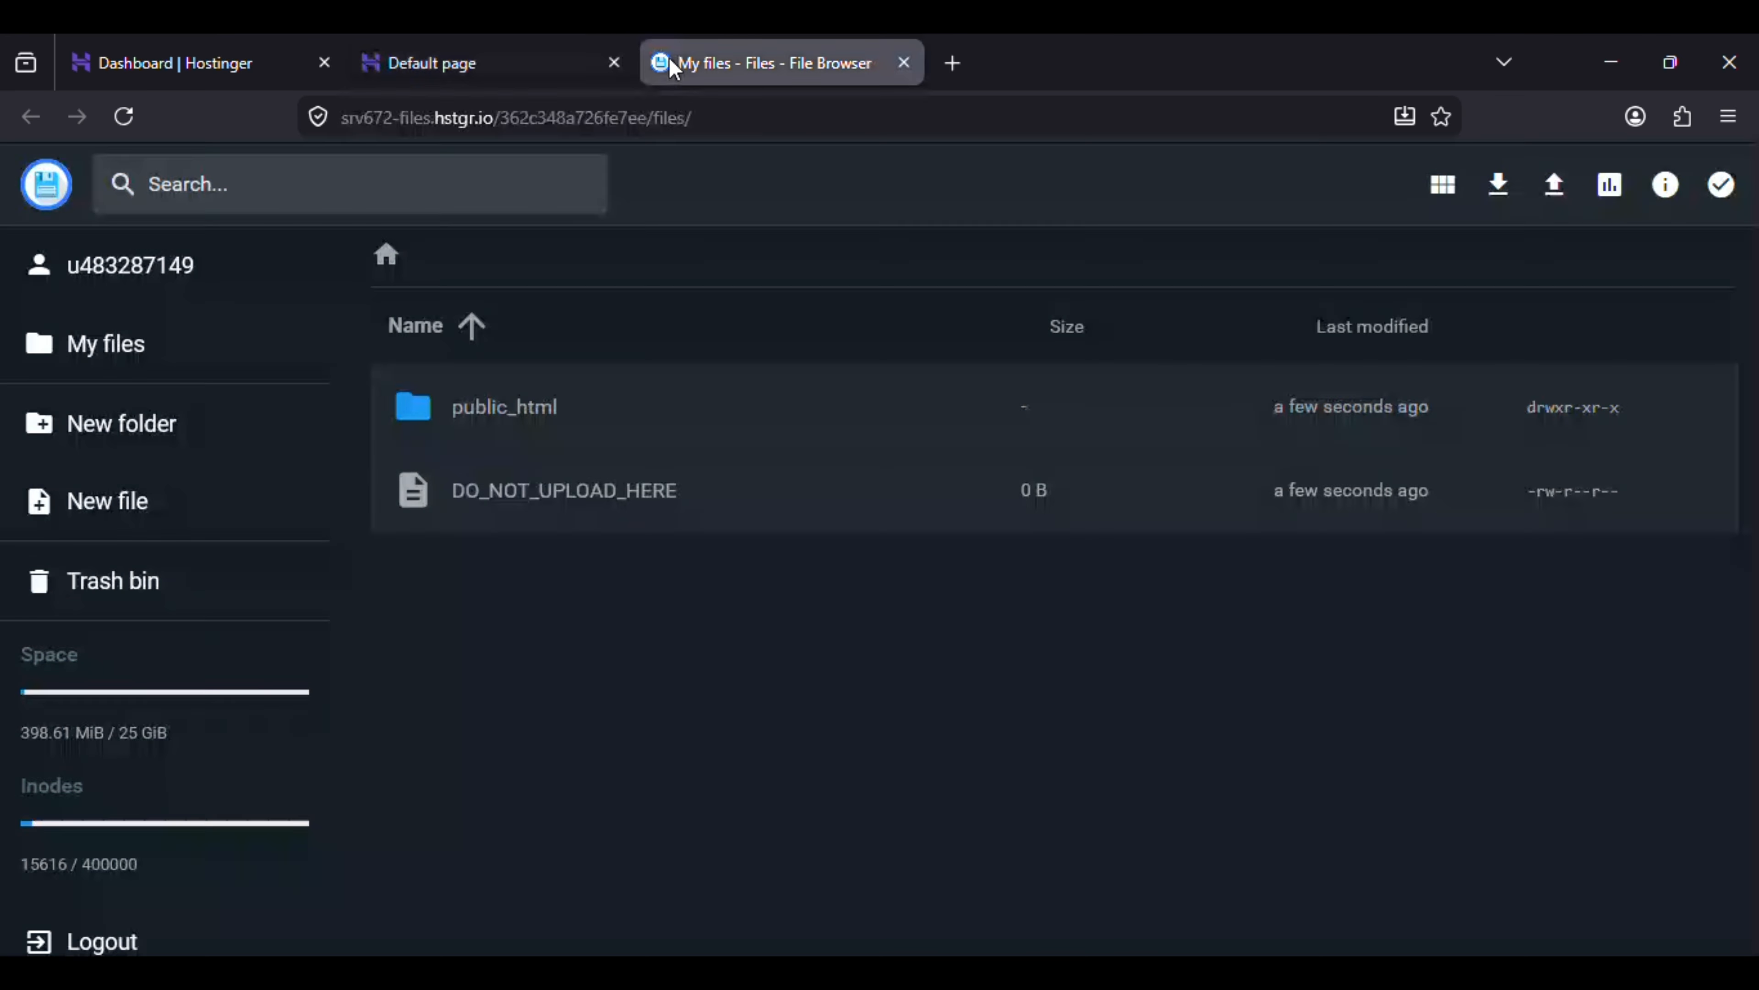
Delete default.php from public_html, then bring up the local C:\xampp Explorer window
{"action": "double_click", "coordinate": [494, 410]}
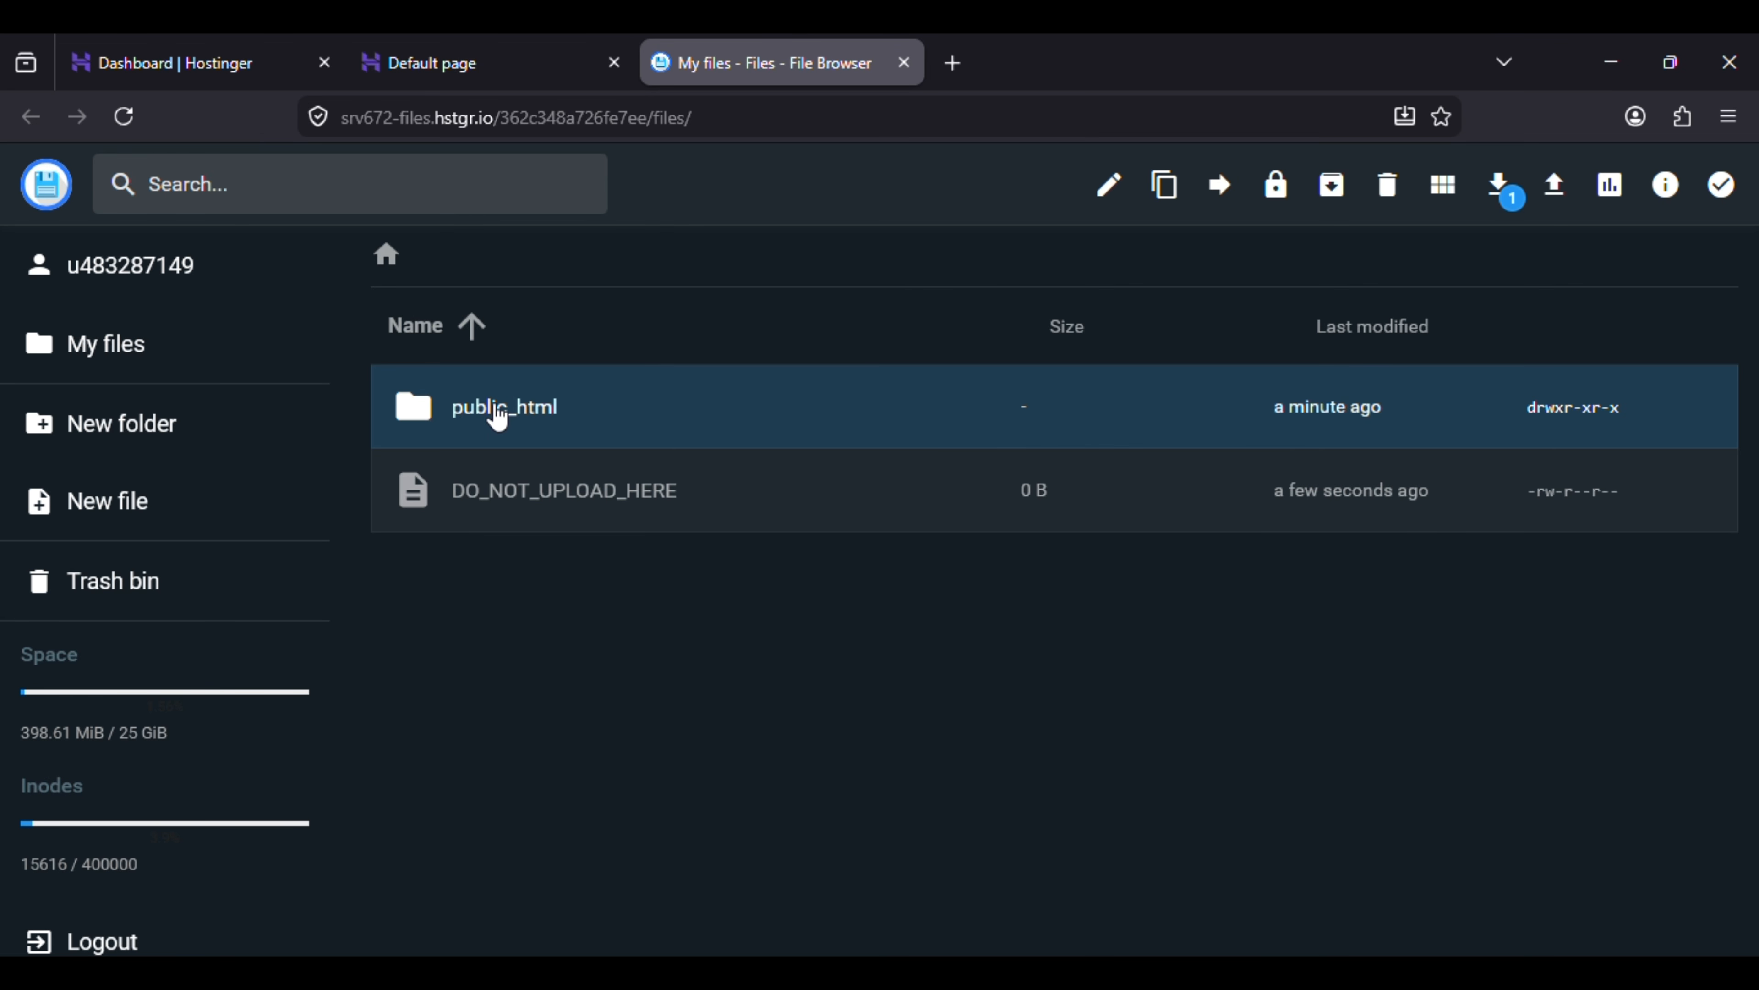
{"action": "left_click", "coordinate": [648, 393]}
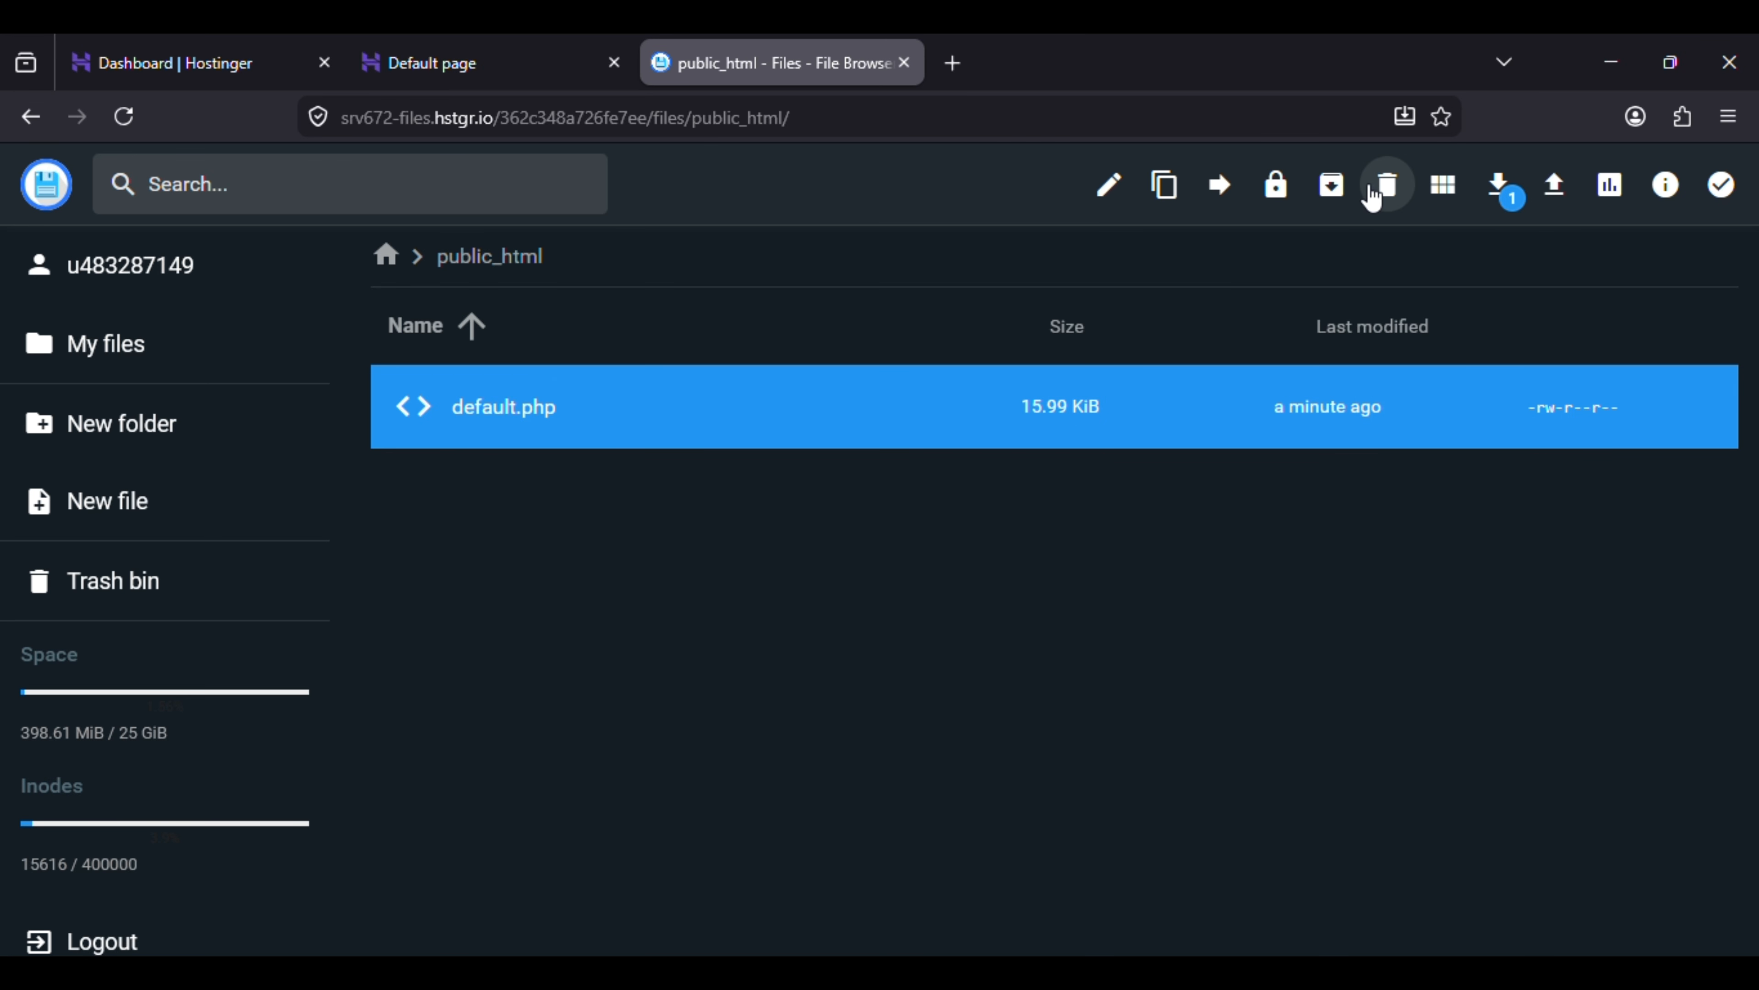
{"action": "left_click", "coordinate": [1389, 185]}
{"action": "left_click", "coordinate": [1076, 609]}
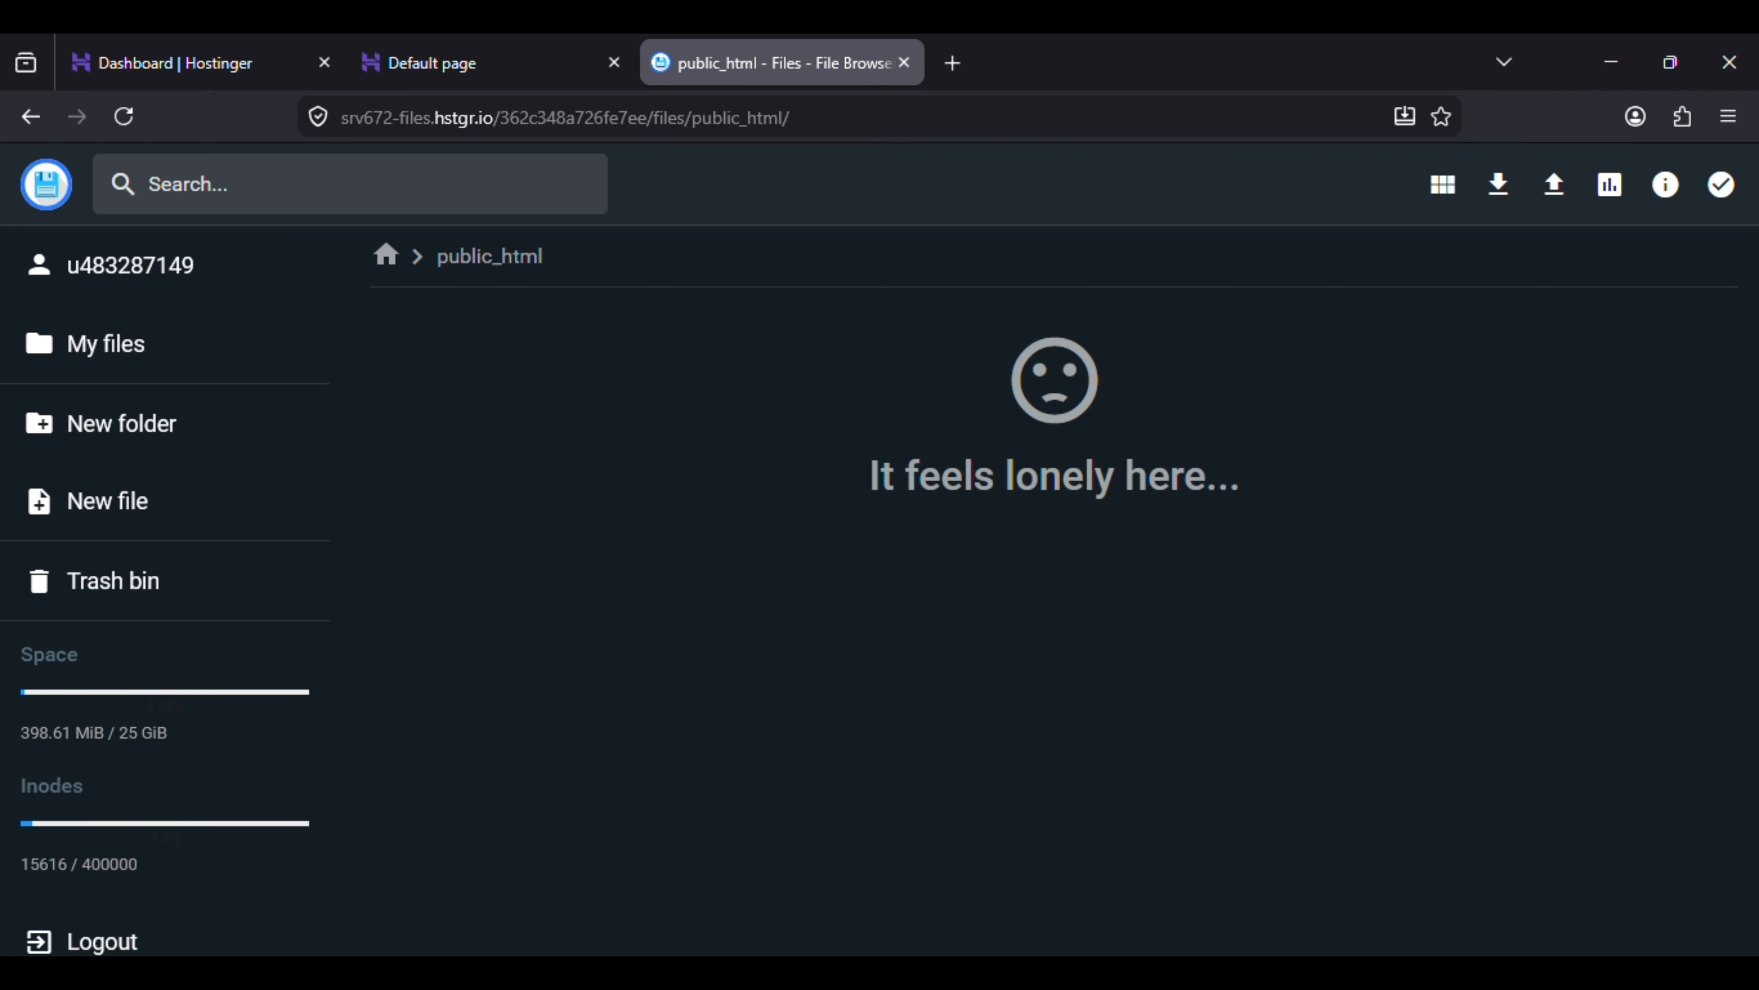
{"action": "mouse_move", "coordinate": [911, 967]}
{"action": "left_click", "coordinate": [864, 900]}
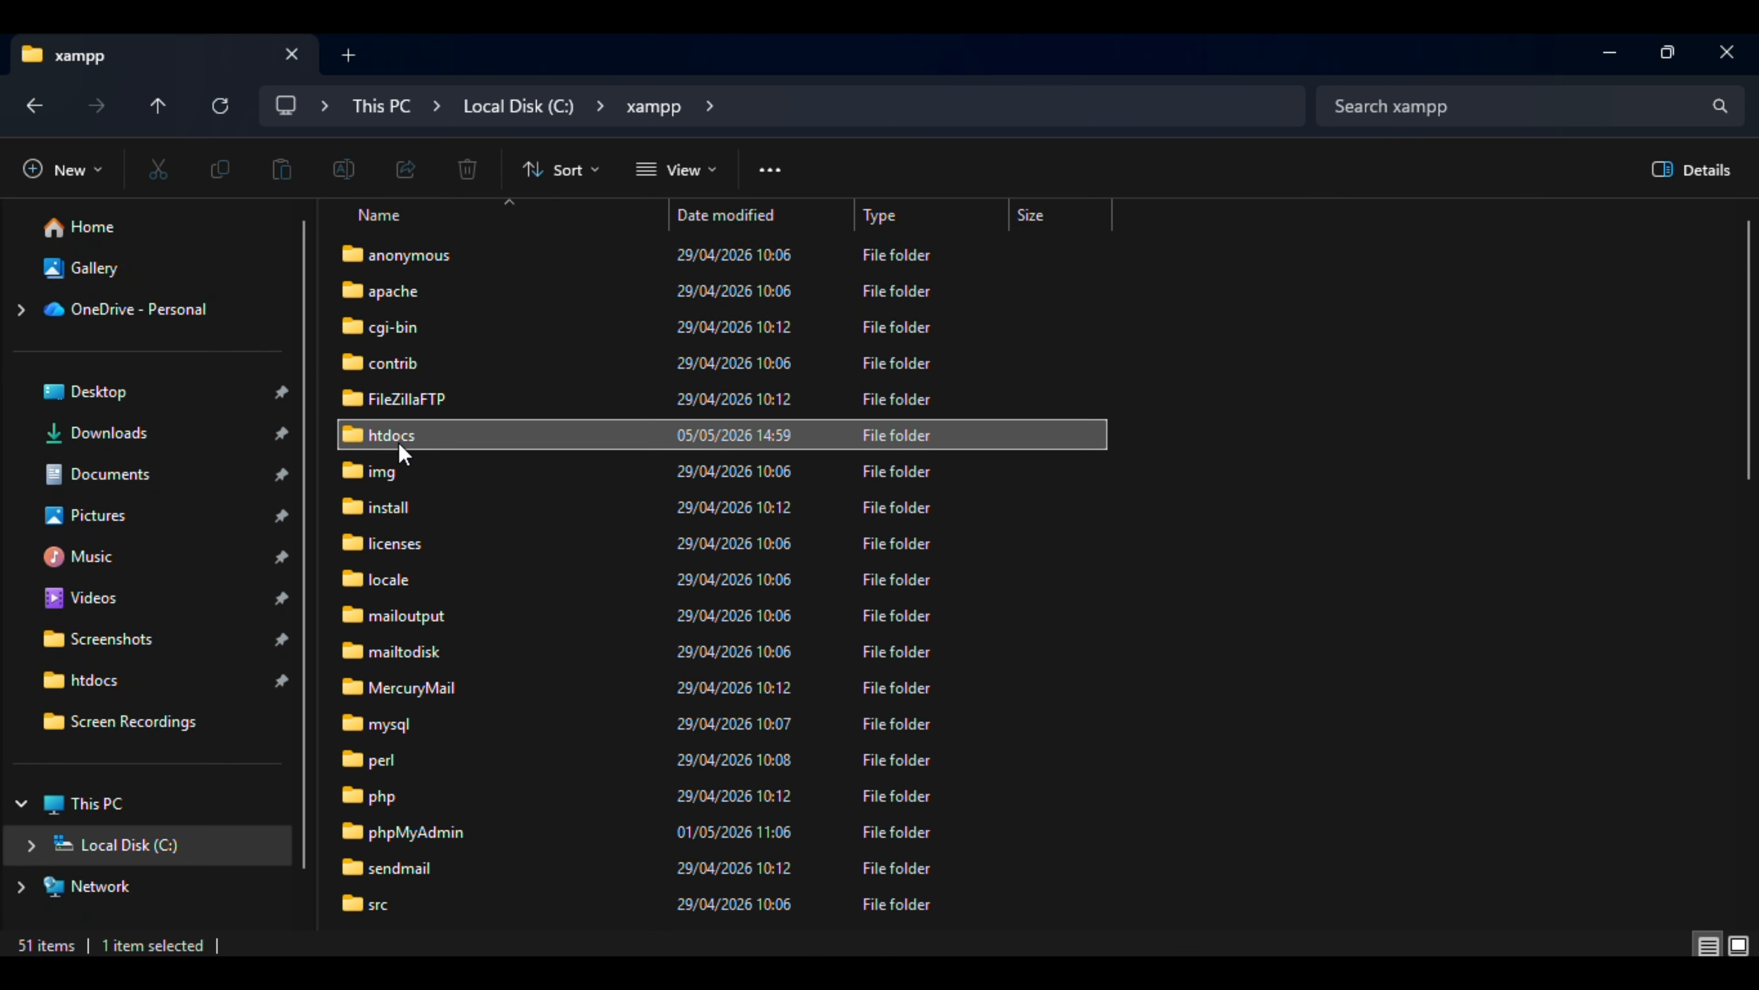
Open htdocs and check the files inside the Registrationform folder
{"action": "double_click", "coordinate": [400, 447]}
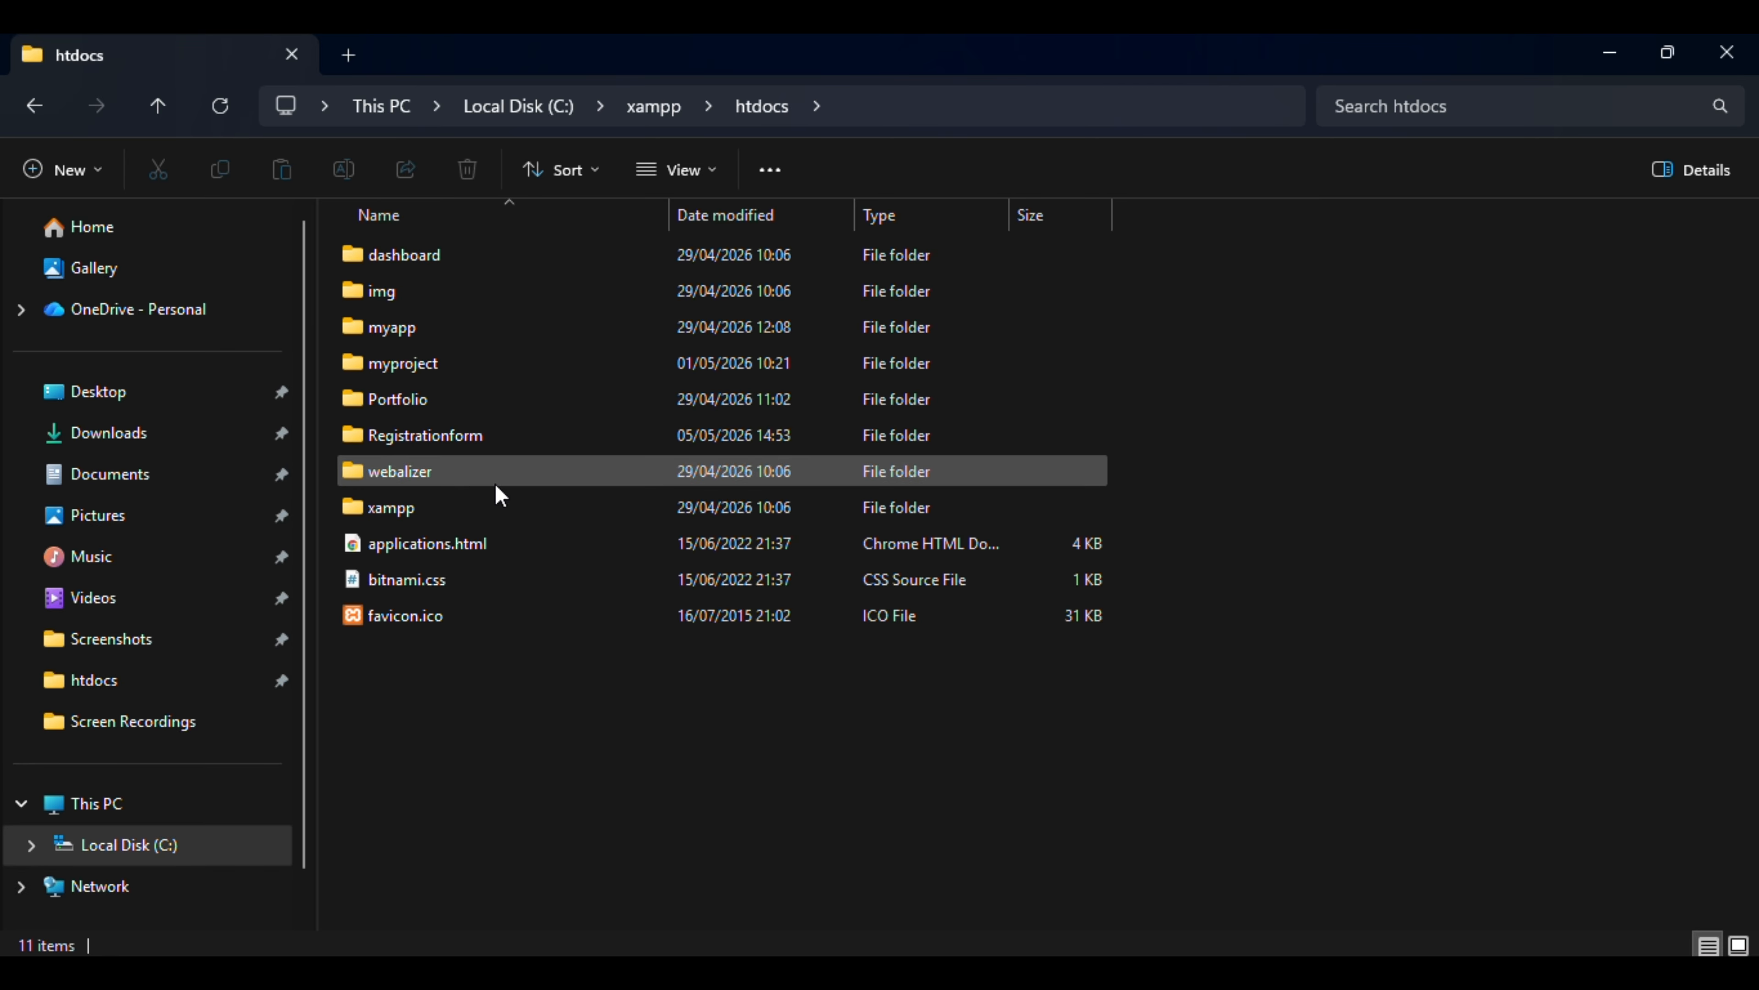
{"action": "mouse_move", "coordinate": [460, 442]}
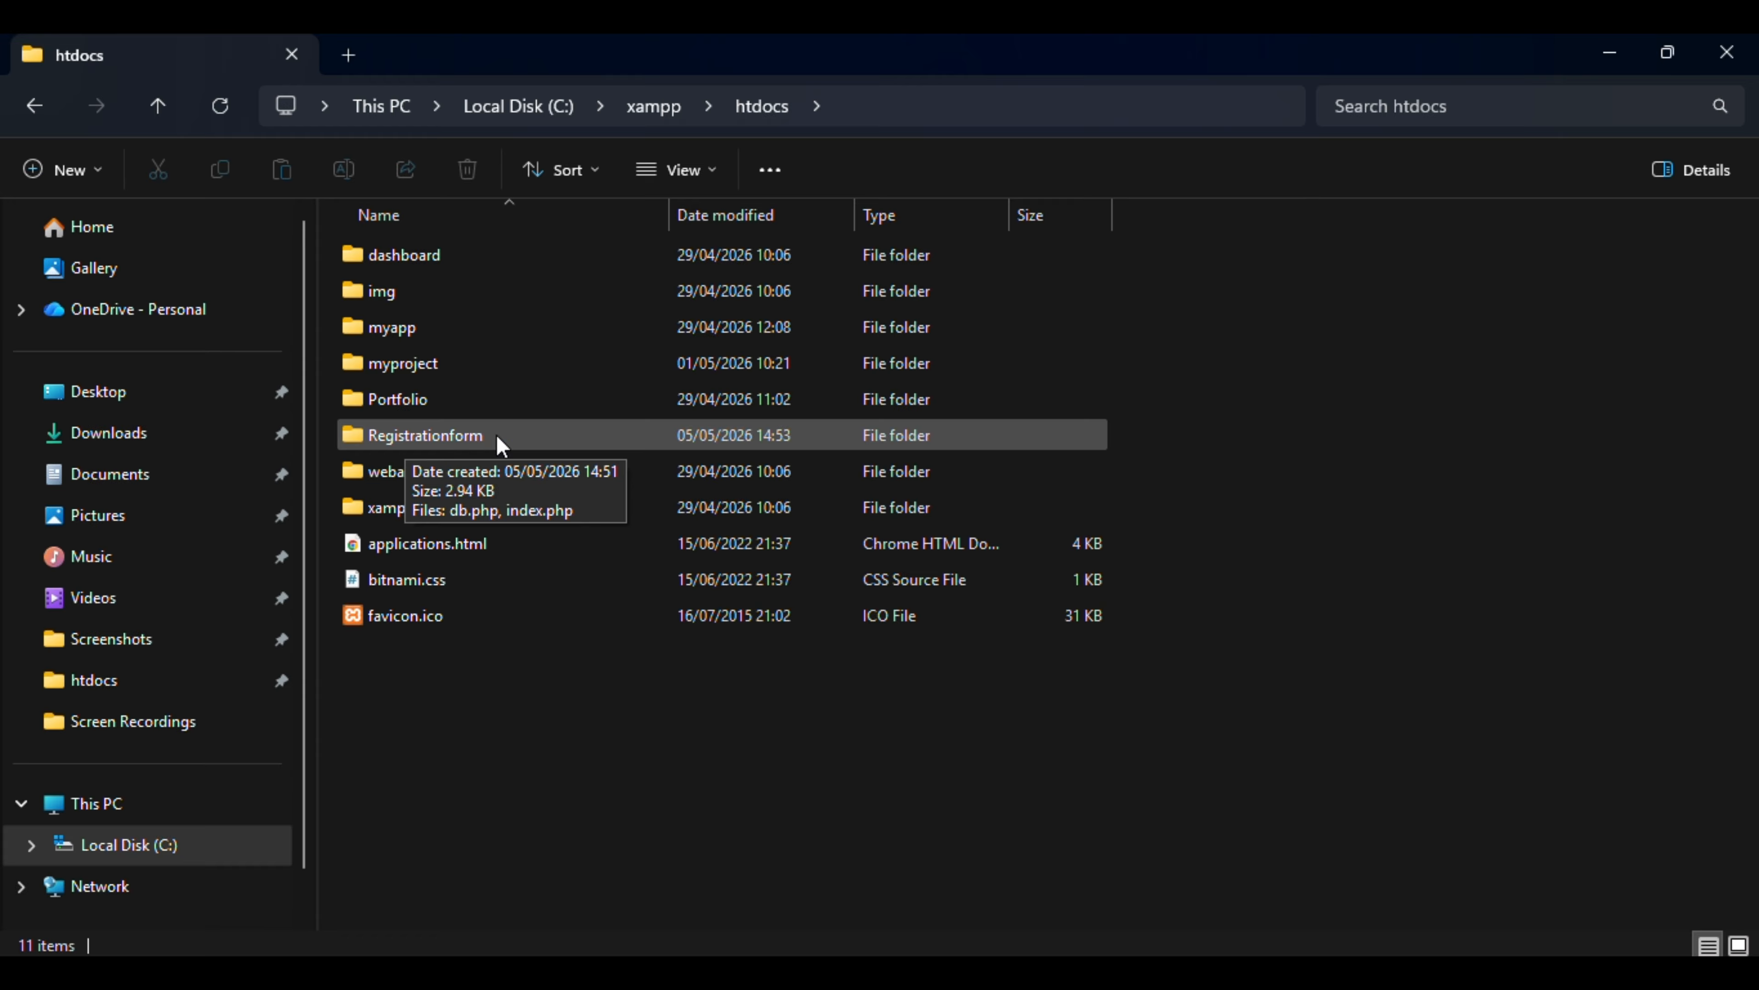
{"action": "left_click", "coordinate": [479, 434]}
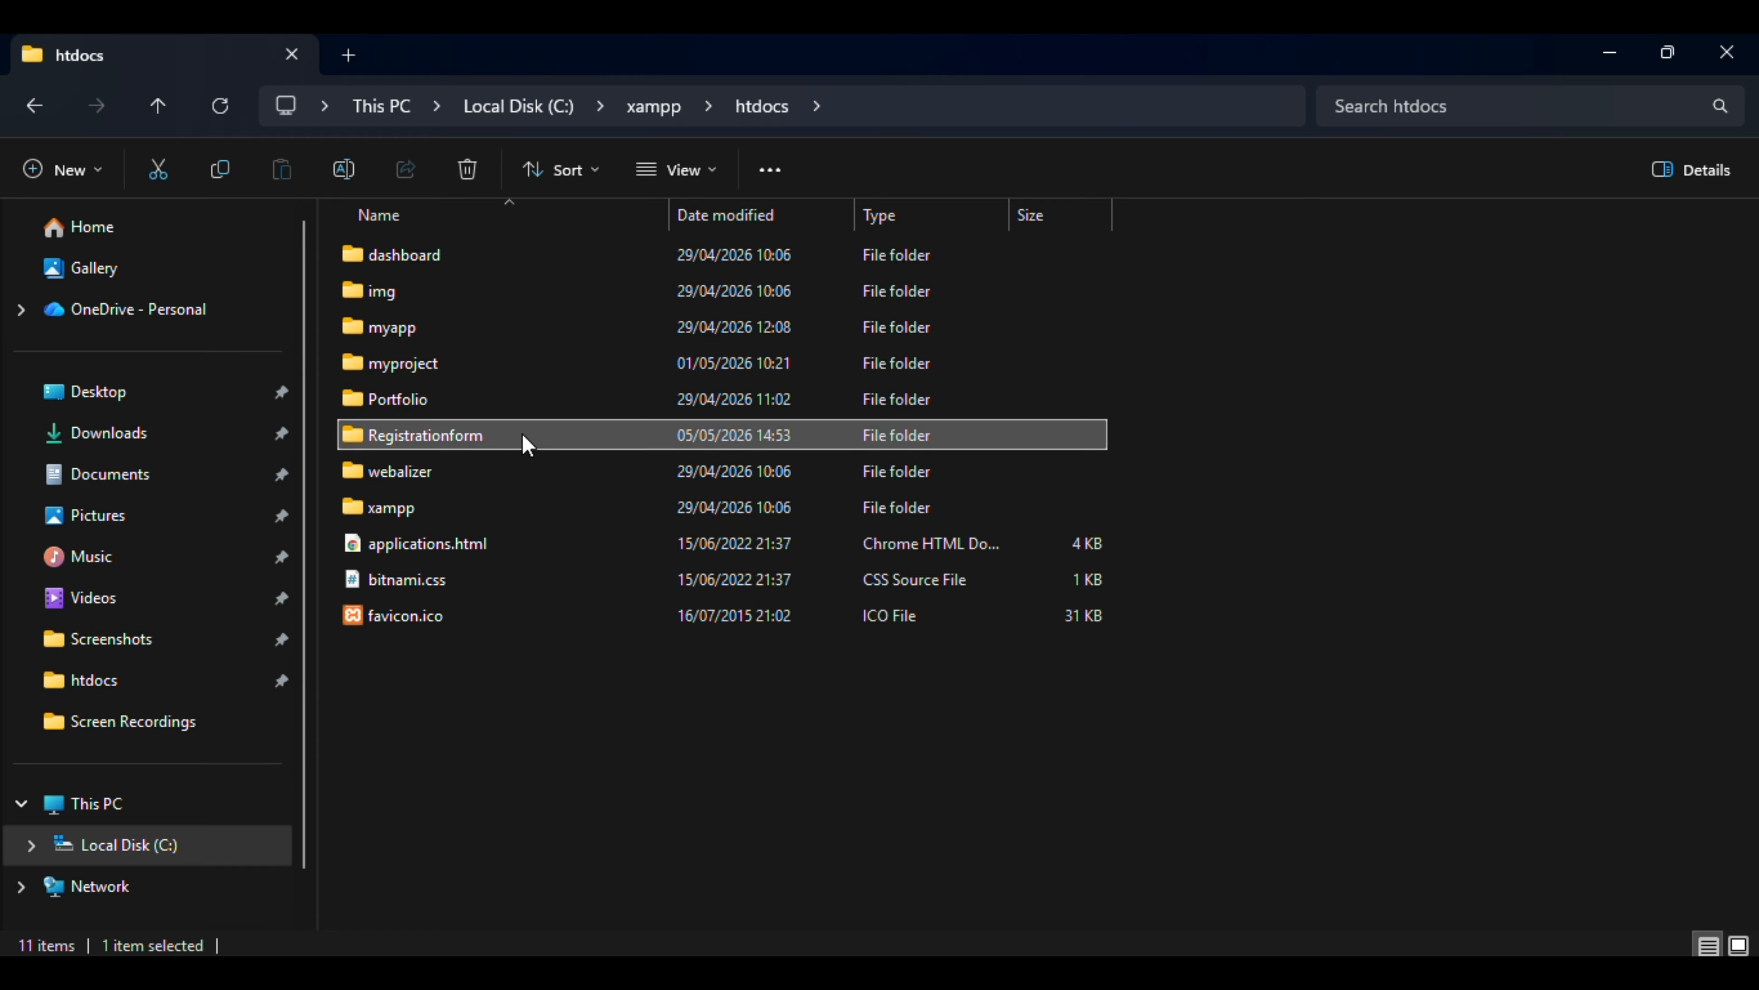
{"action": "double_click", "coordinate": [481, 444]}
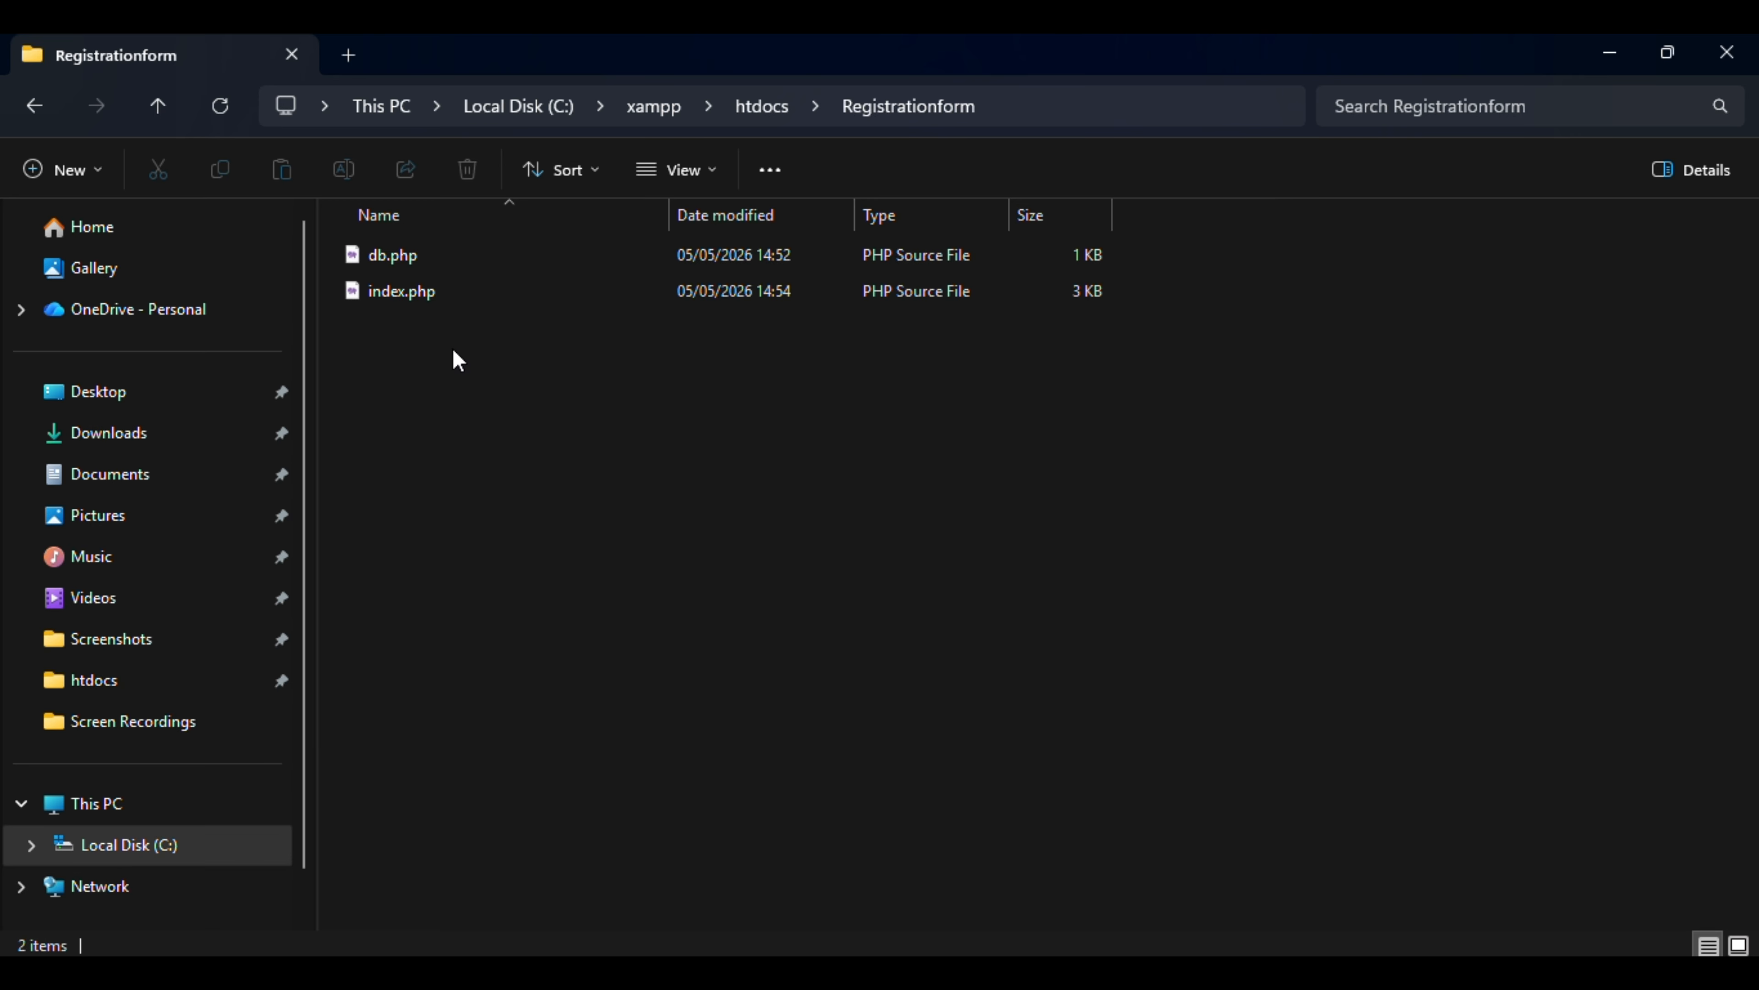
{"action": "left_click", "coordinate": [34, 106]}
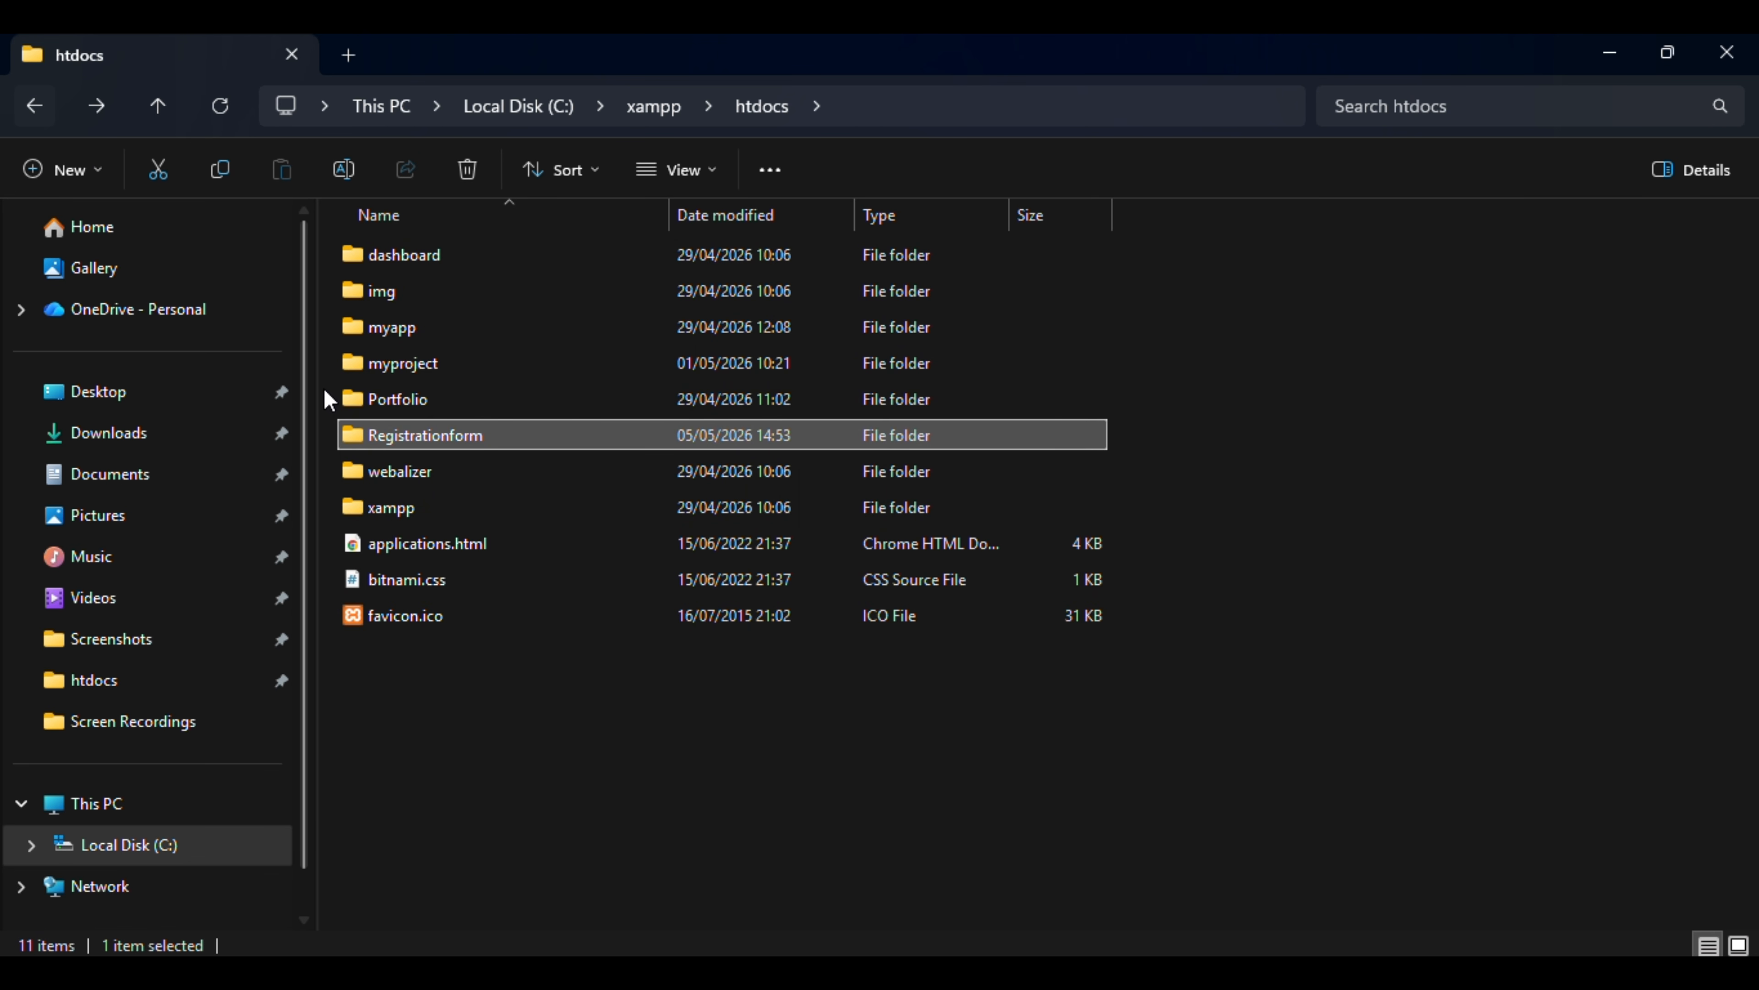
Compress the Registrationform folder into Registrationform.zip and restore the Explorer window size
{"action": "right_click", "coordinate": [457, 447]}
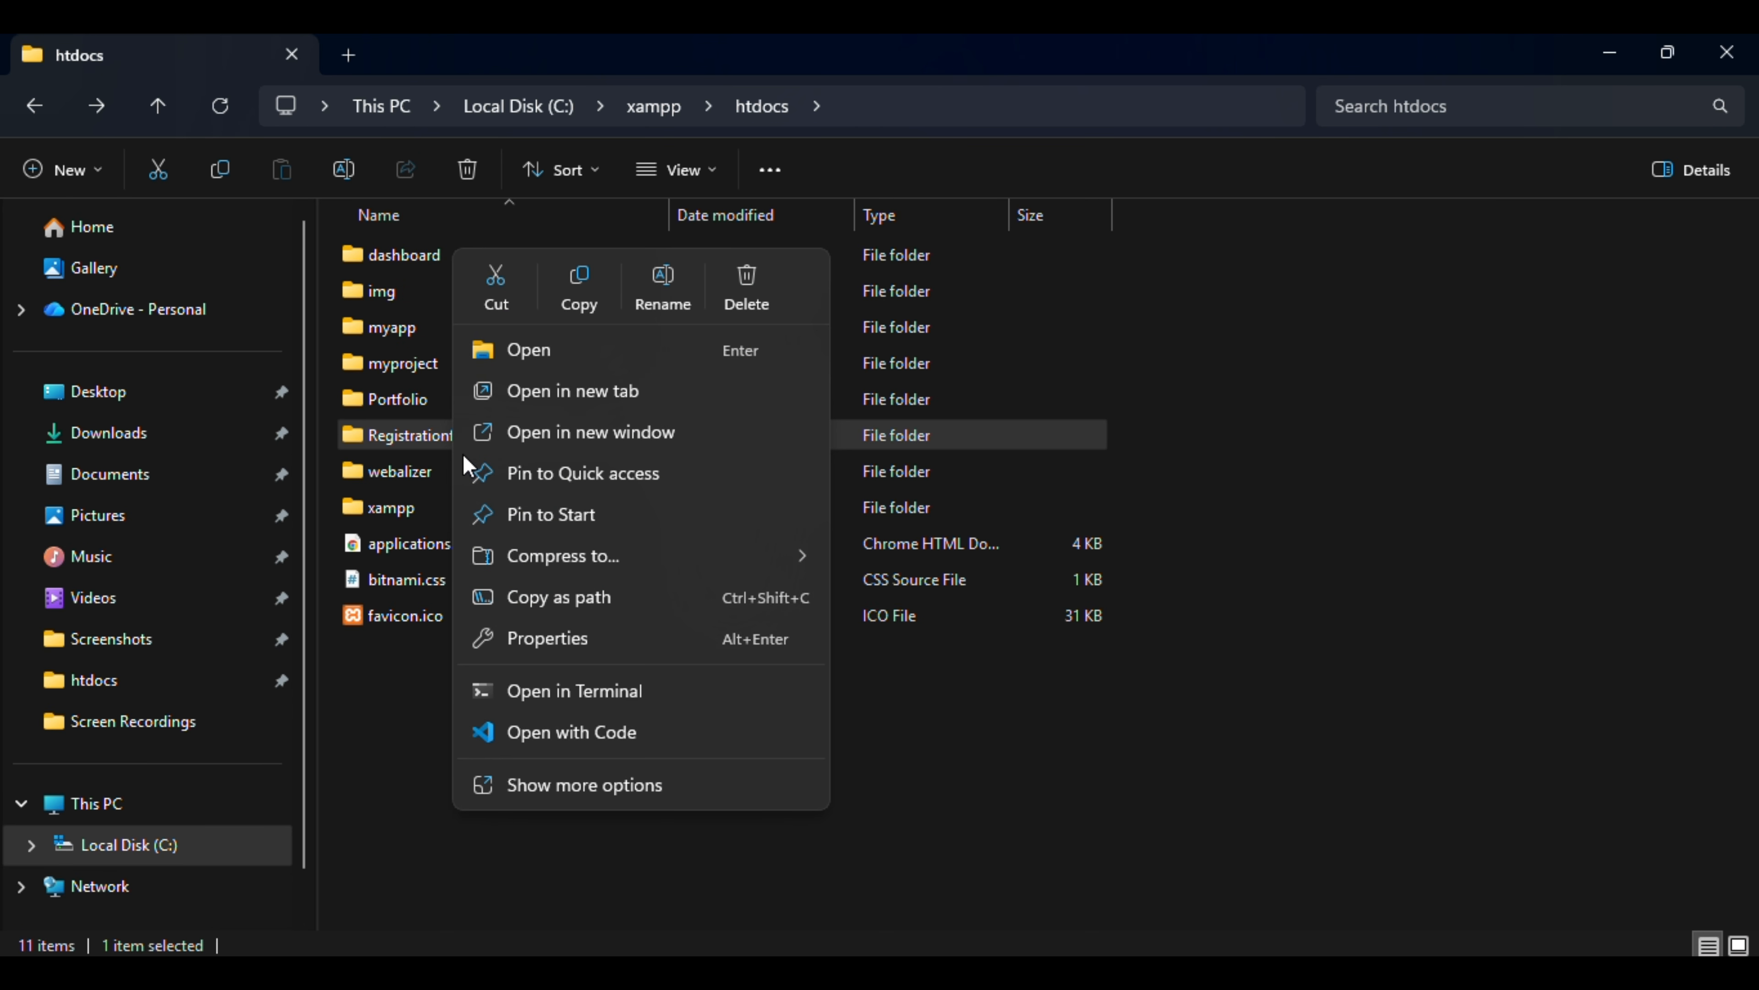
{"action": "mouse_move", "coordinate": [564, 554]}
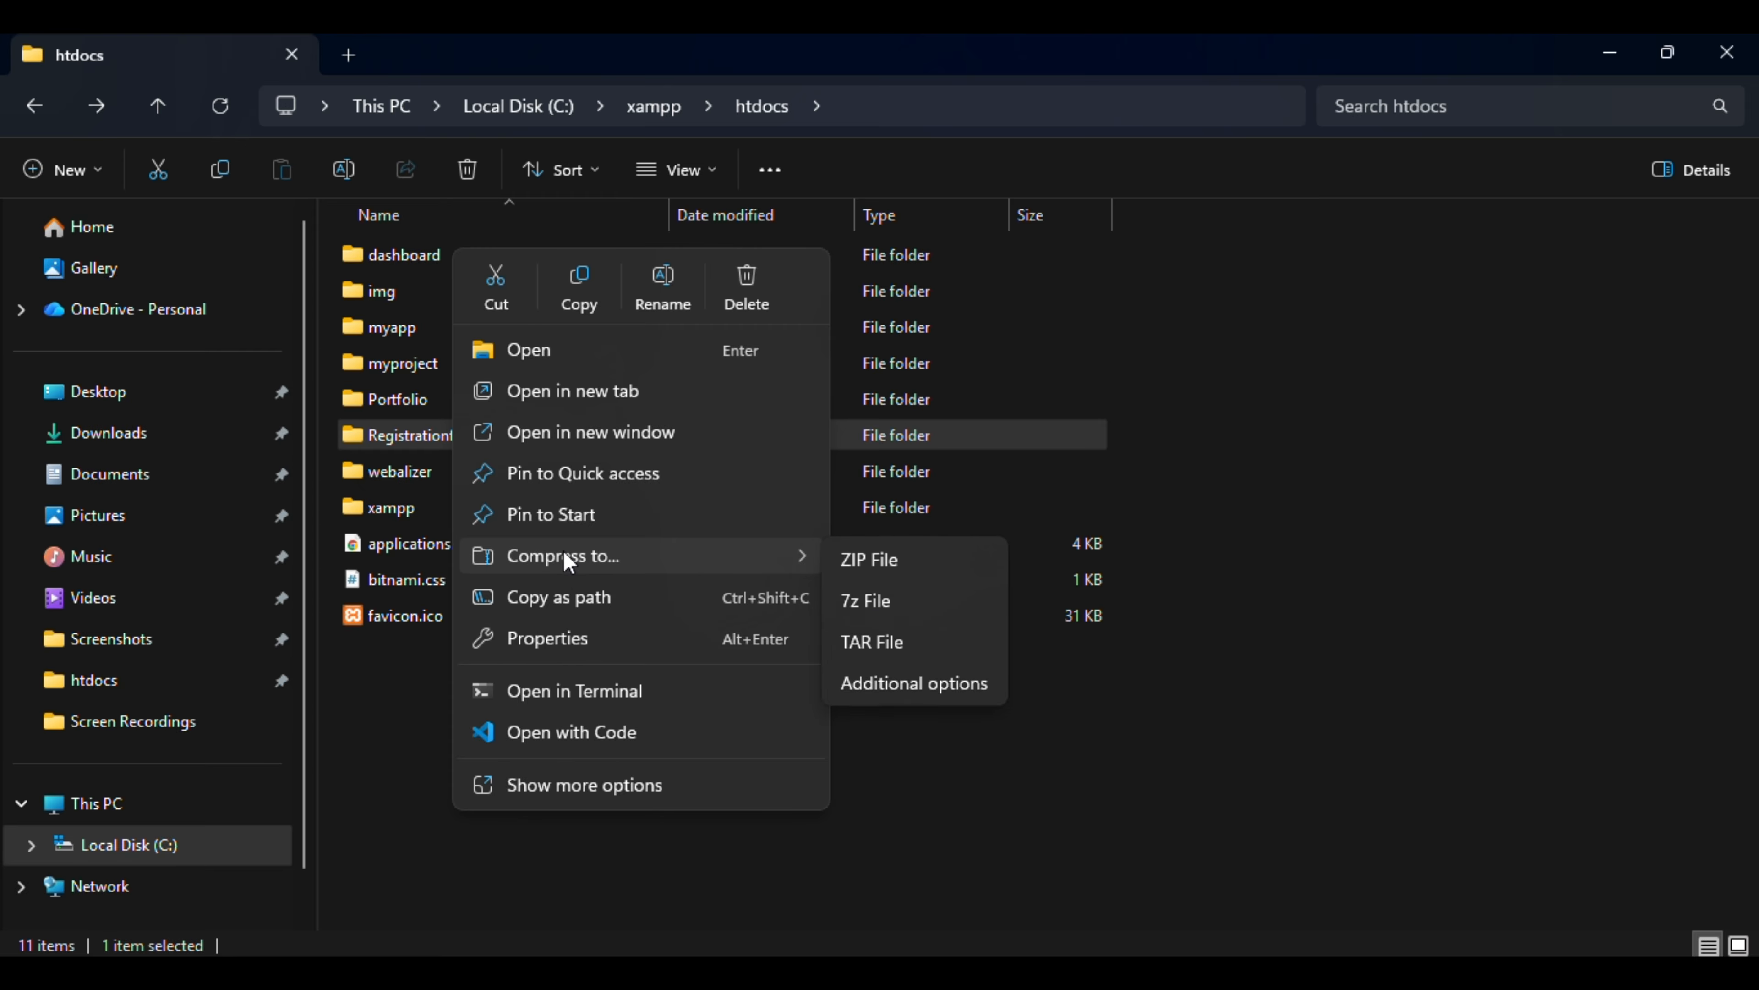
{"action": "left_click", "coordinate": [892, 569]}
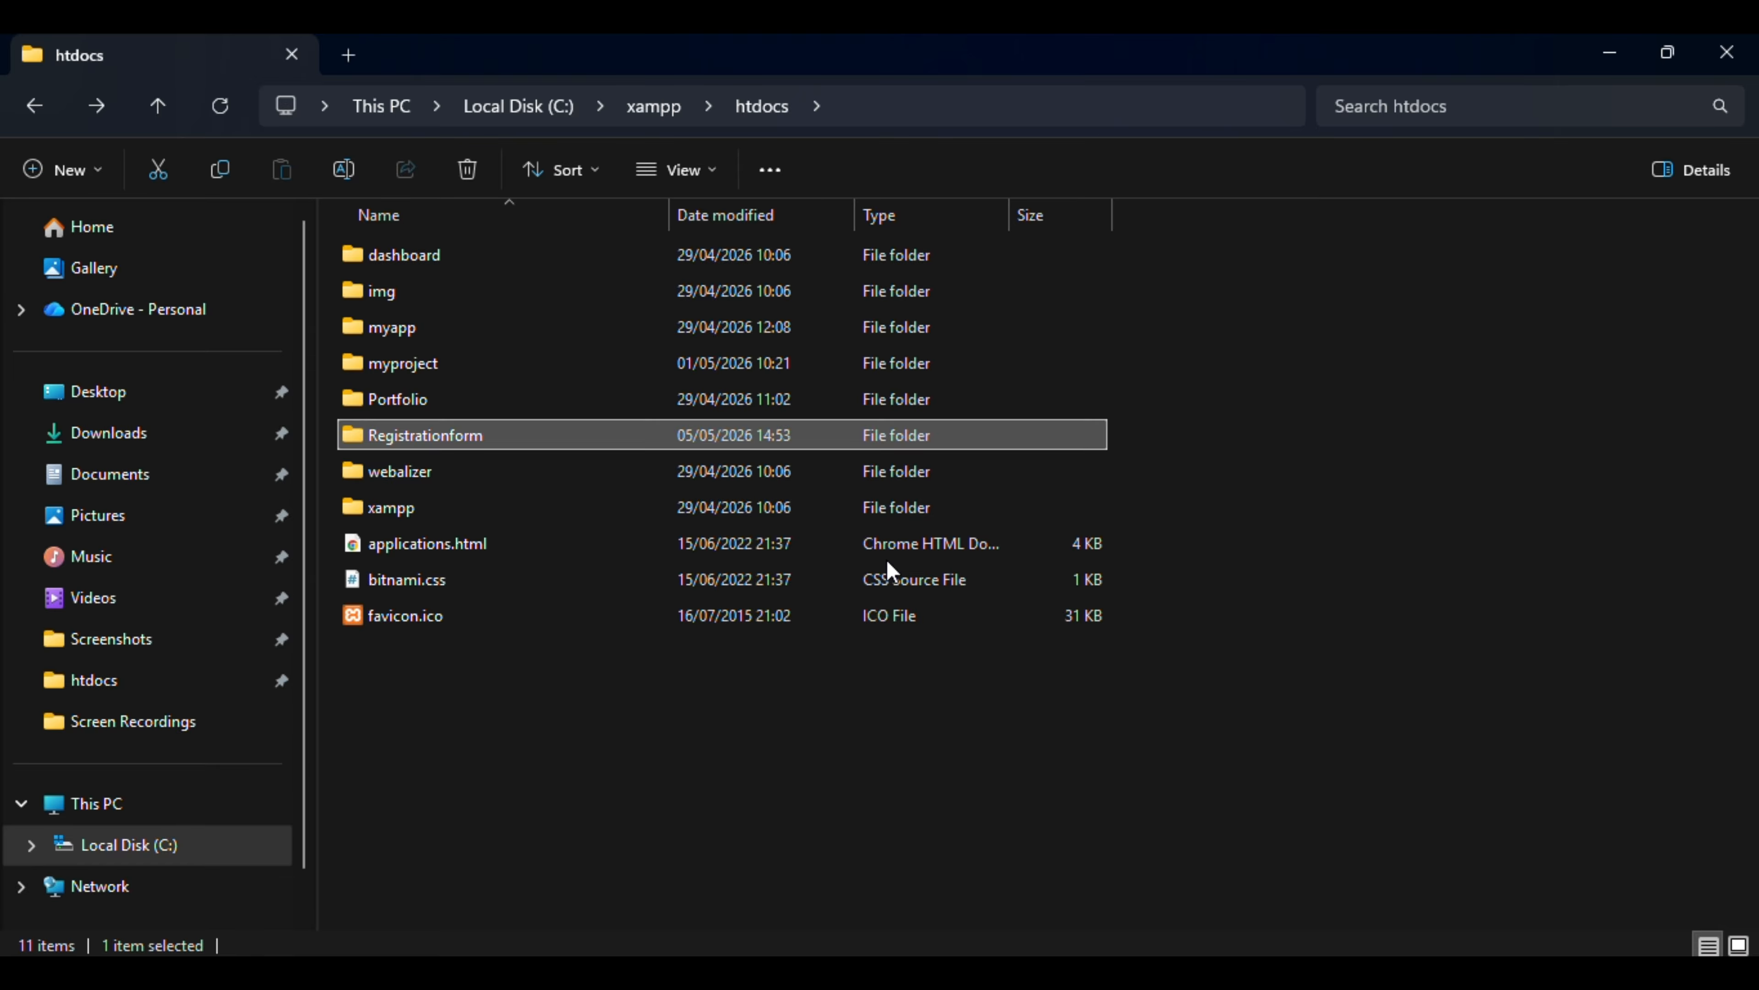
{"action": "left_click", "coordinate": [579, 743]}
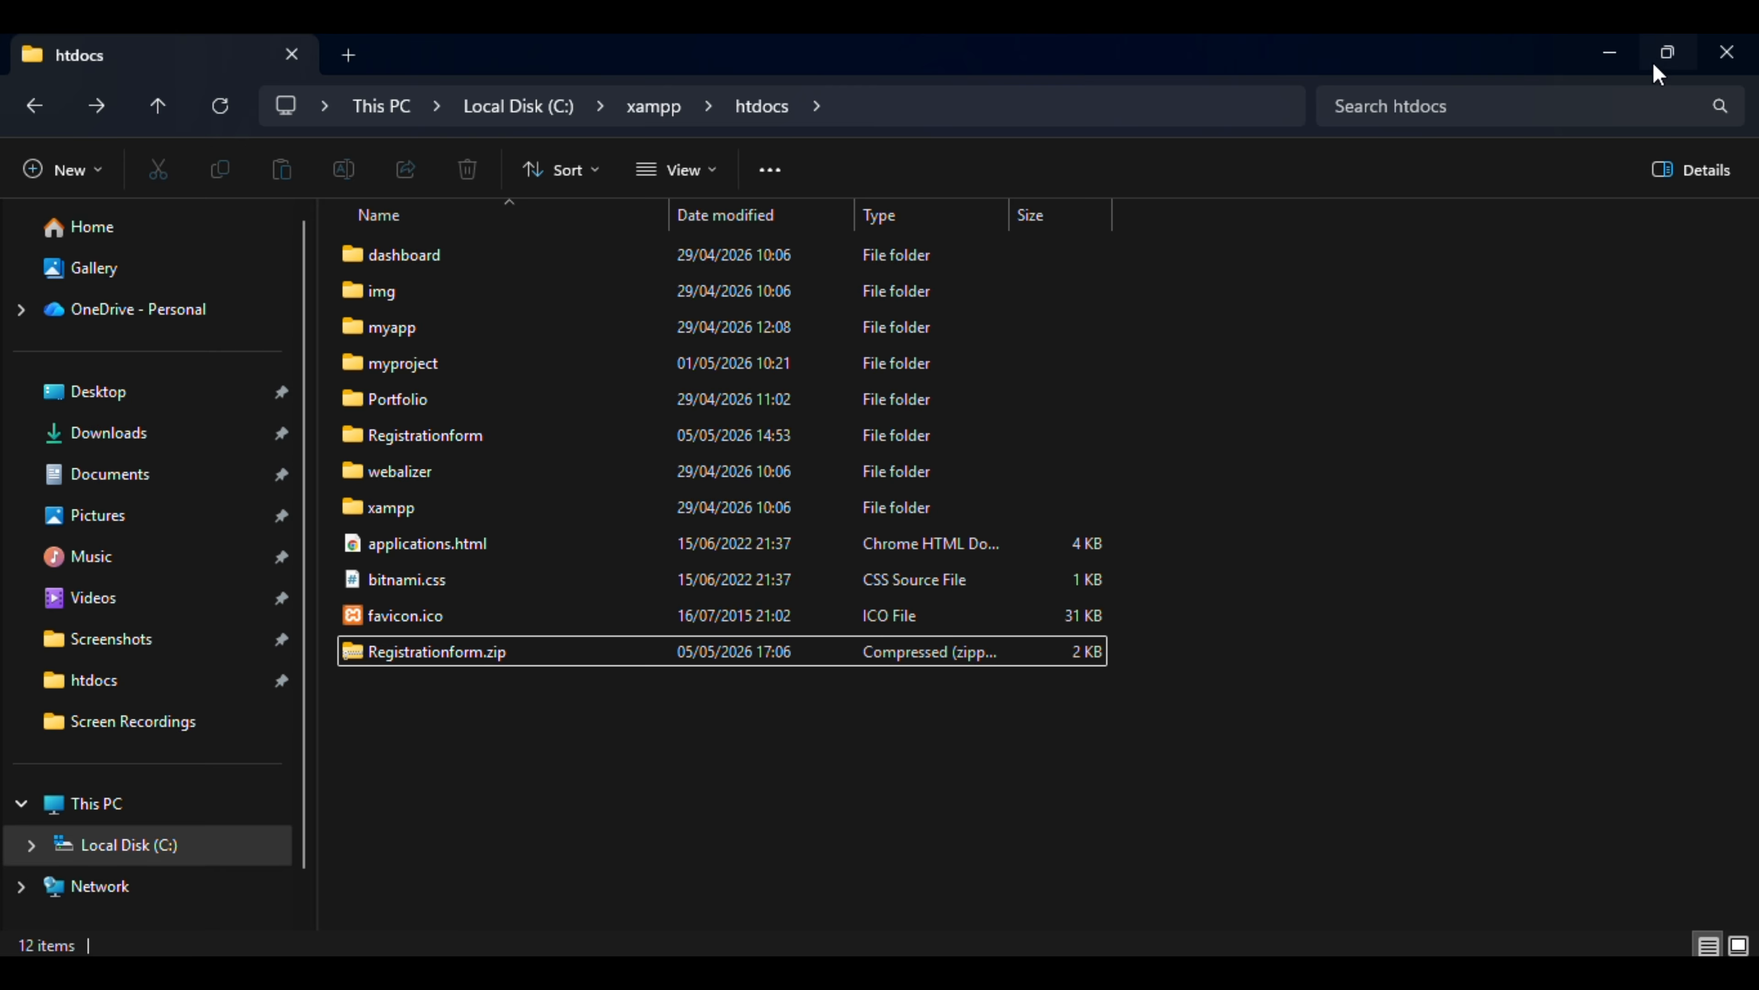
{"action": "left_click", "coordinate": [1666, 53]}
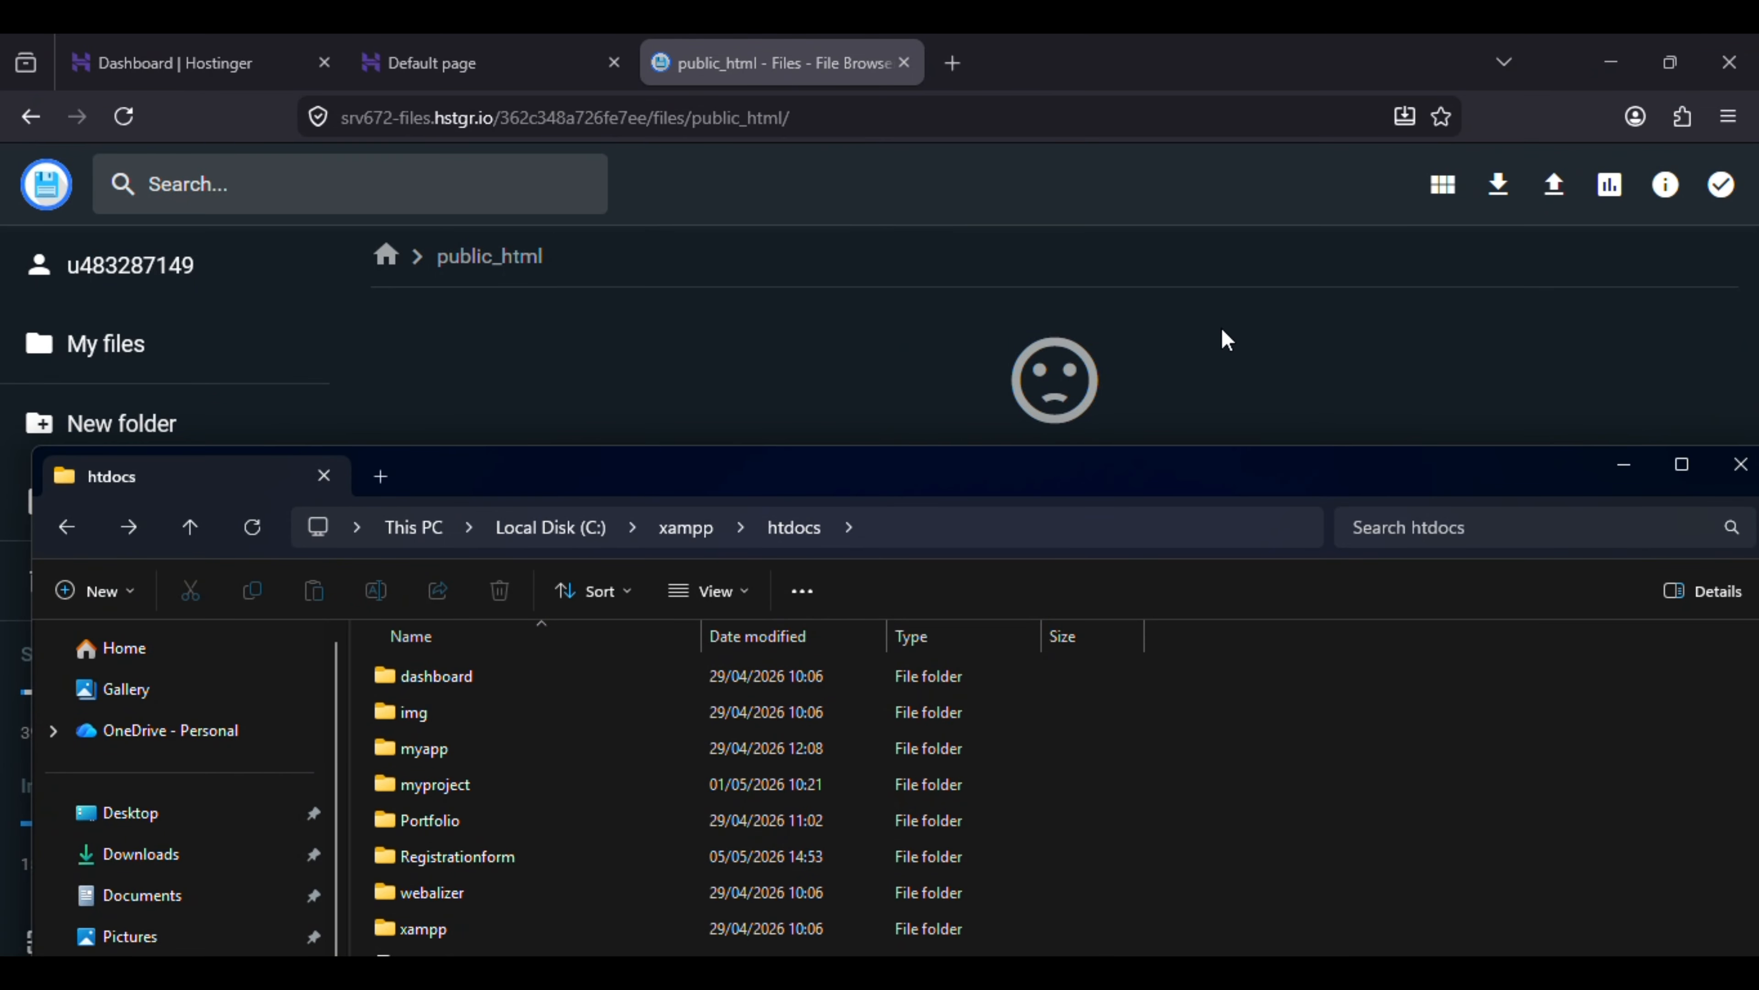
Drag Registrationform.zip from Explorer into public_html to upload it
{"action": "left_click_drag", "start_coordinate": [919, 480], "coordinate": [1292, 288]}
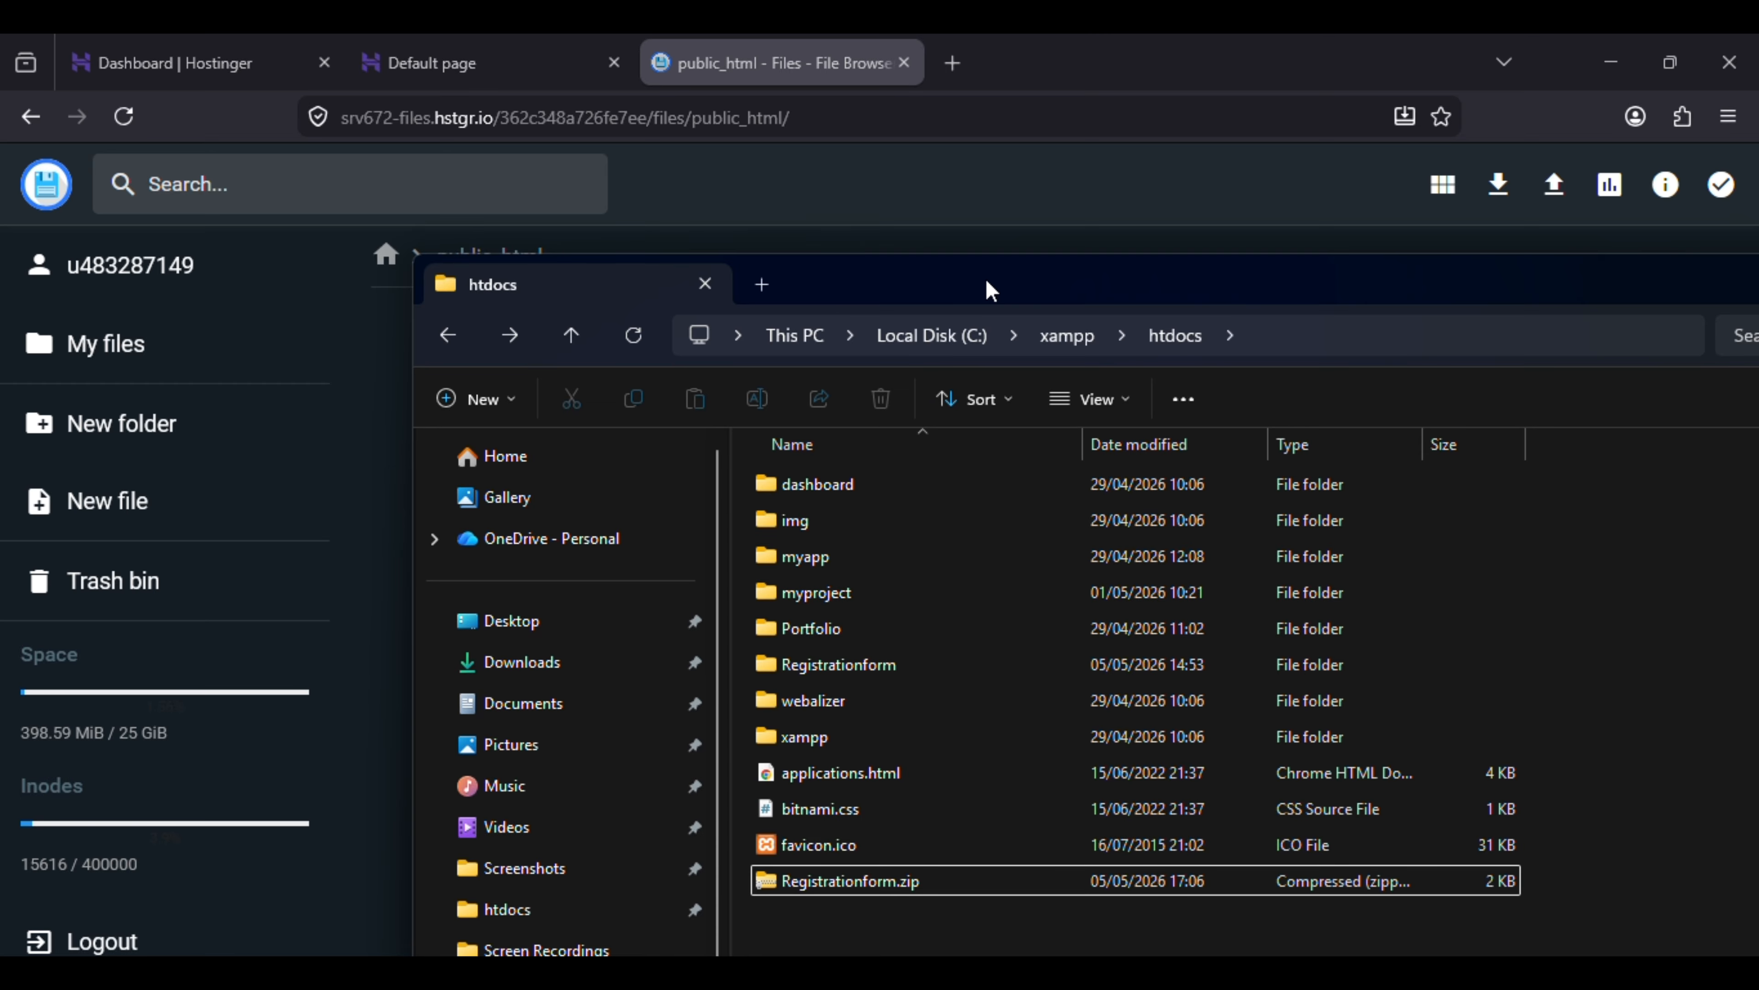
{"action": "left_click_drag", "start_coordinate": [986, 287], "coordinate": [1461, 280]}
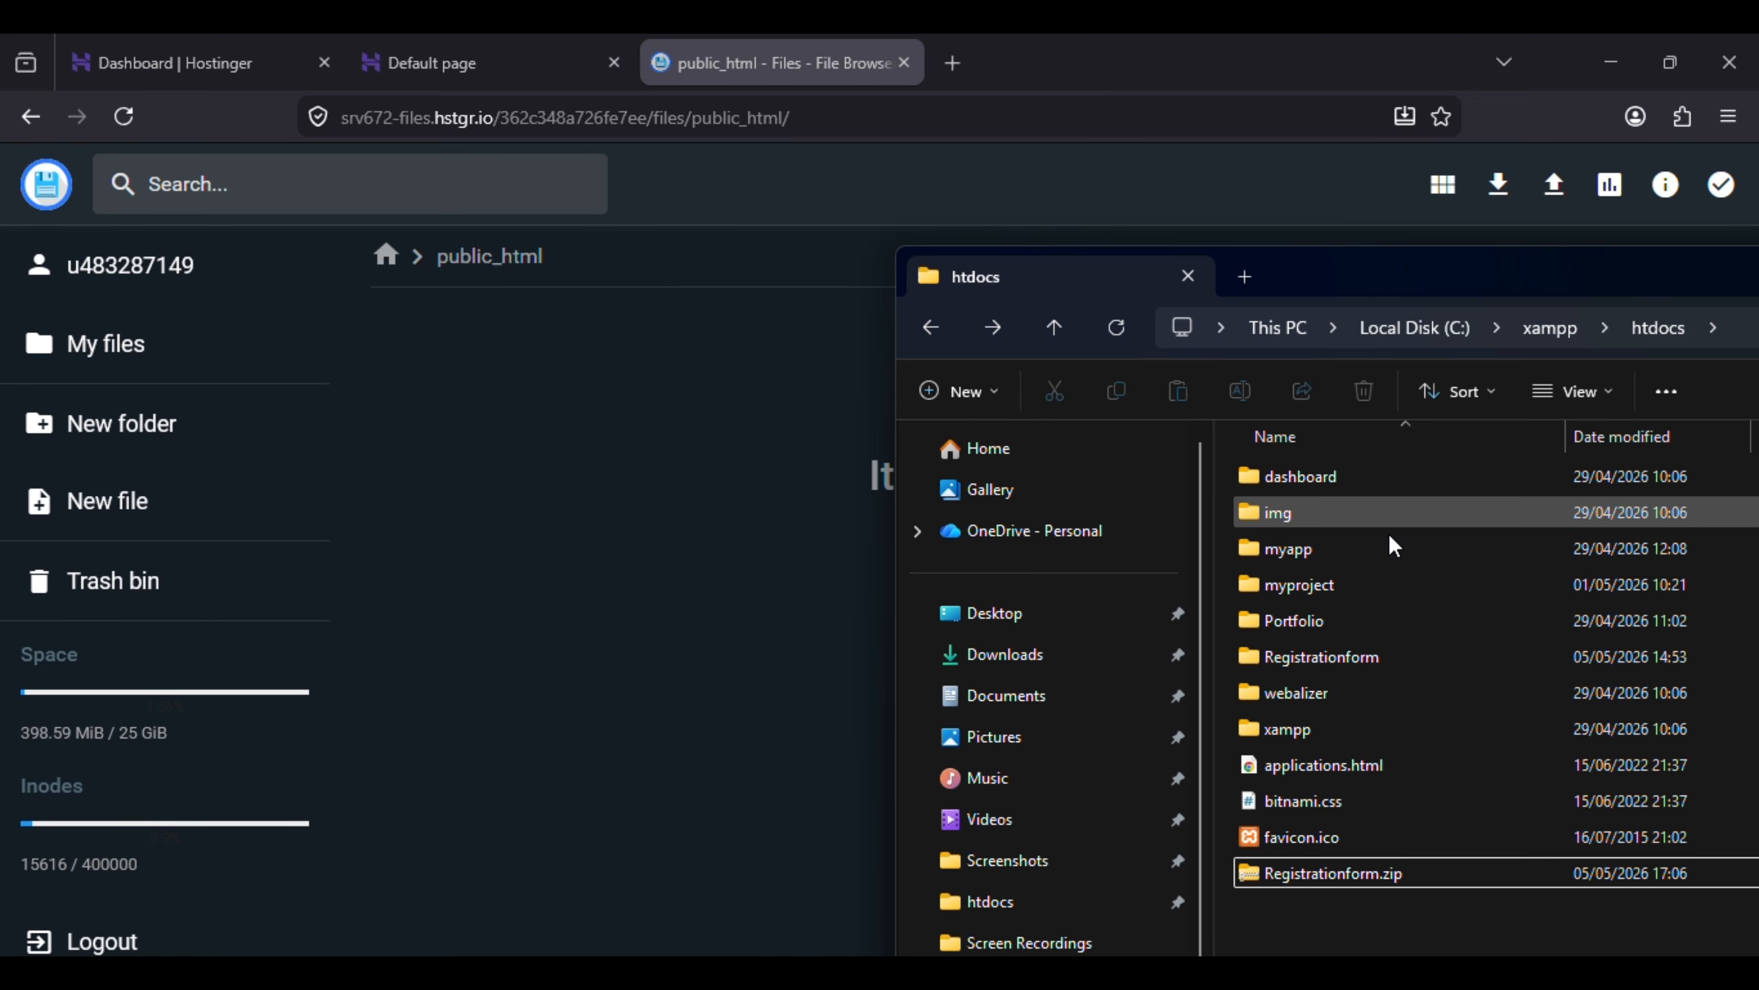
{"action": "left_click_drag", "start_coordinate": [1370, 882], "coordinate": [721, 523]}
Extract the uploaded Registrationform.zip into public_html using '.' as the folder name
{"action": "left_click", "coordinate": [561, 406]}
{"action": "right_click", "coordinate": [566, 406]}
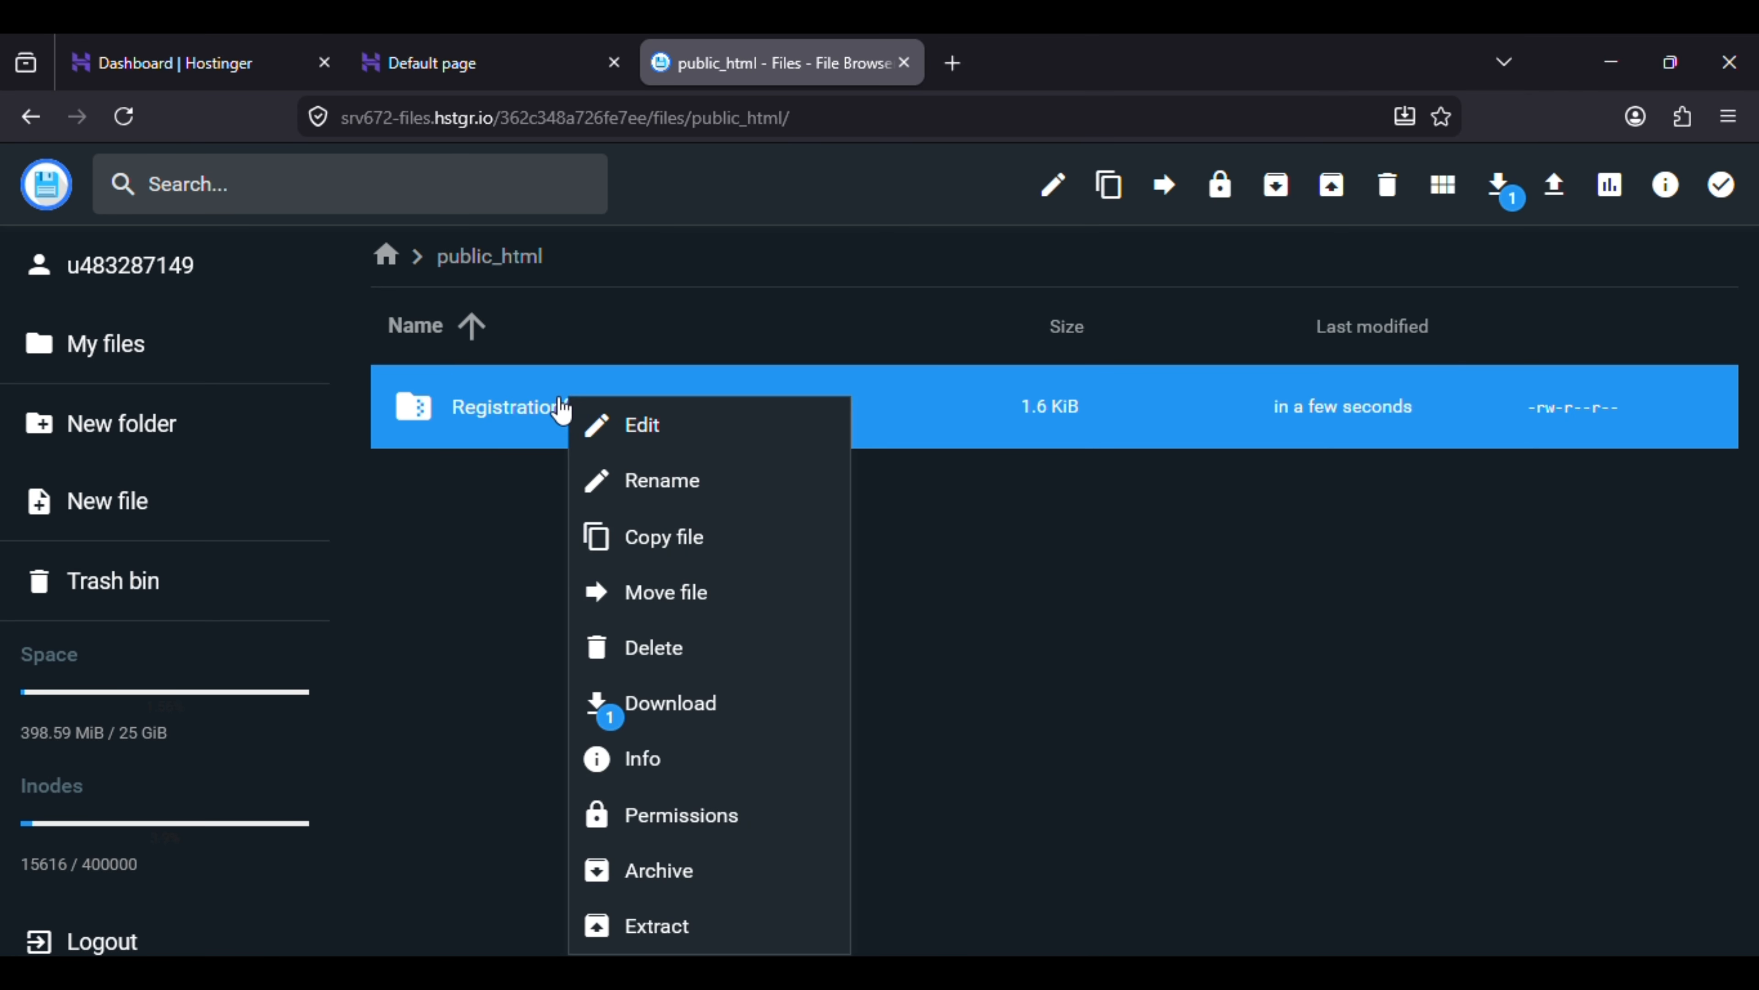
{"action": "left_click", "coordinate": [700, 924]}
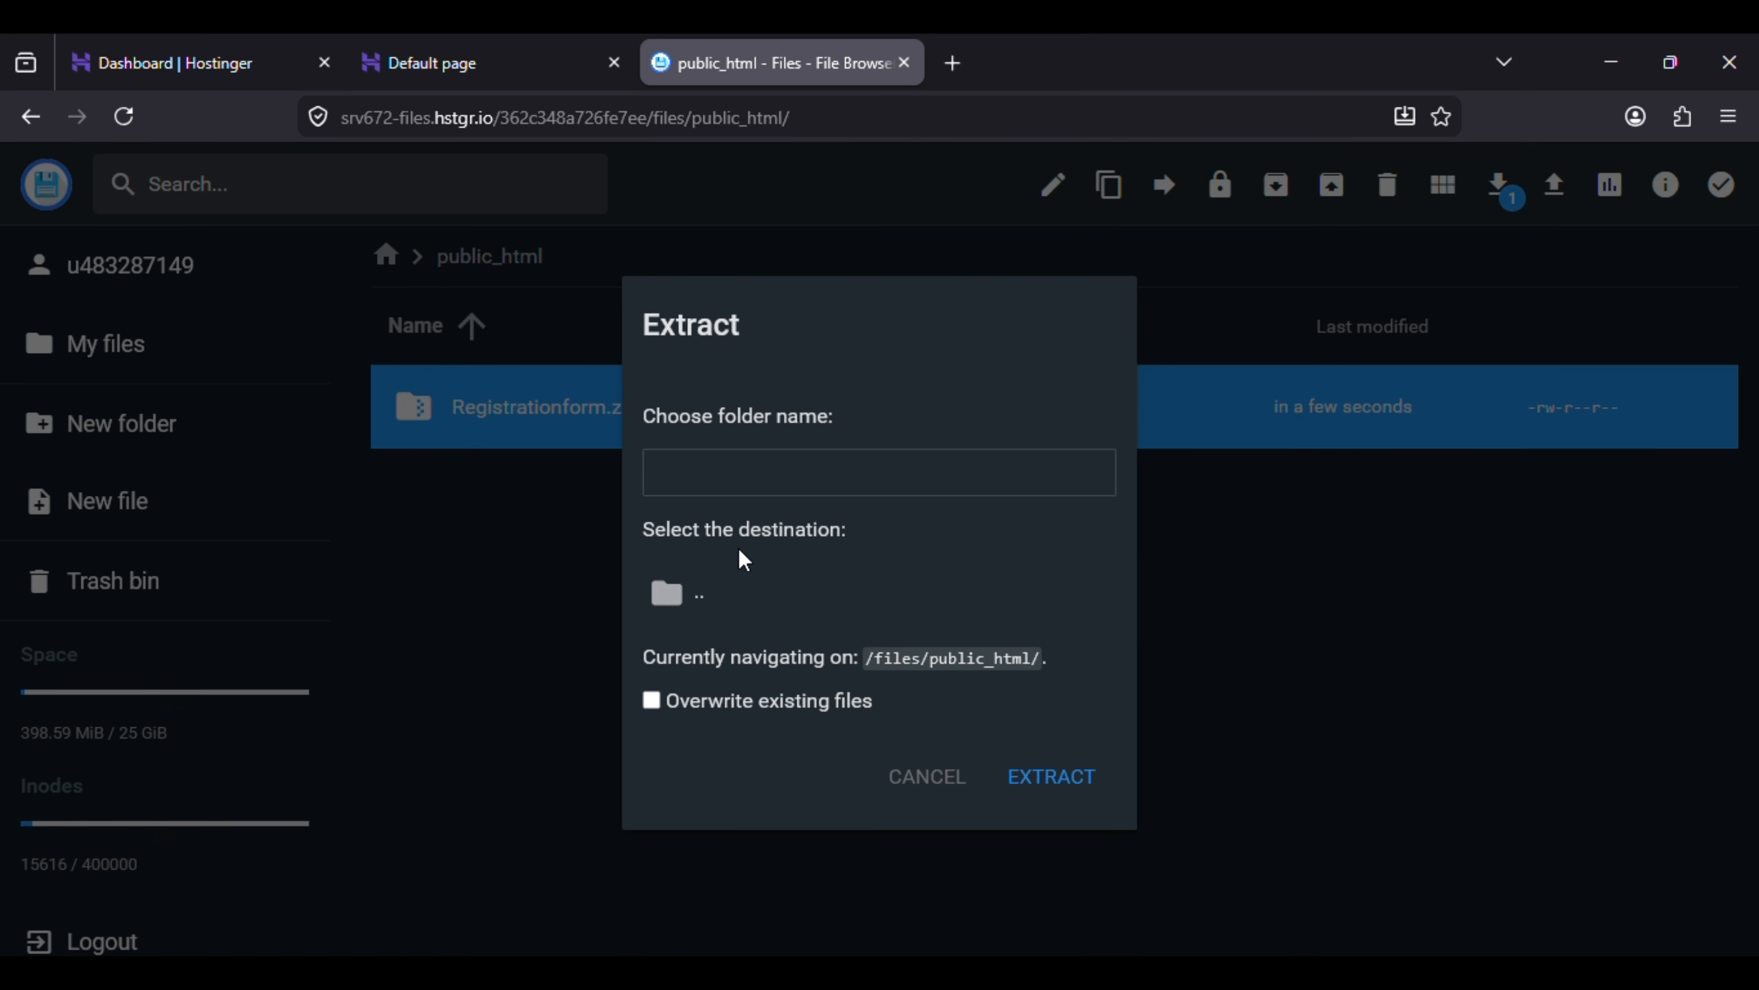
{"action": "type", "text": "."}
{"action": "left_click", "coordinate": [1092, 785]}
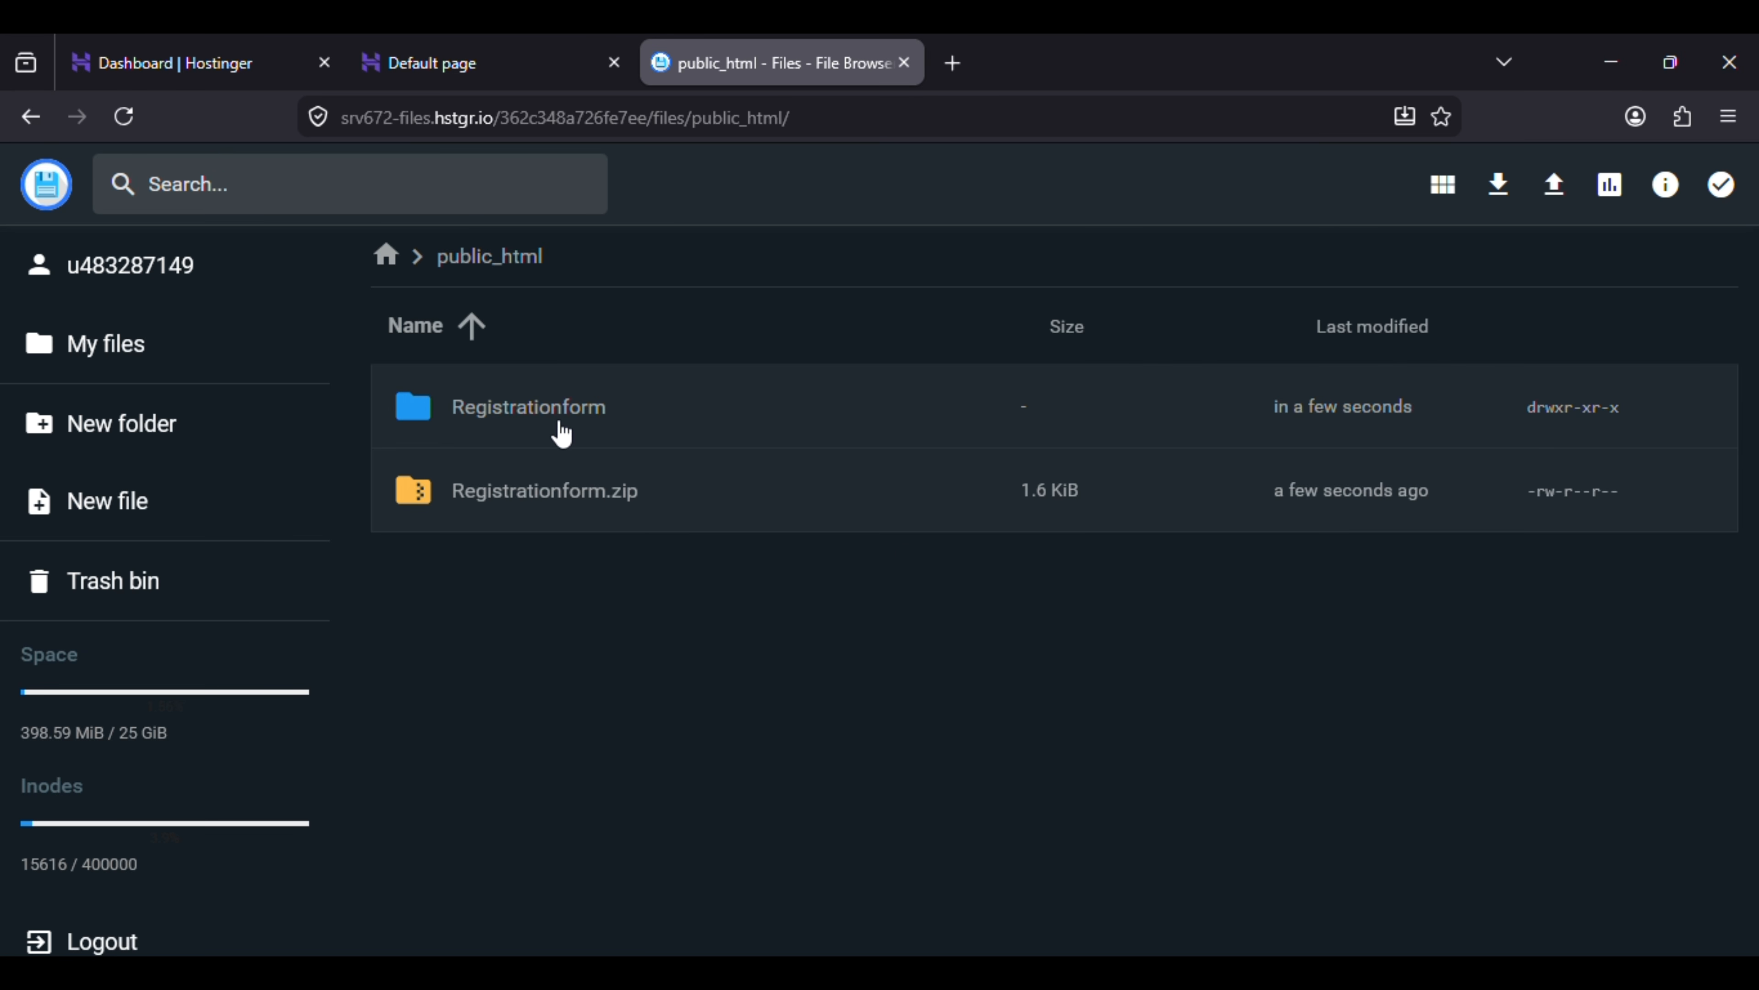
Delete Registrationform.zip from public_html
{"action": "right_click", "coordinate": [532, 513]}
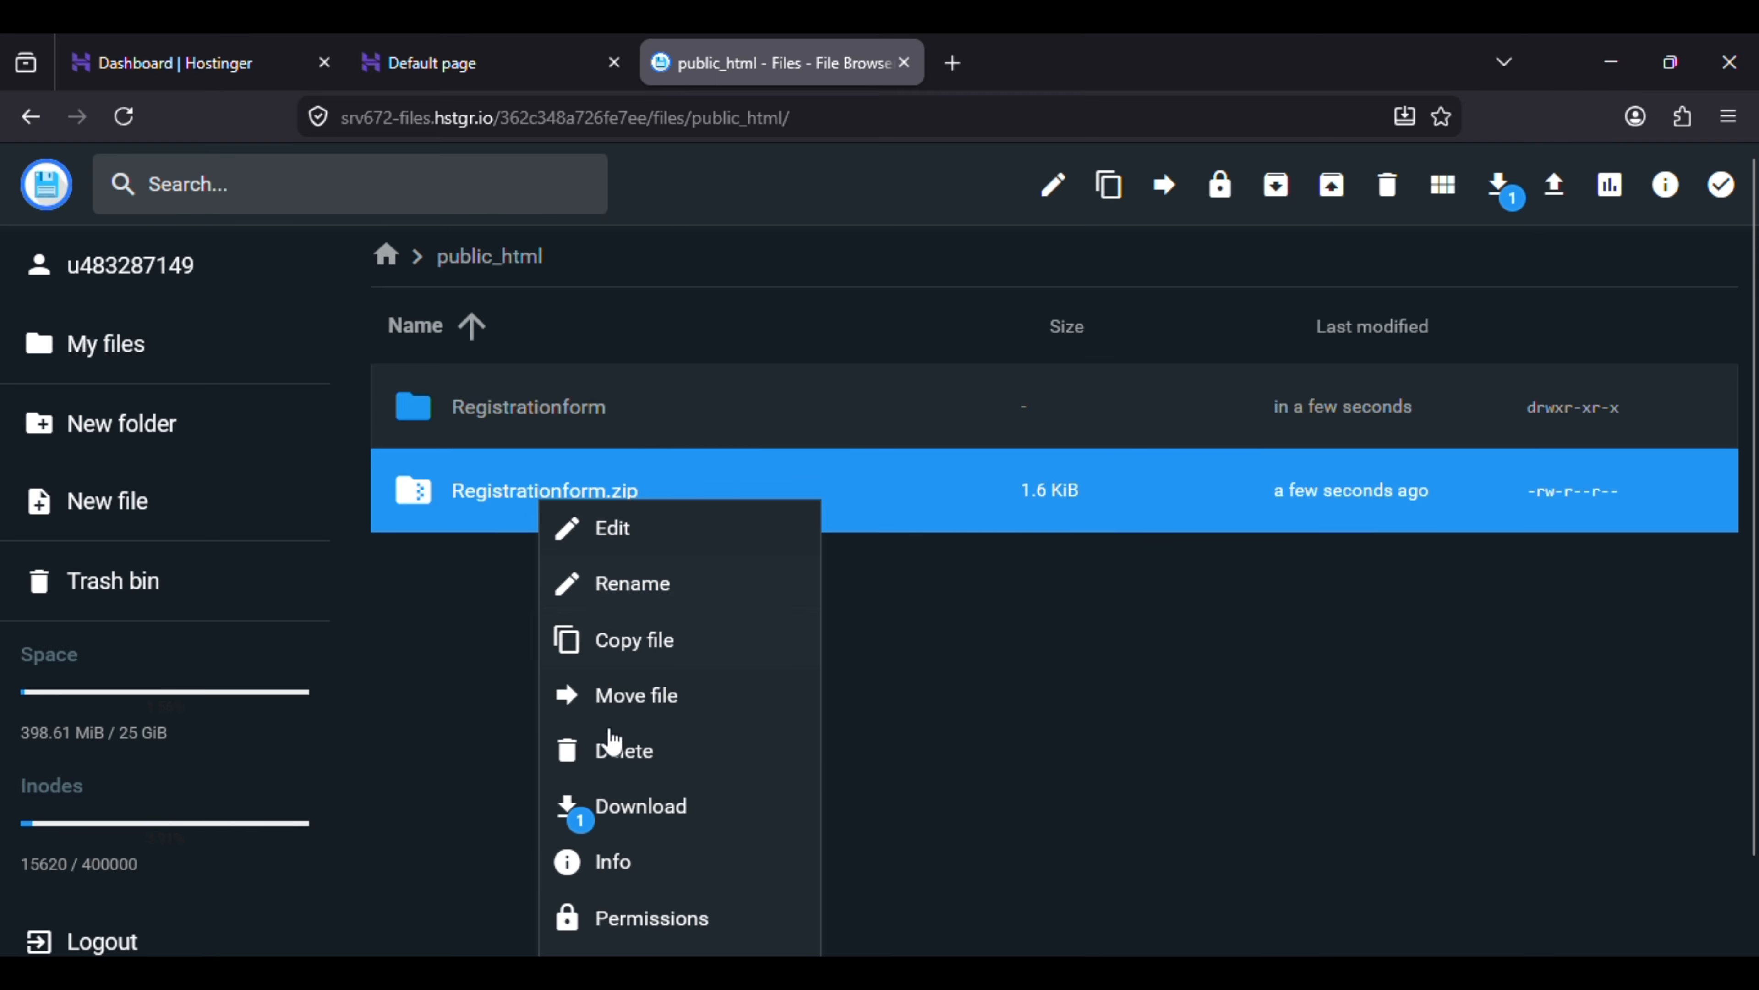
{"action": "scroll", "coordinate": [679, 841], "scroll_direction": "down", "scroll_amount": 2}
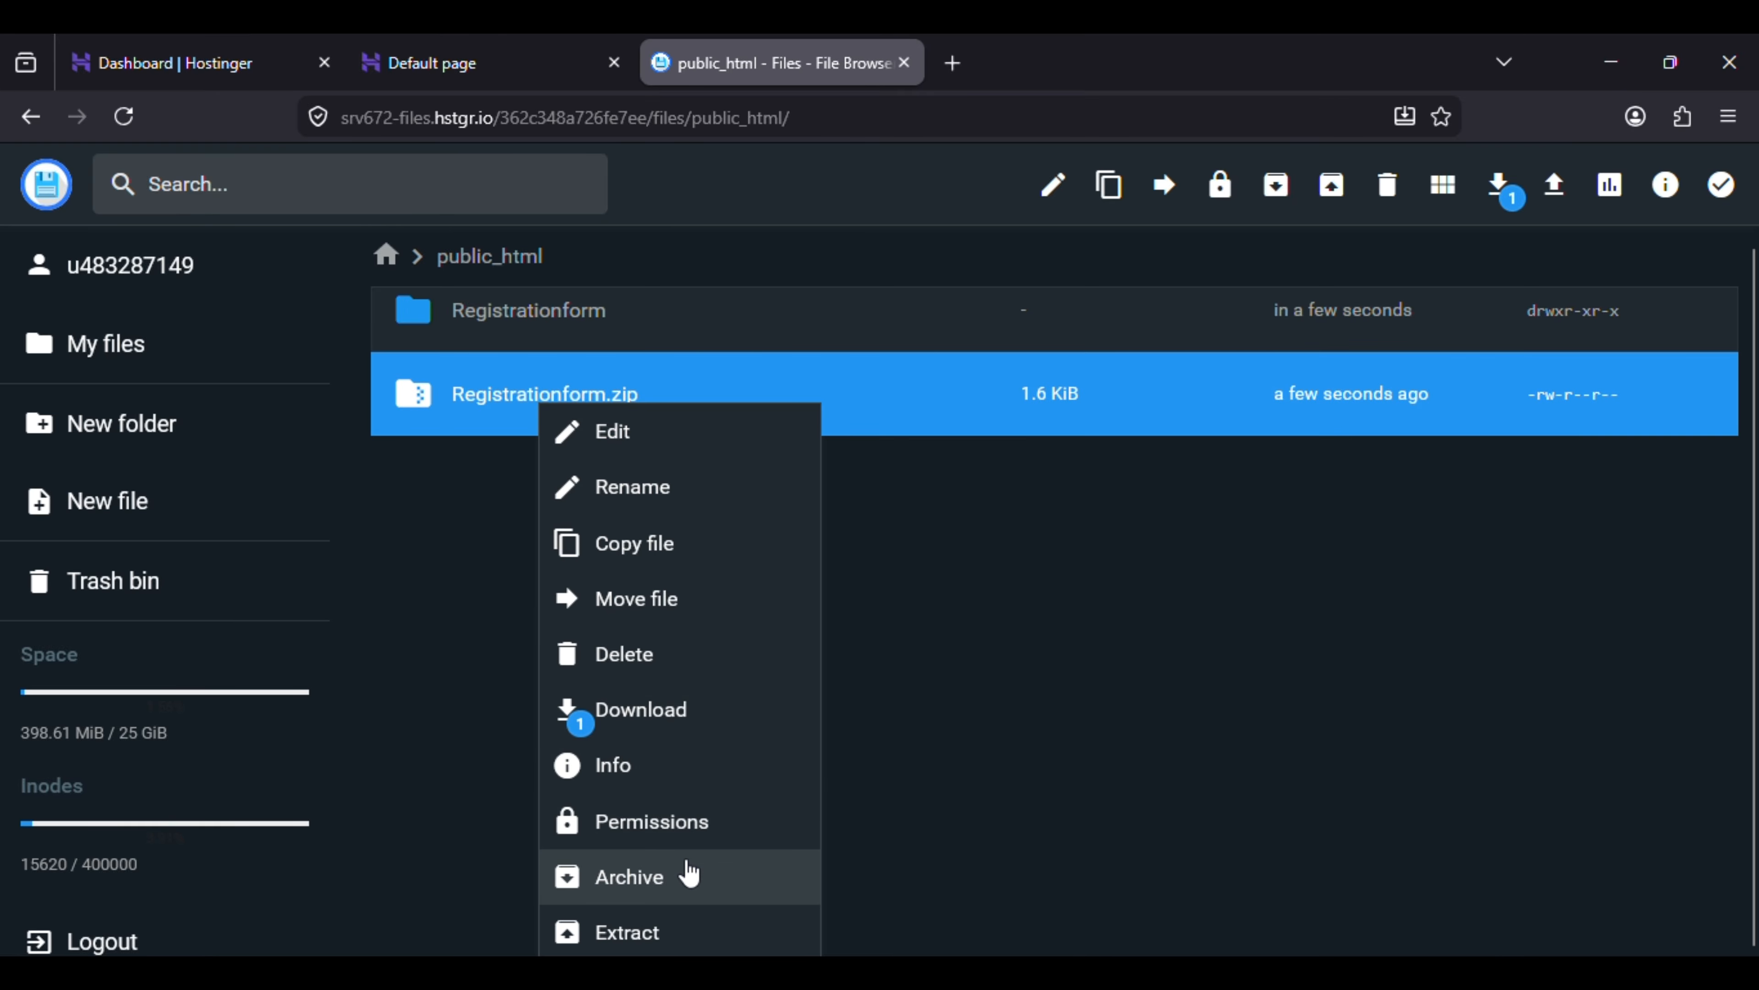
{"action": "left_click", "coordinate": [686, 655]}
{"action": "left_click", "coordinate": [1039, 603]}
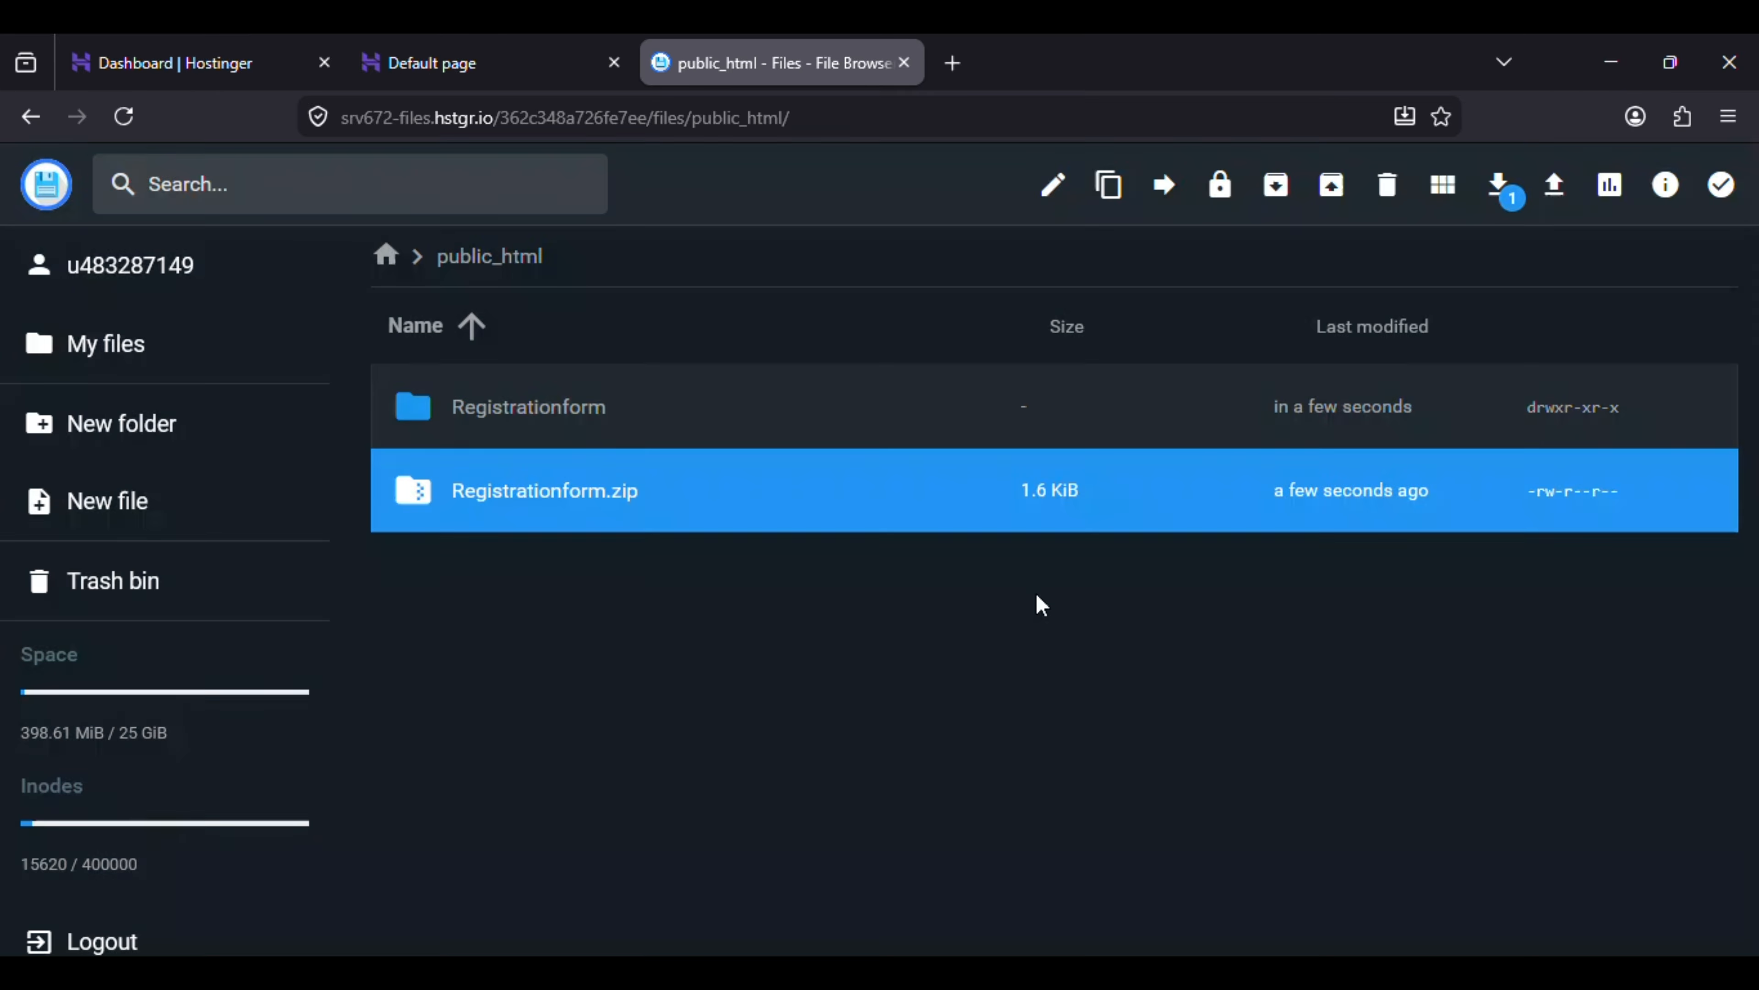
Move db.php and index.php from the Registrationform folder up into public_html
{"action": "double_click", "coordinate": [538, 413]}
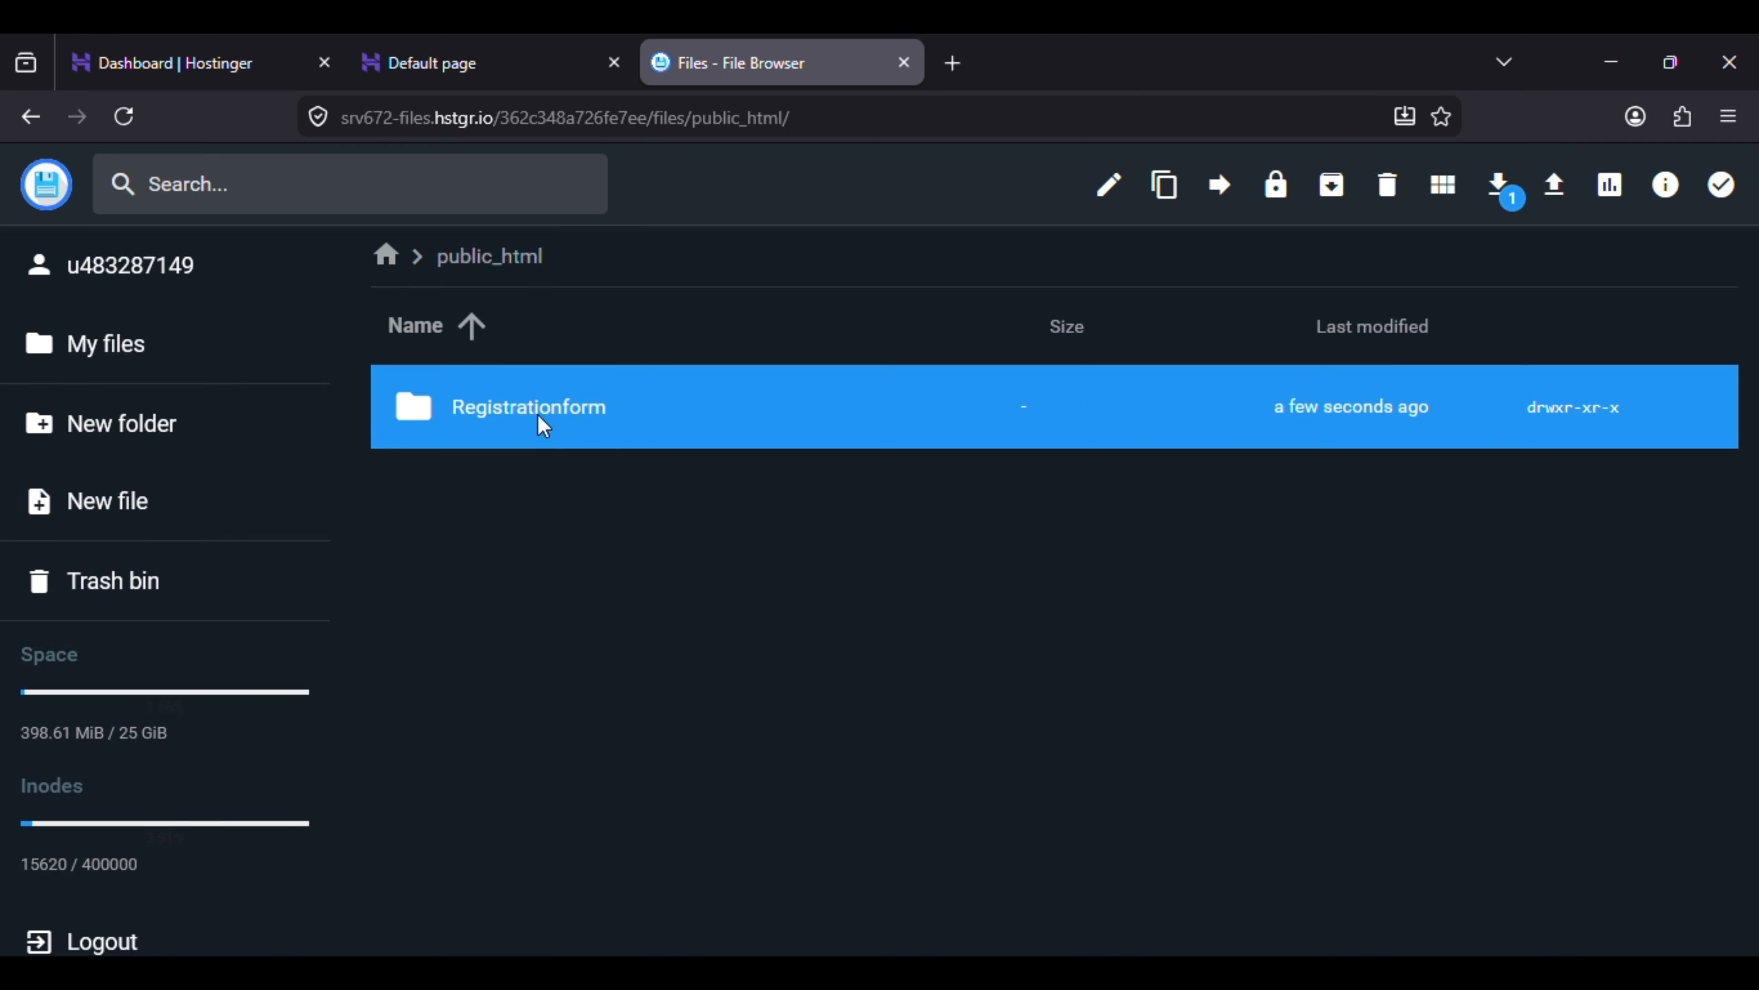
{"action": "key", "text": "Escape"}
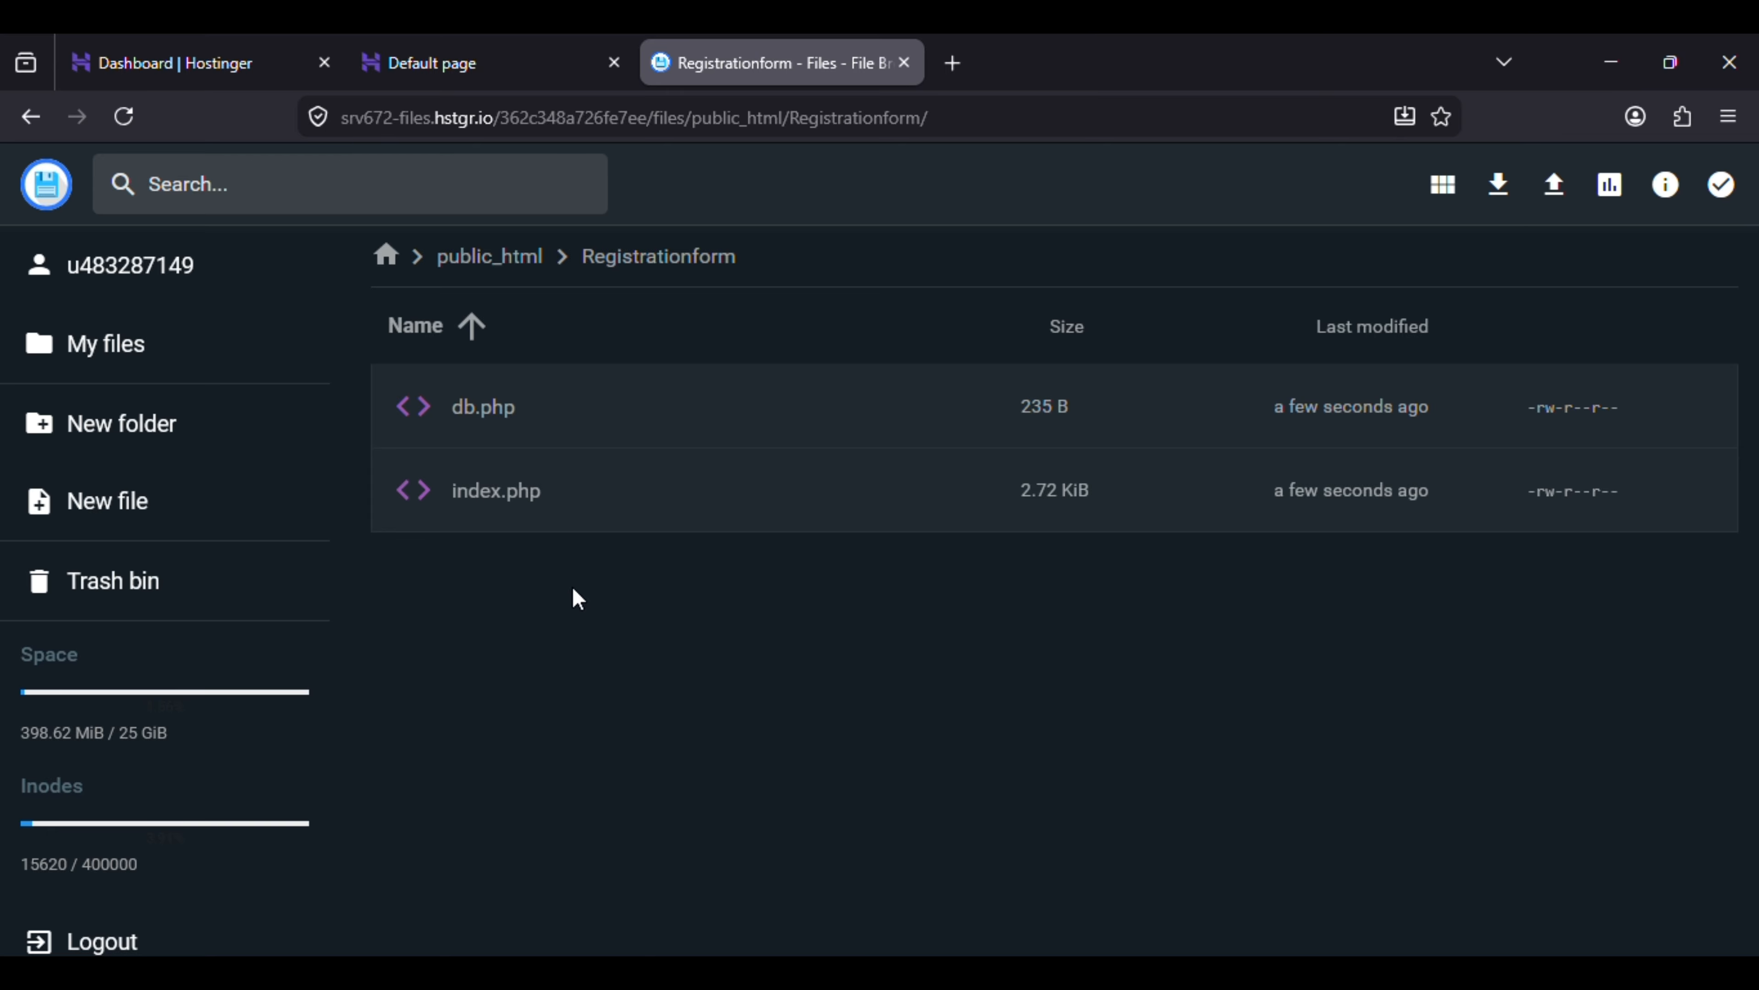
{"action": "key", "text": "ctrl+a"}
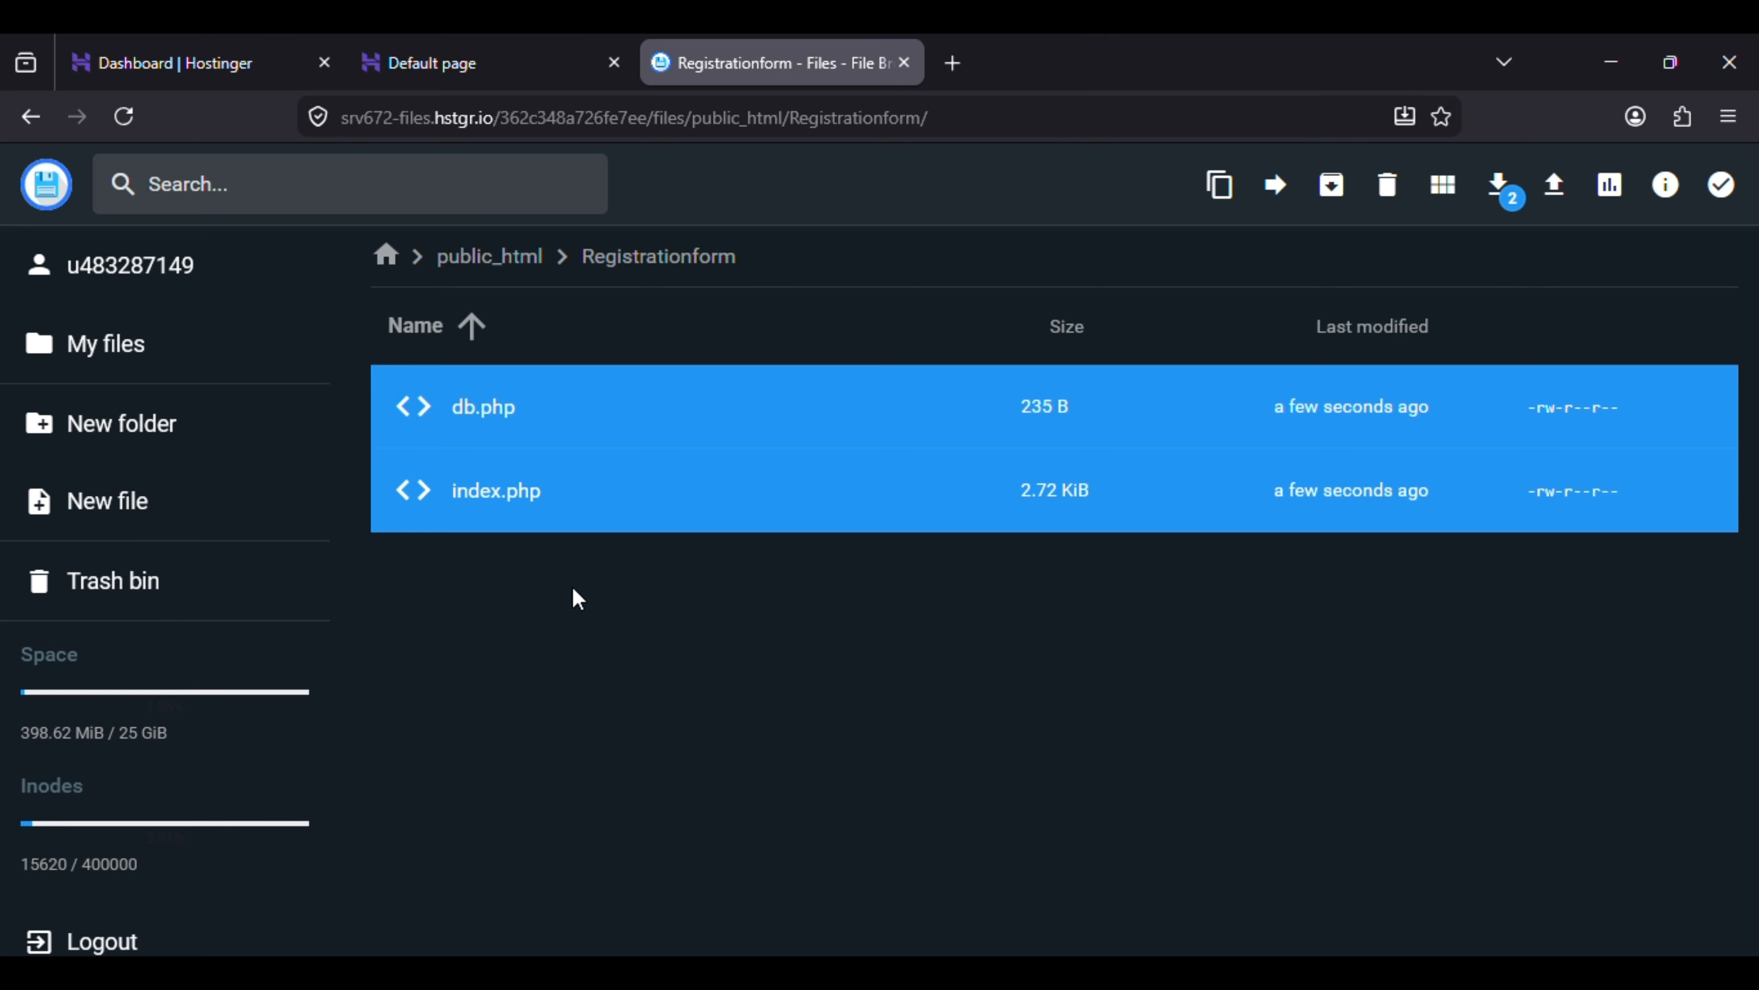
{"action": "left_click", "coordinate": [469, 258]}
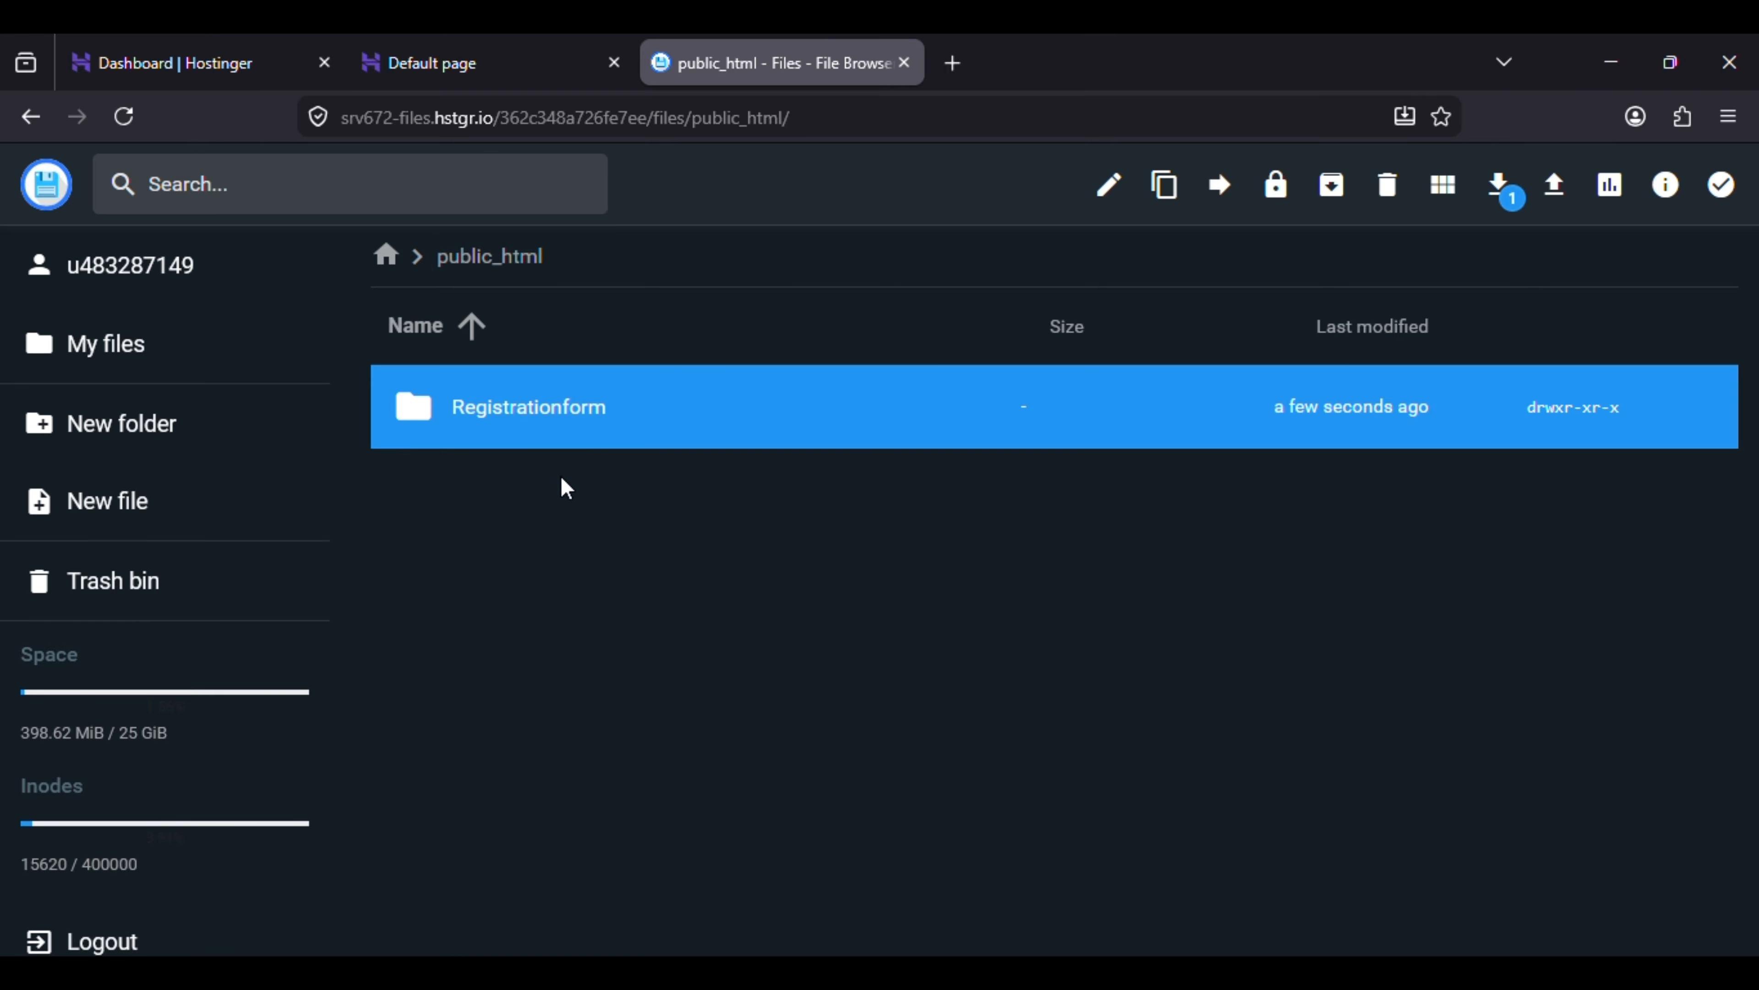
{"action": "key", "text": "Escape"}
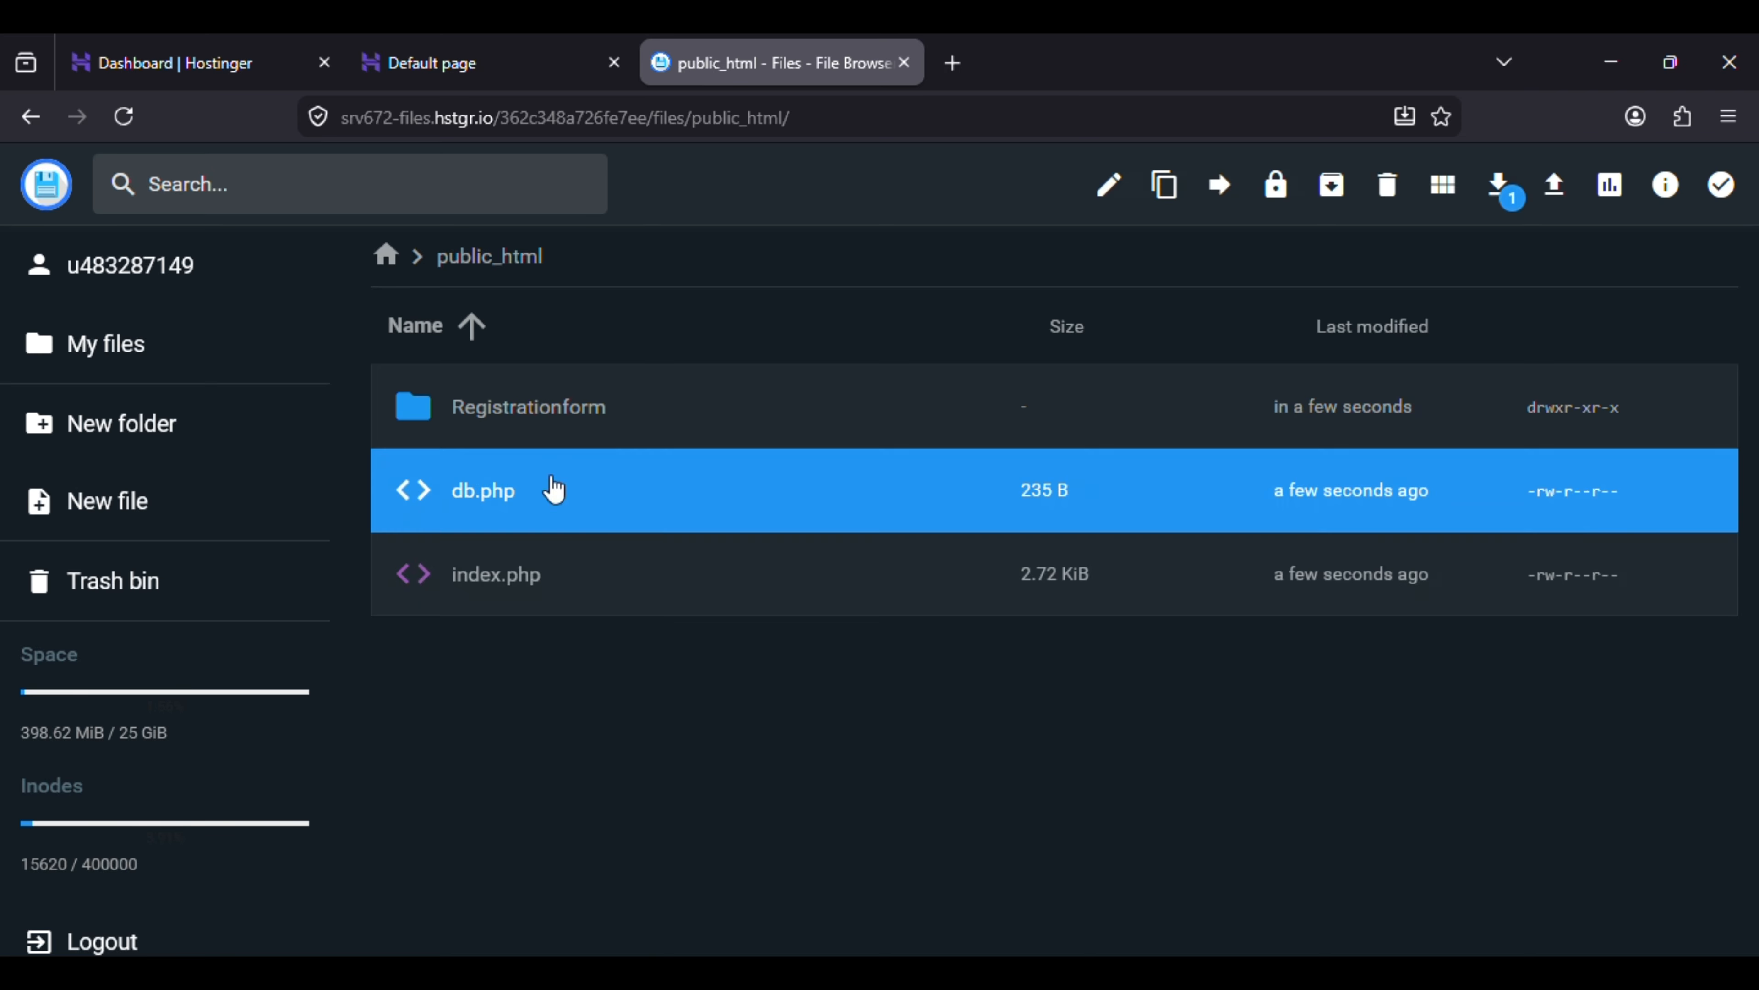
Permanently delete the now-empty Registrationform folder
{"action": "left_click", "coordinate": [535, 410]}
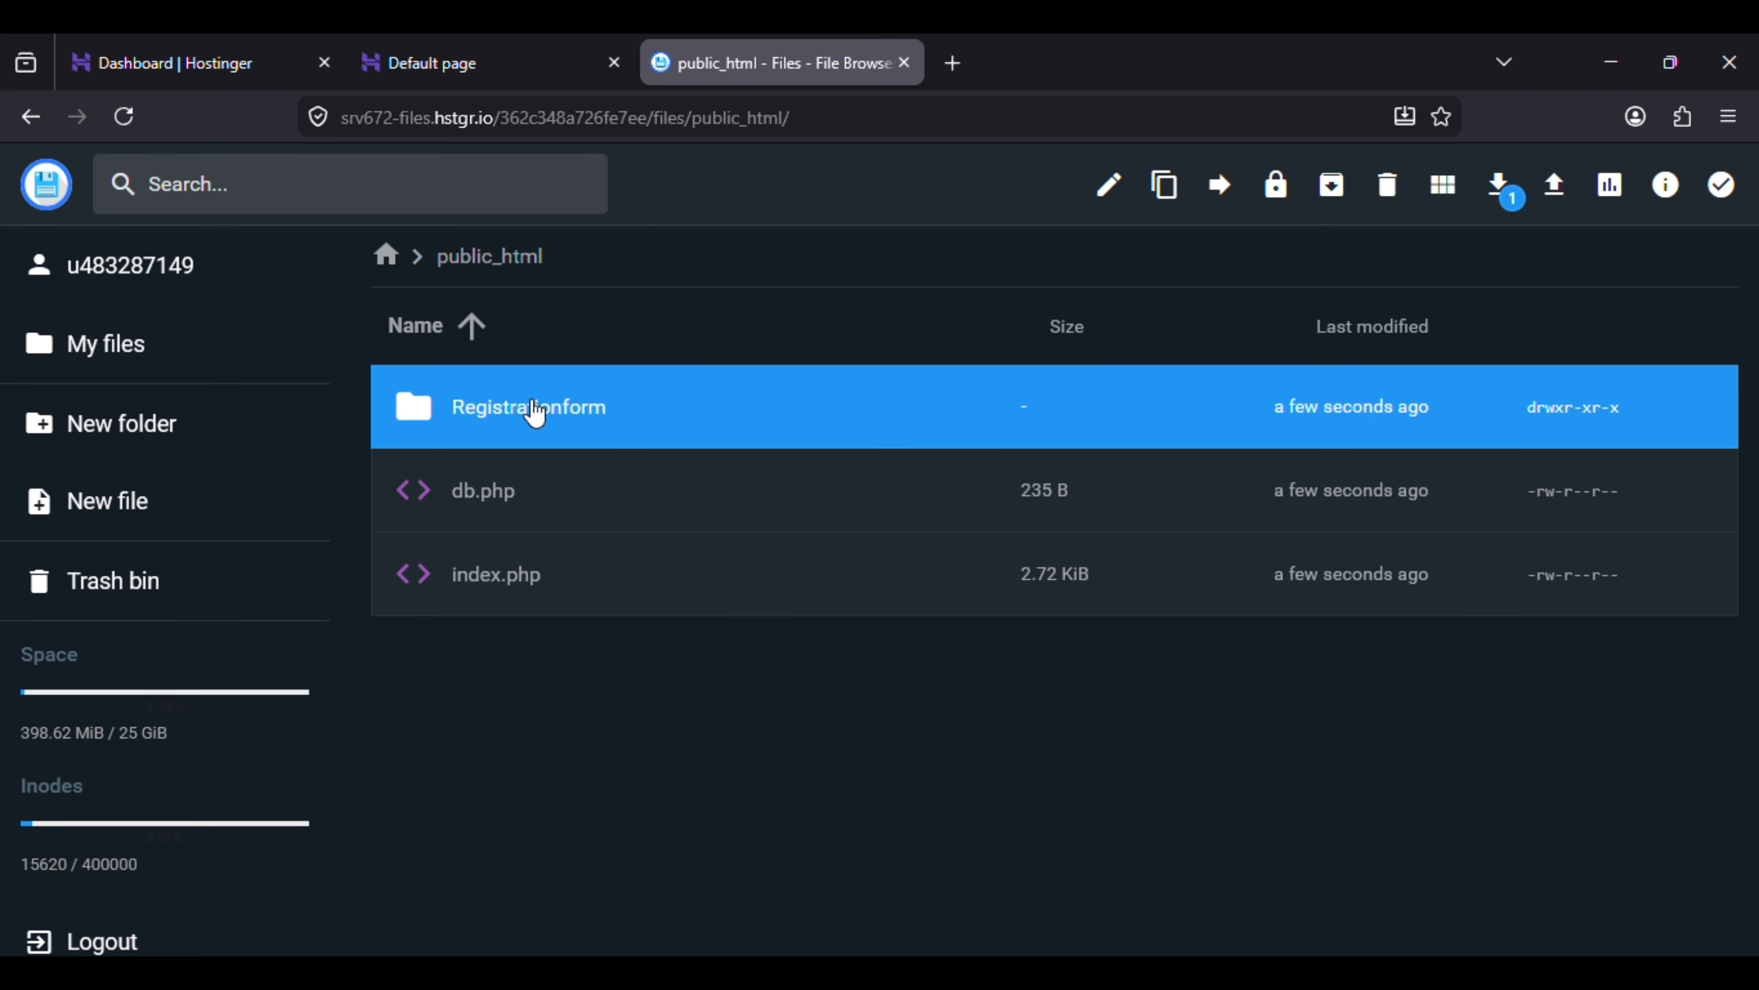
{"action": "right_click", "coordinate": [534, 409]}
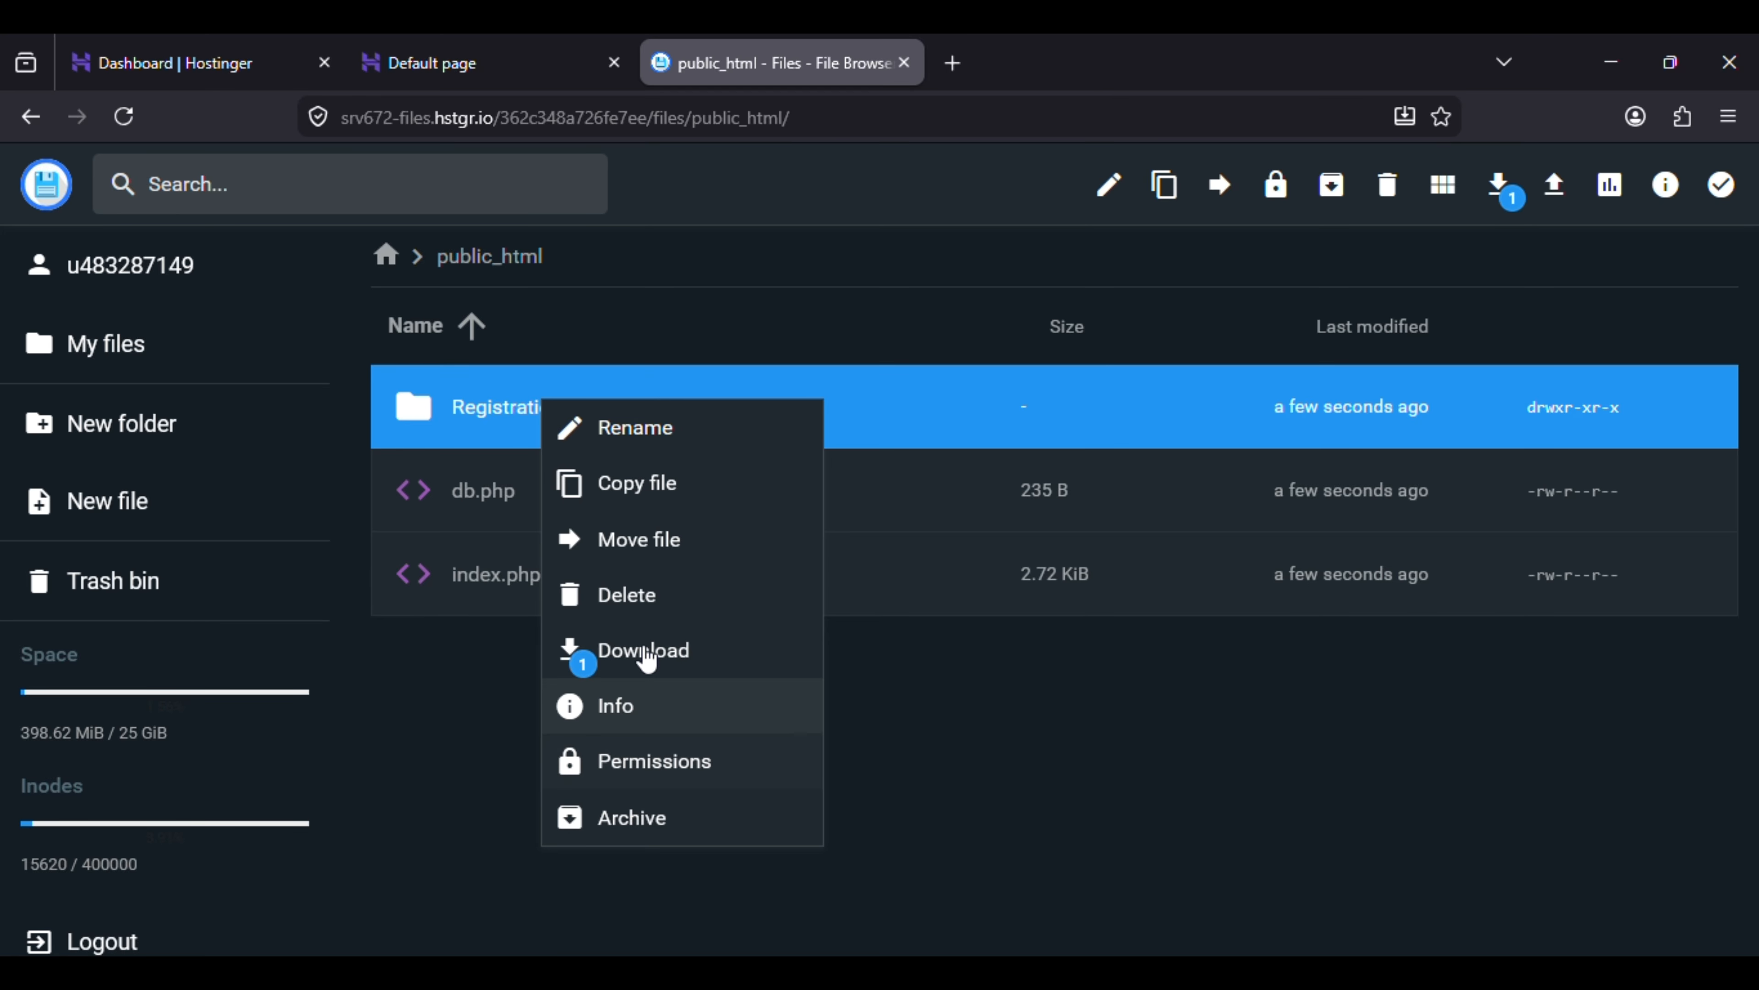
{"action": "left_click", "coordinate": [644, 600]}
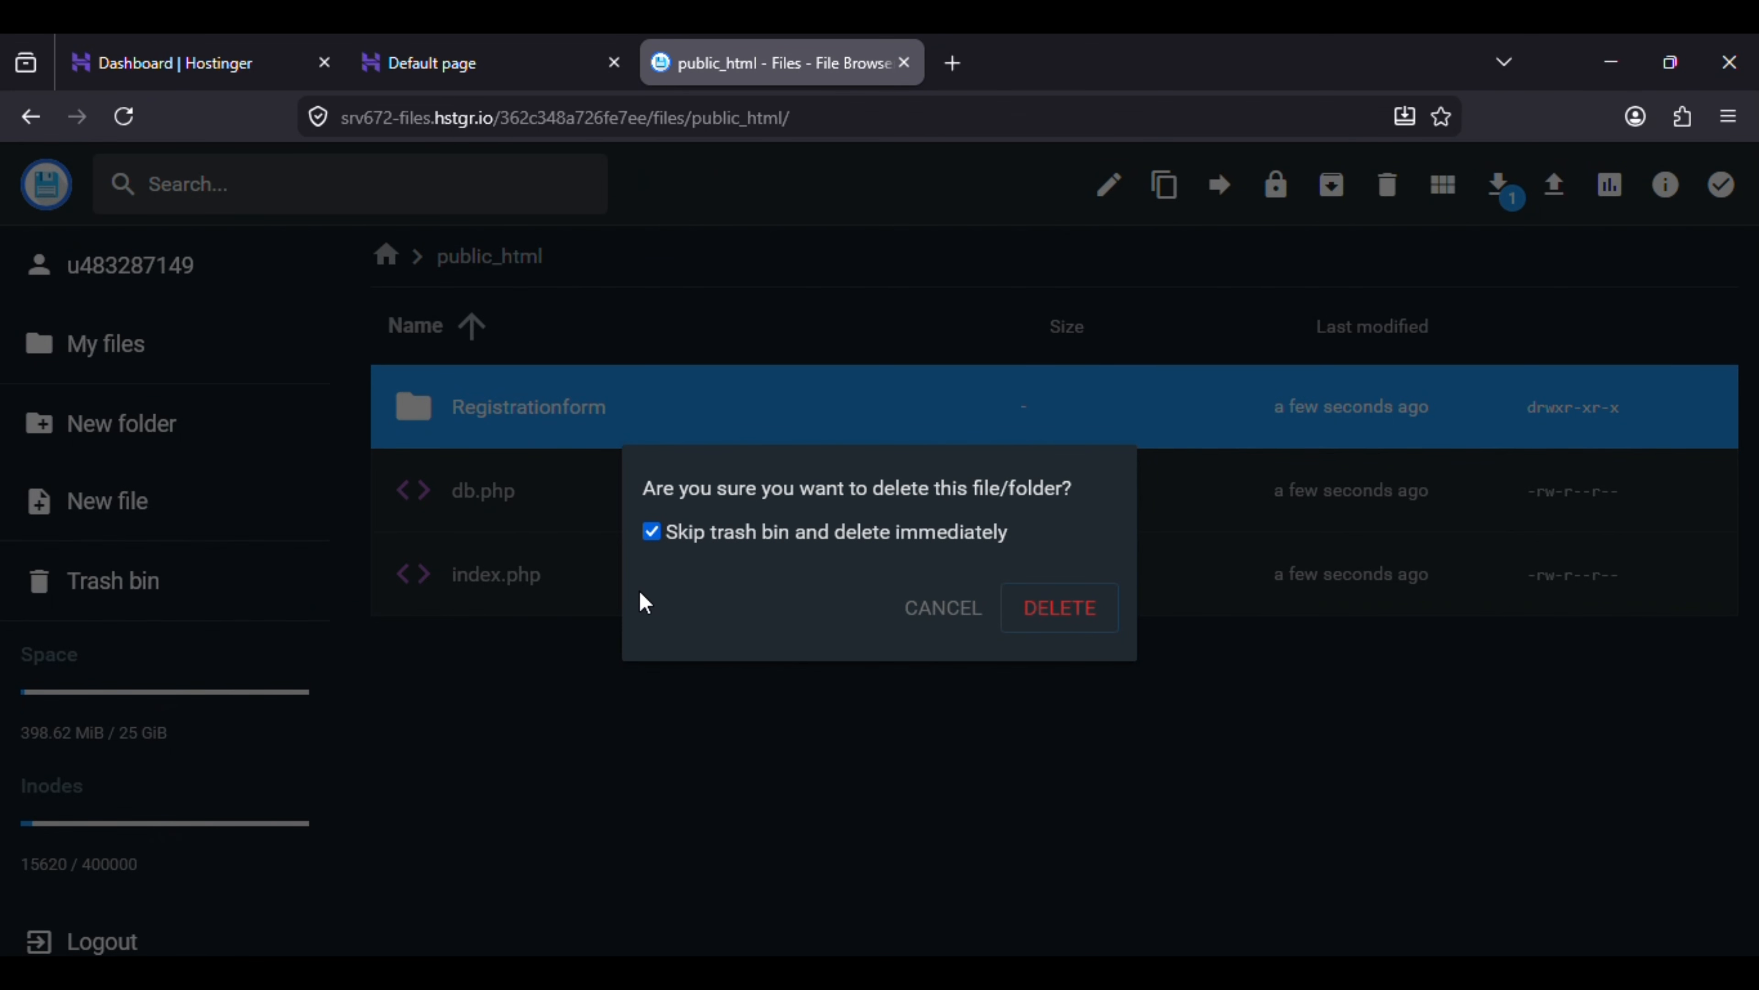
{"action": "left_click", "coordinate": [1082, 620]}
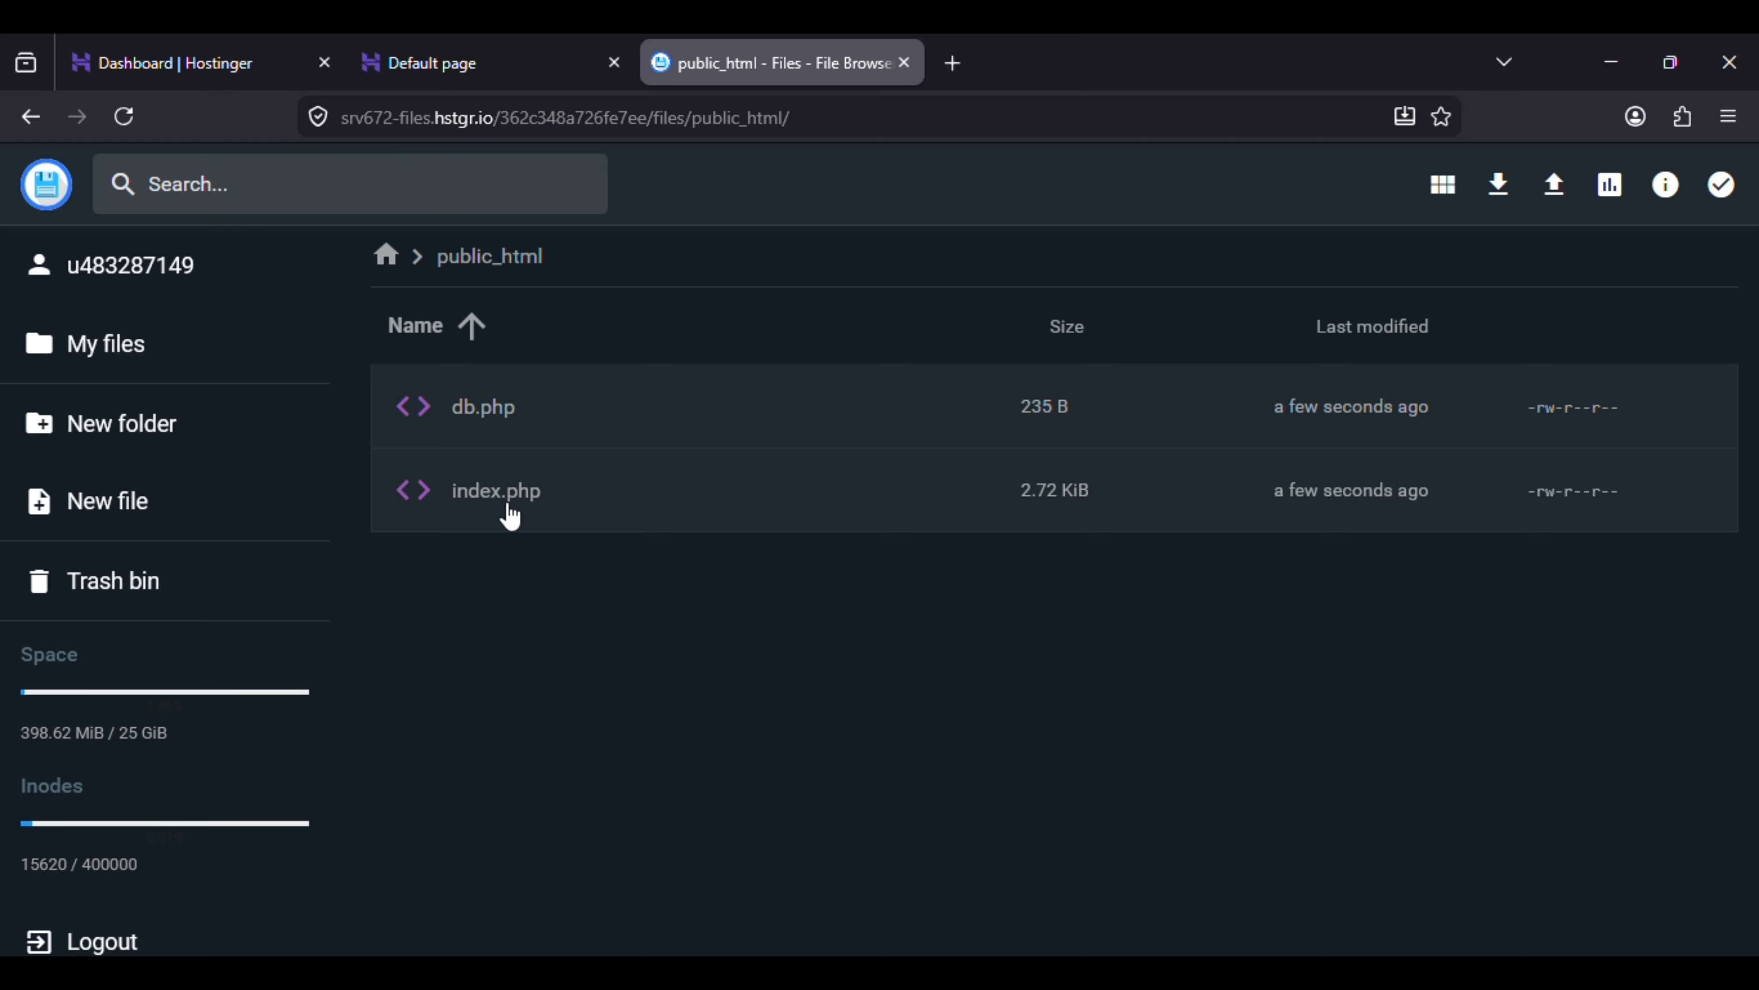
Open db.php in the editor and go to the registrationdb value on line 6
{"action": "double_click", "coordinate": [544, 436]}
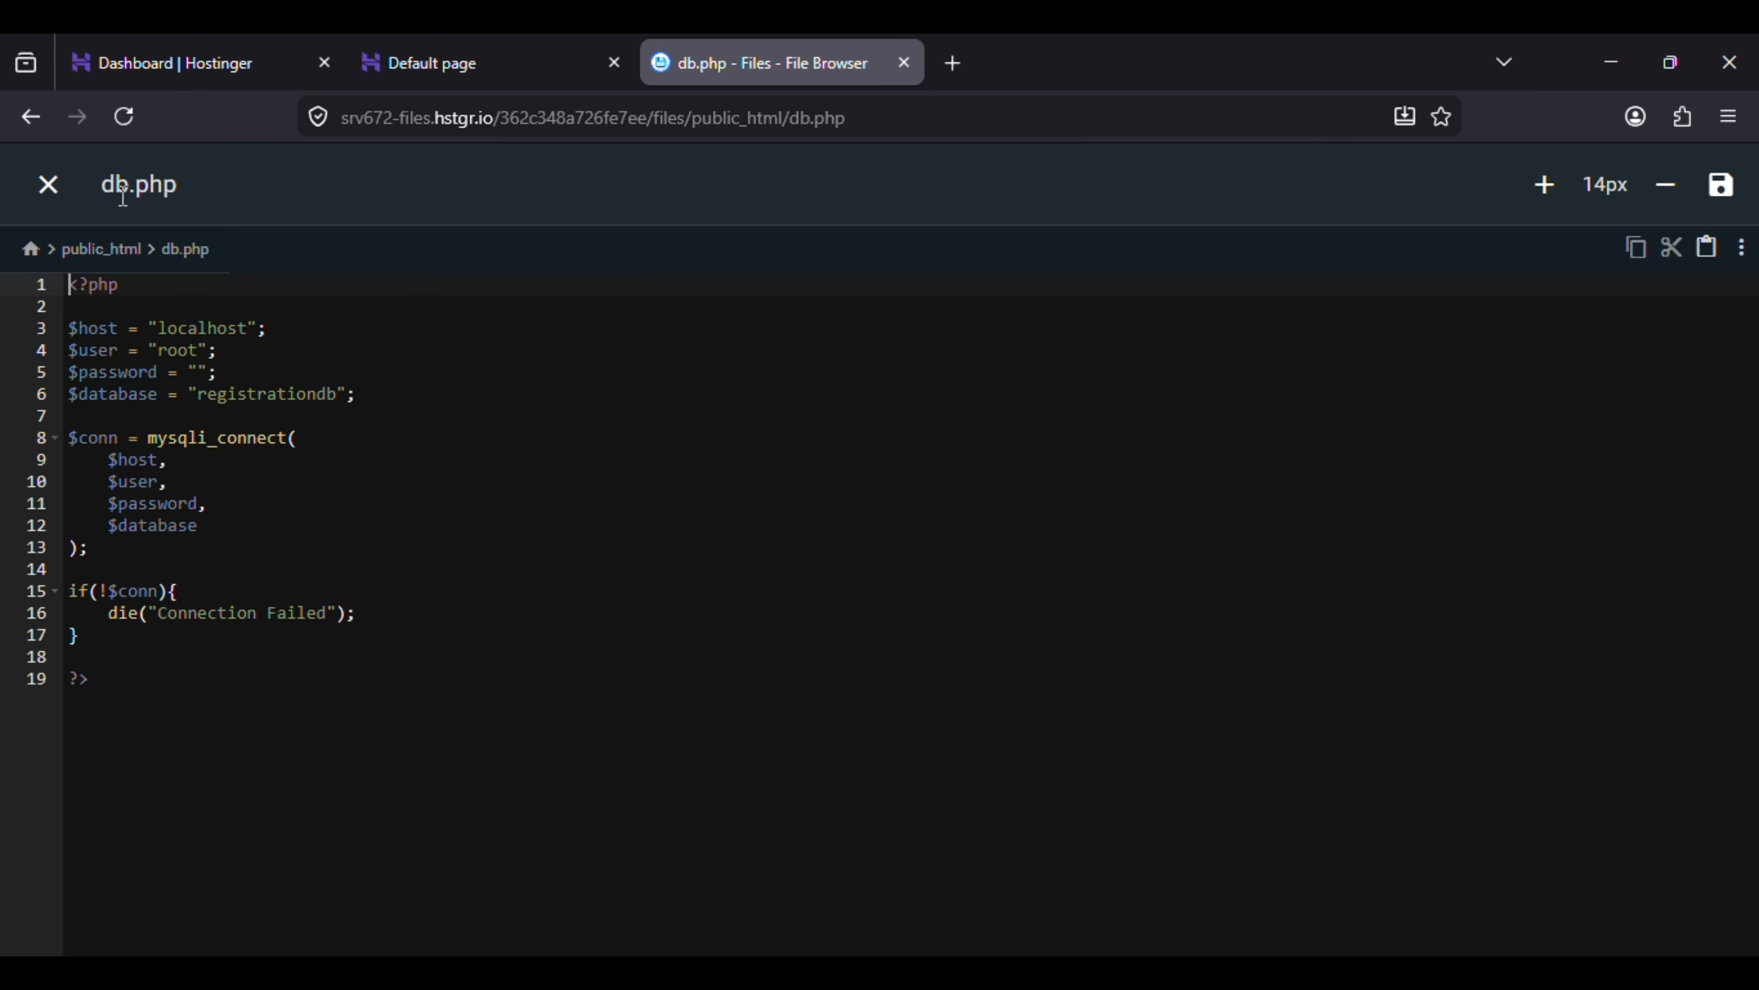
{"action": "left_click", "coordinate": [218, 394]}
Close the db.php editor and open the Databases card from the Hostinger dashboard
{"action": "left_click", "coordinate": [47, 196]}
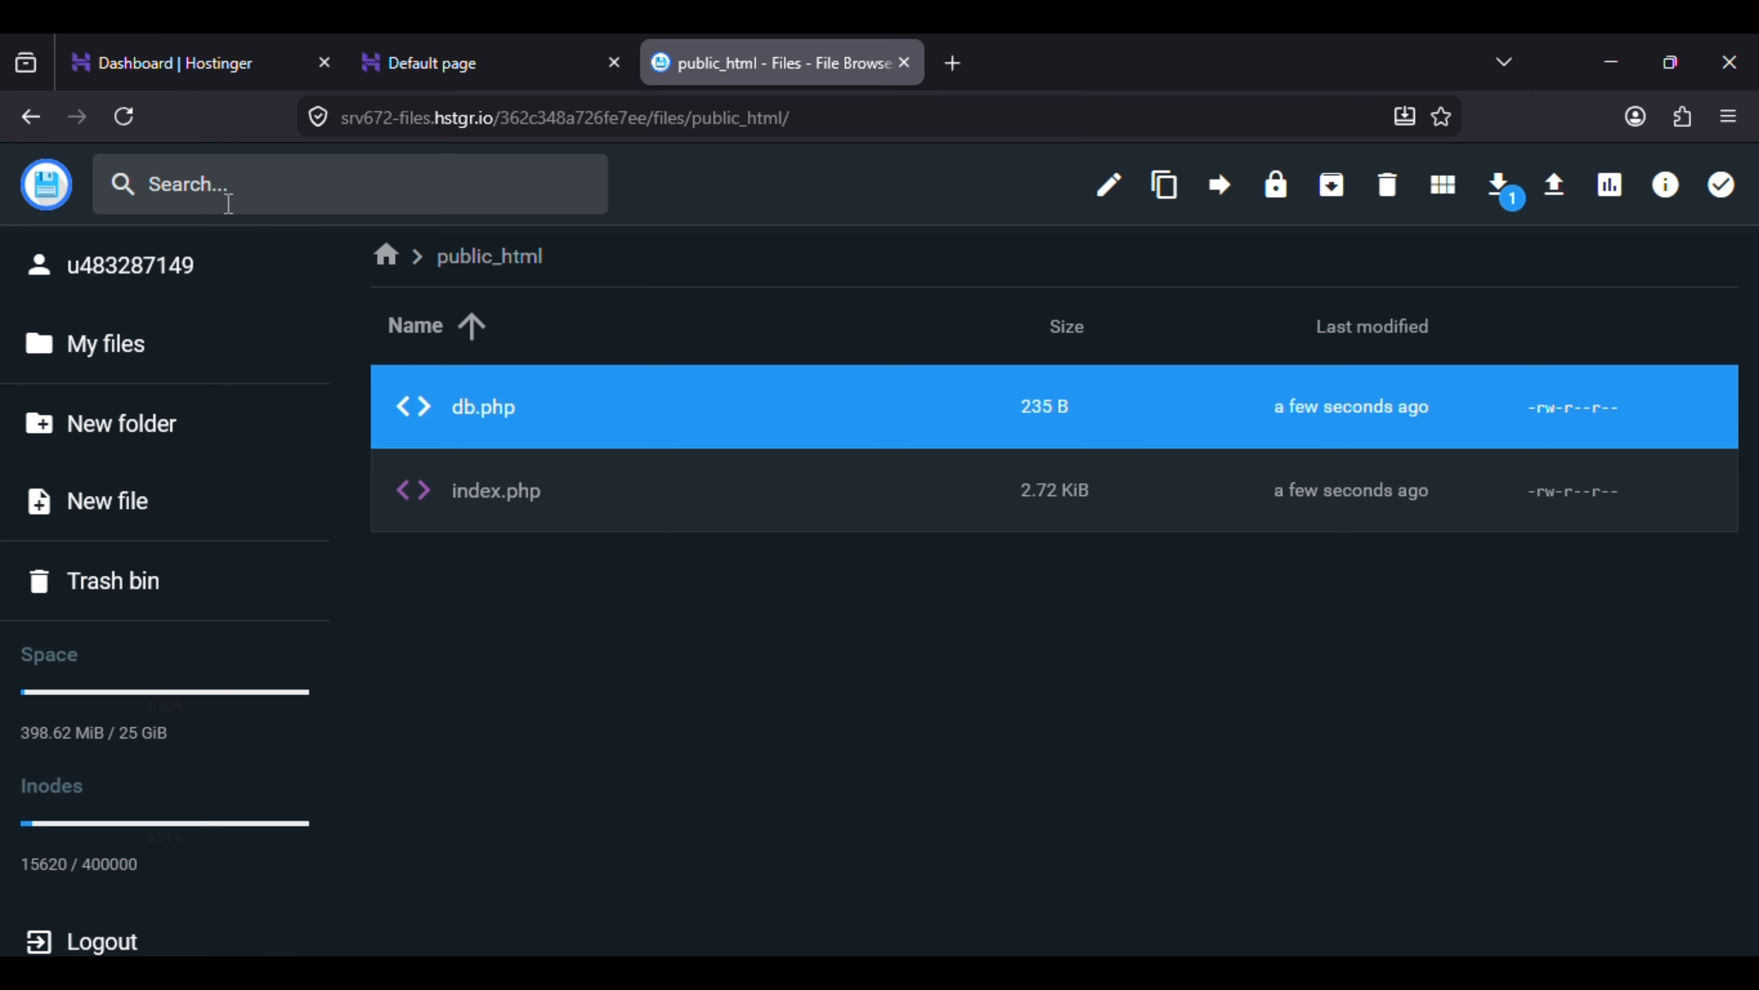
{"action": "left_click", "coordinate": [167, 78]}
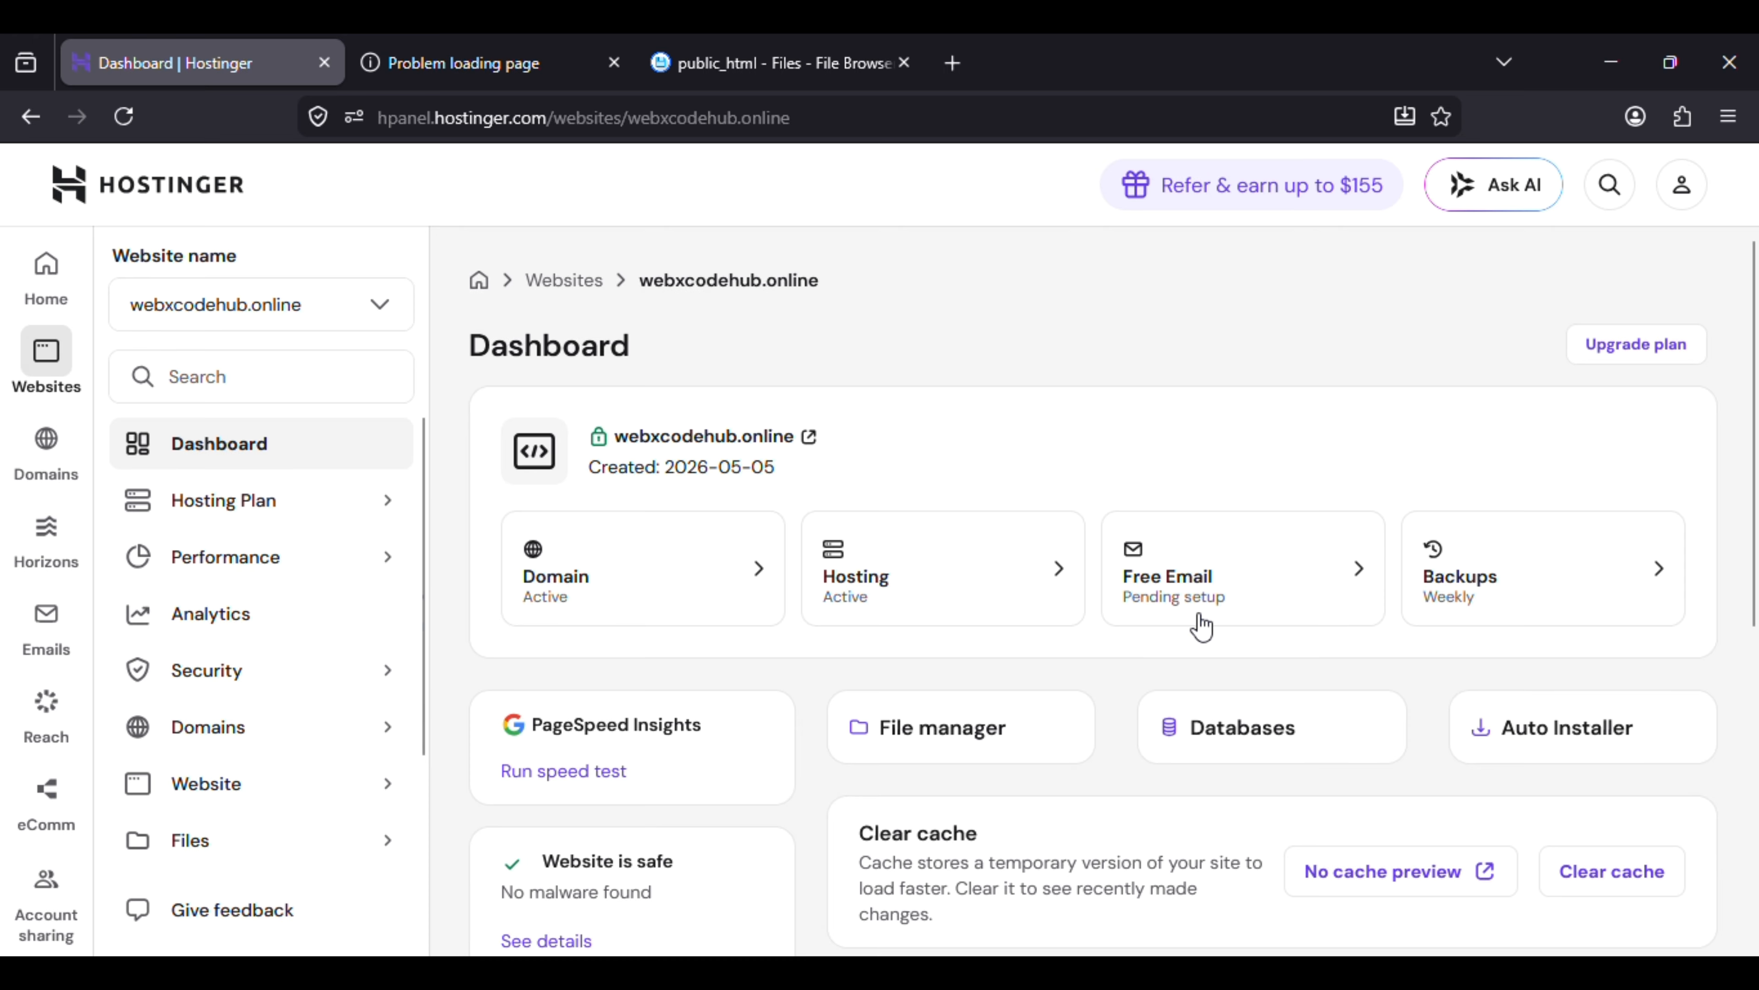
{"action": "left_click", "coordinate": [1211, 754]}
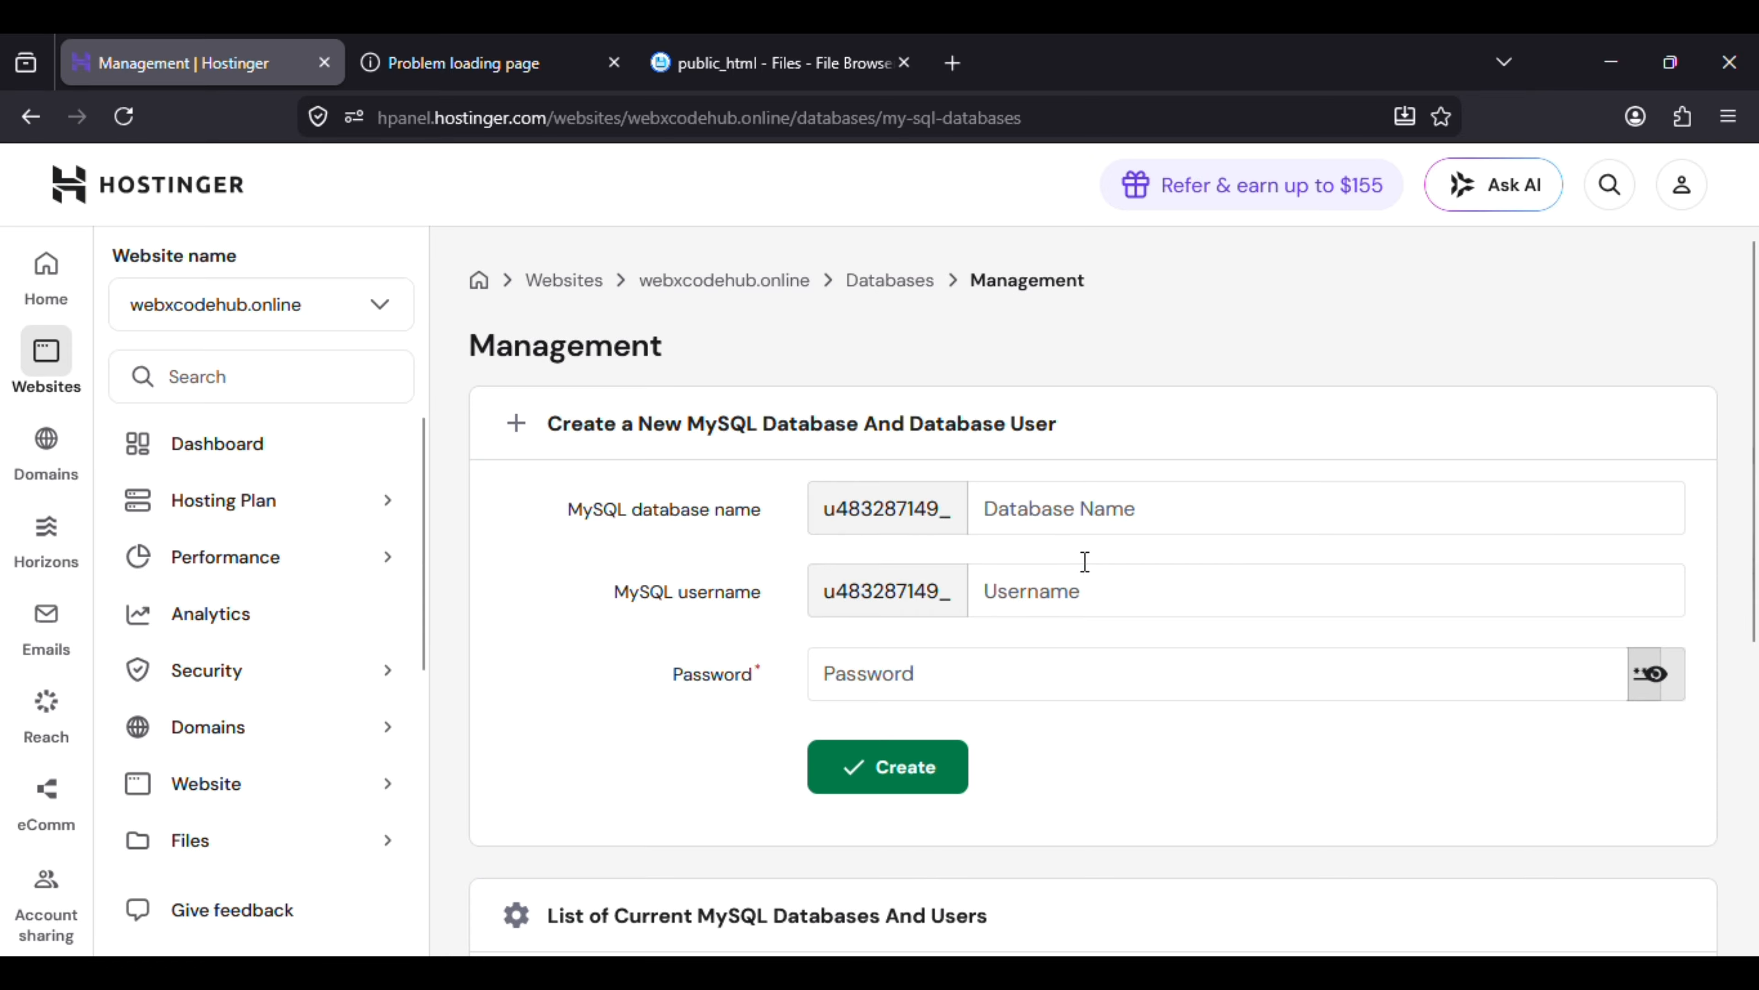
Copy 'registrationdb' from db.php and paste it as the MySQL database name
{"action": "left_click", "coordinate": [1076, 500]}
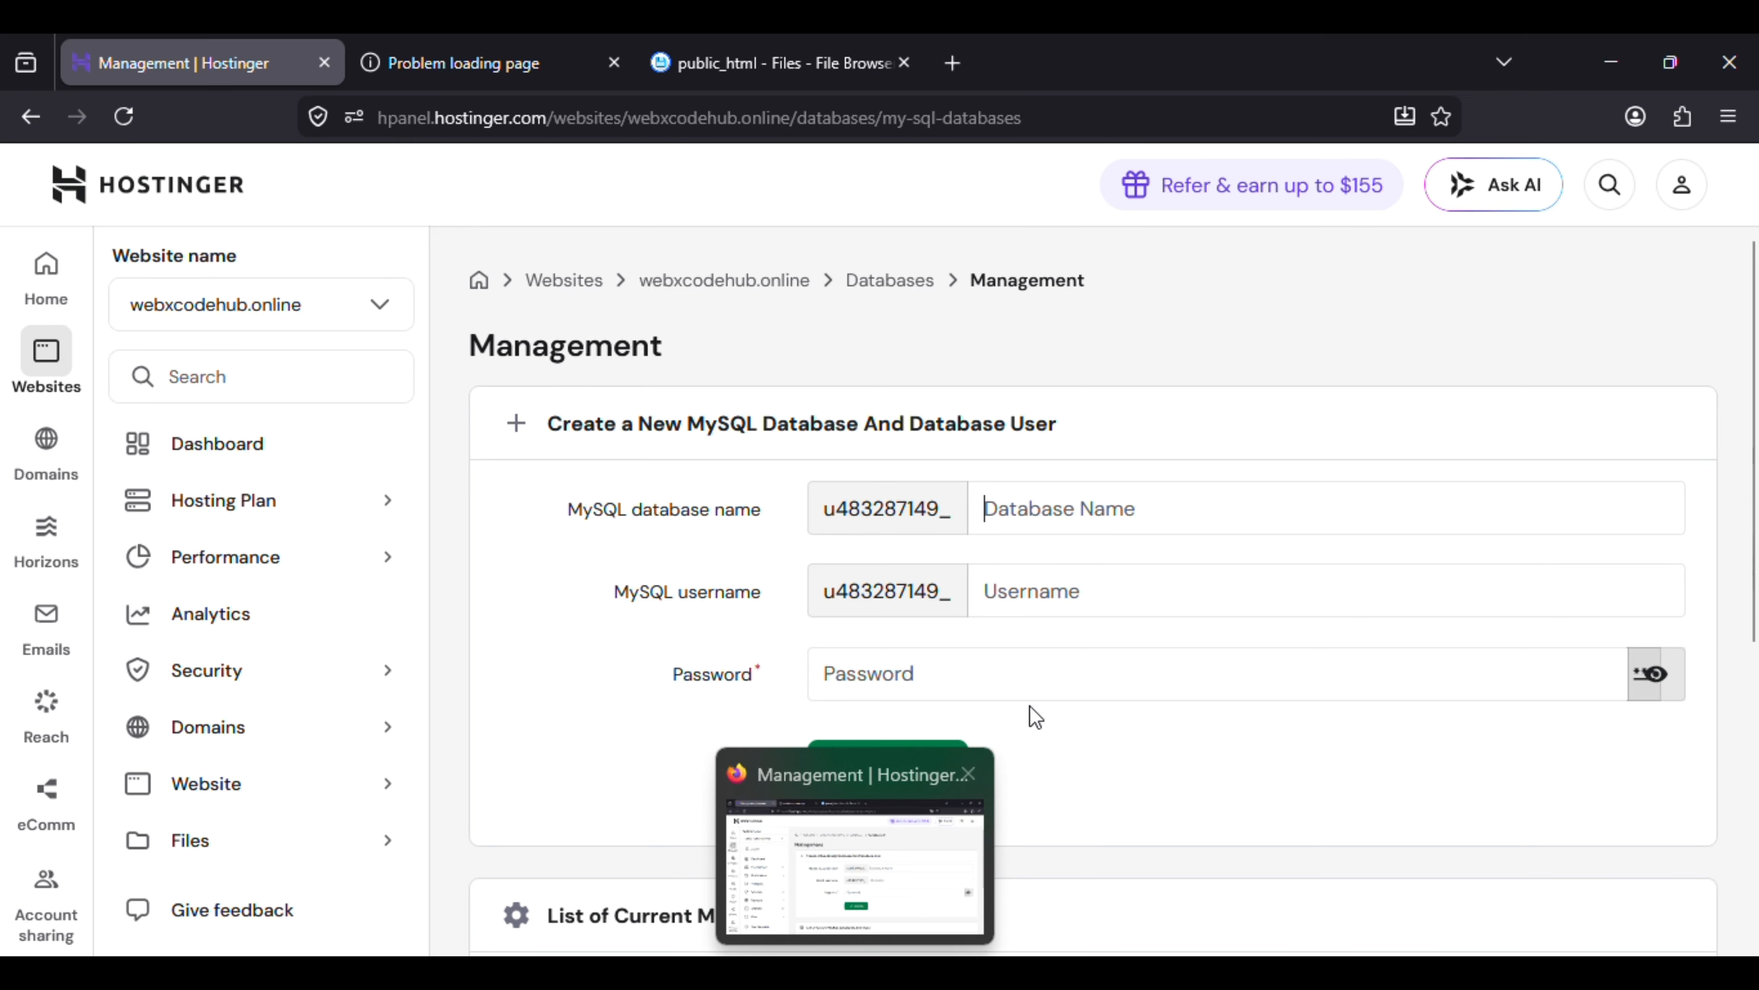
{"action": "left_click", "coordinate": [655, 82]}
{"action": "right_click", "coordinate": [535, 396]}
{"action": "left_click", "coordinate": [599, 427]}
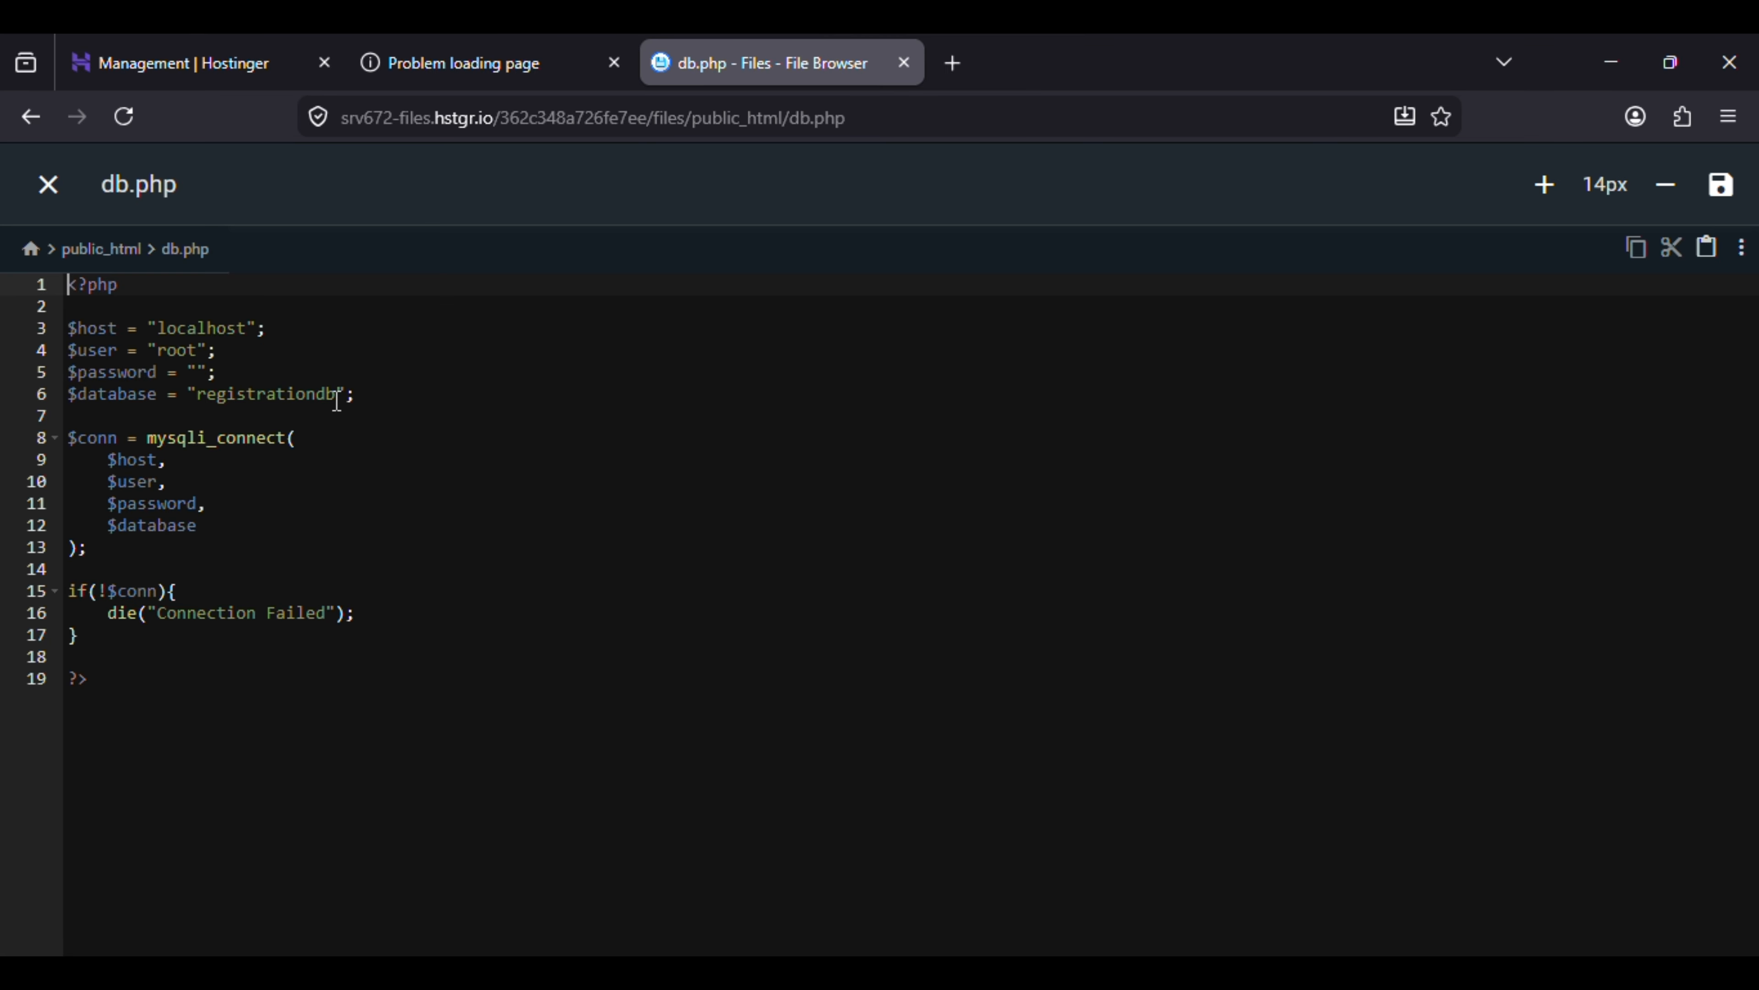
{"action": "left_click_drag", "start_coordinate": [337, 401], "coordinate": [199, 399]}
{"action": "key", "text": "ctrl+c"}
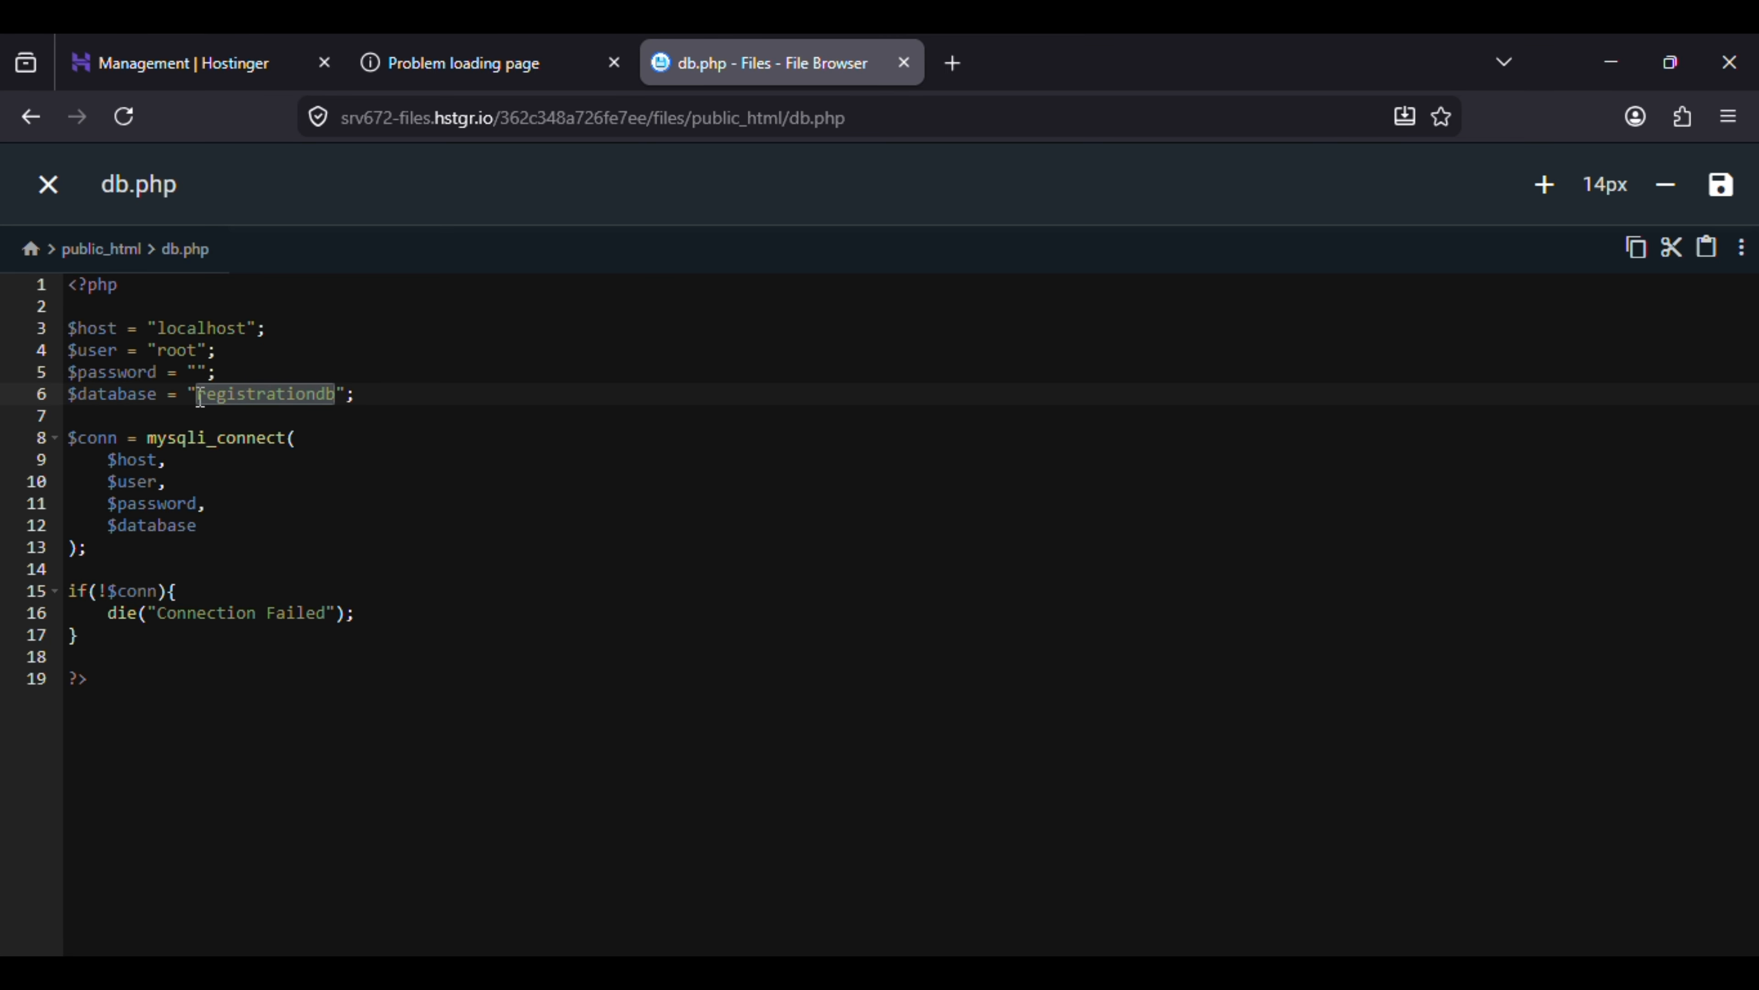
{"action": "left_click", "coordinate": [148, 61]}
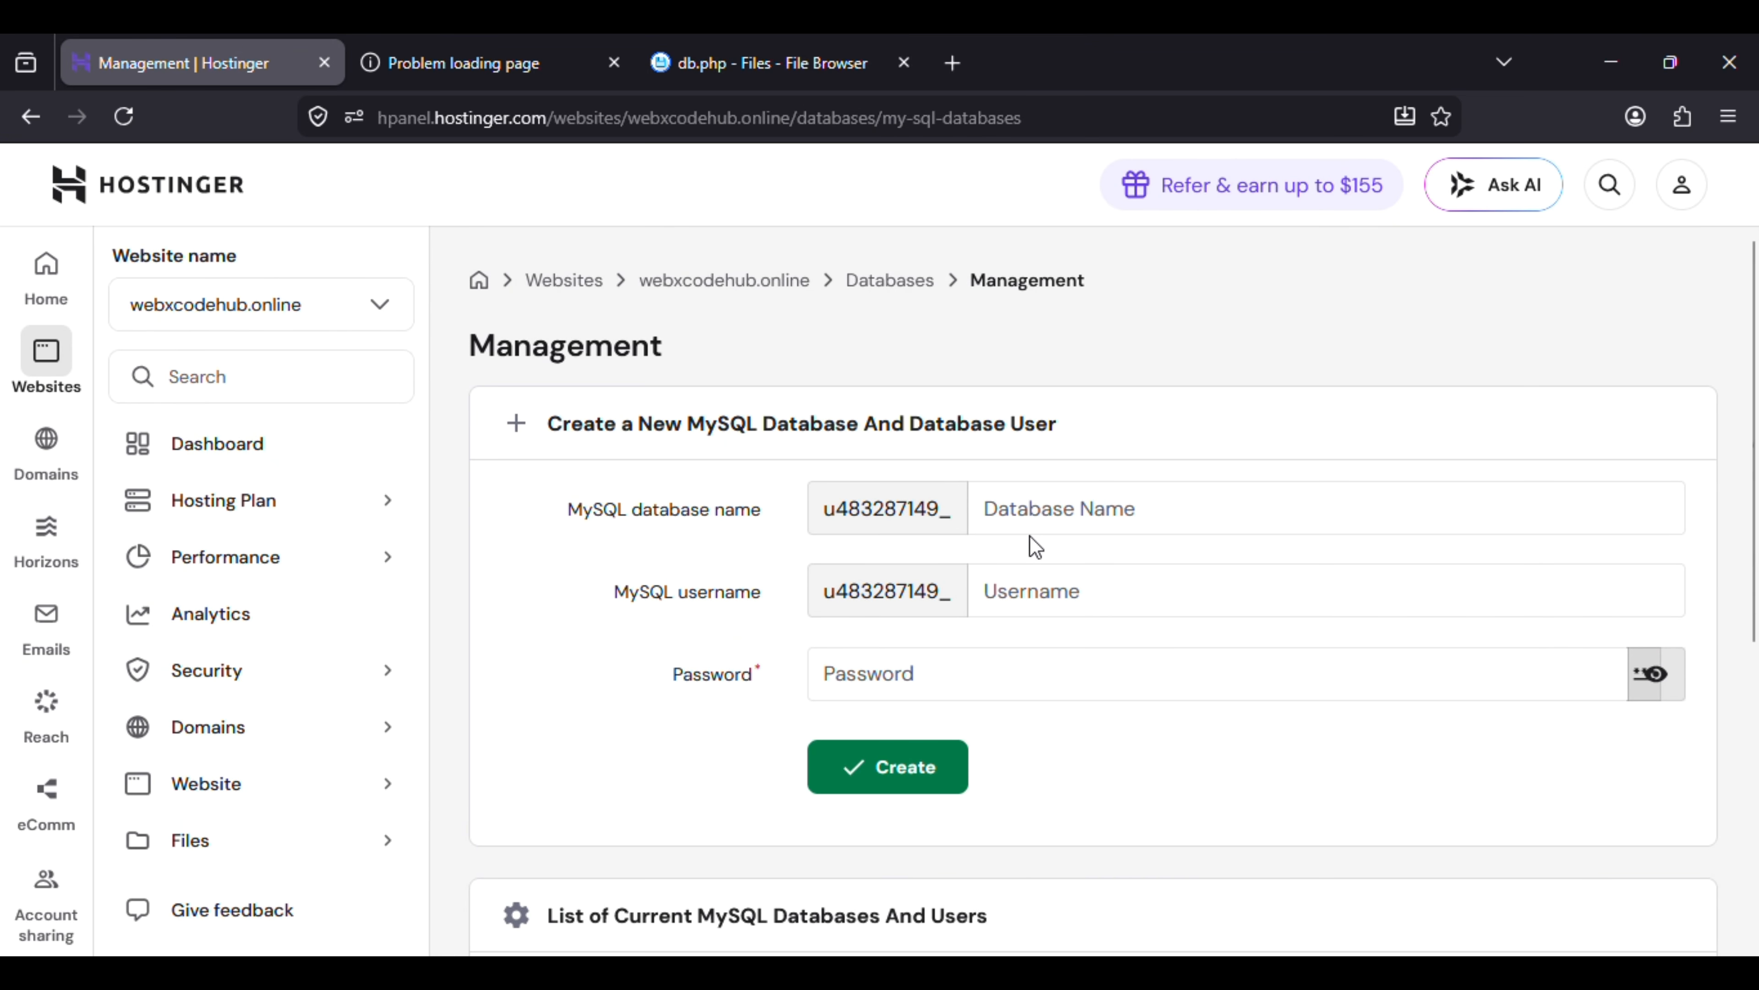
{"action": "left_click", "coordinate": [1047, 523]}
{"action": "key", "text": "ctrl+v"}
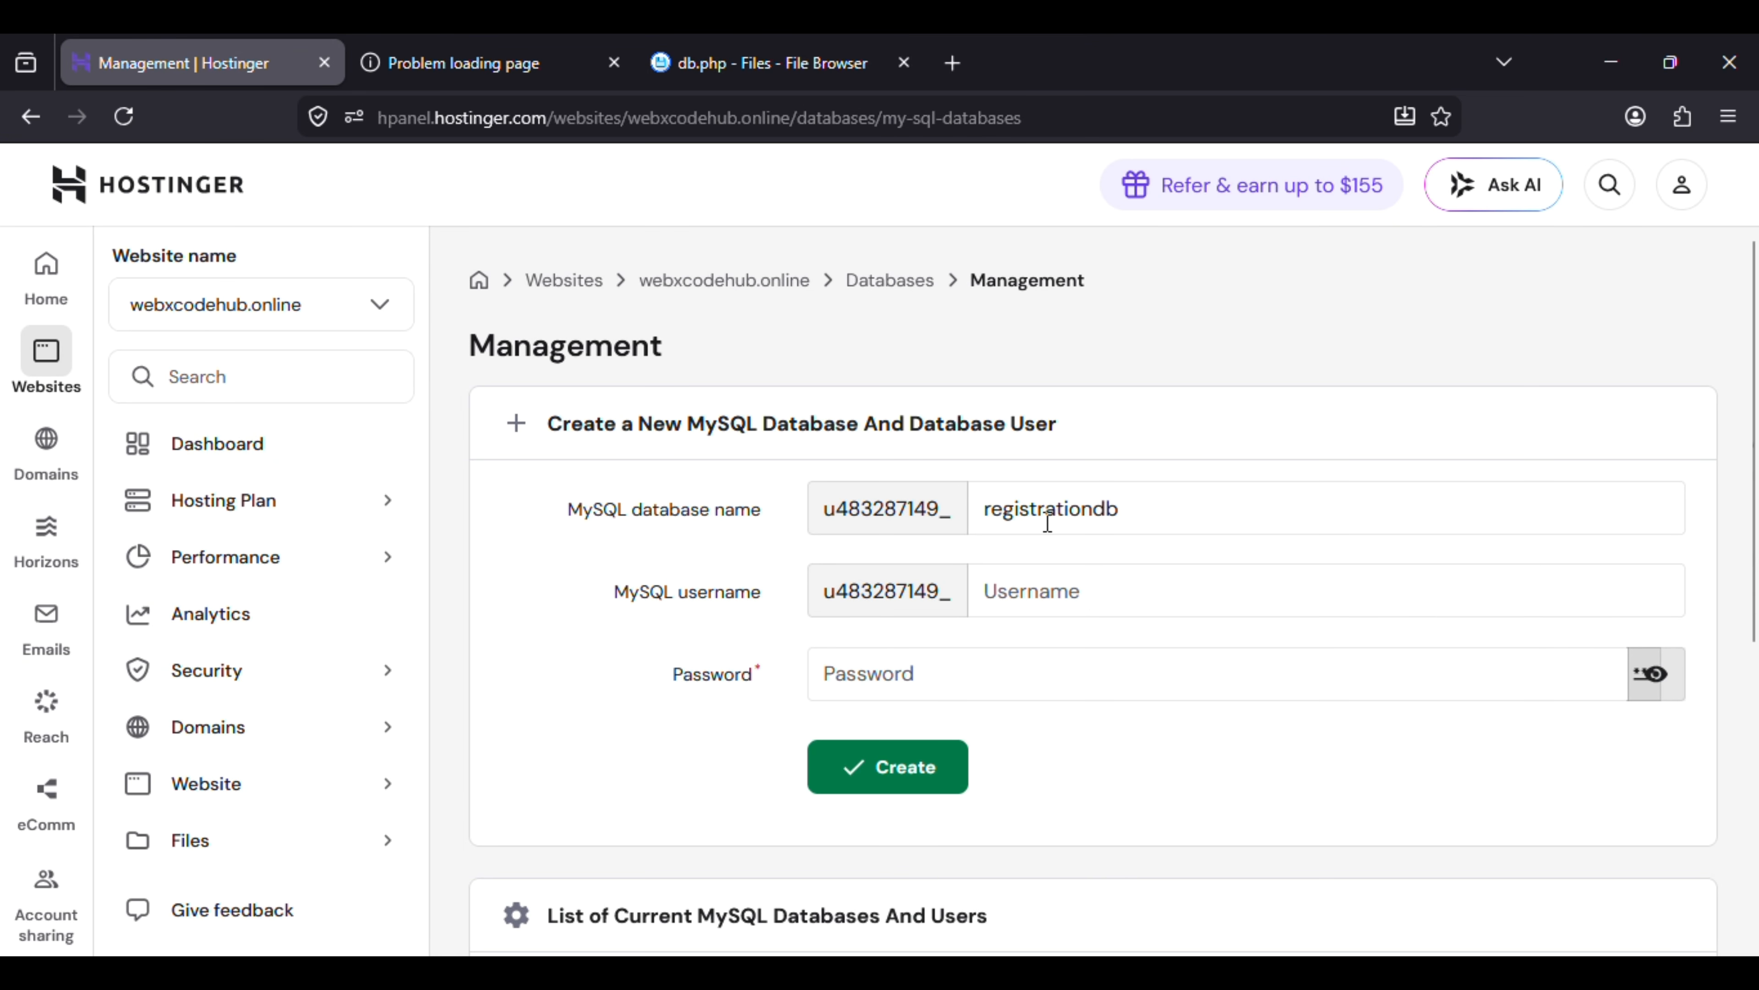
Enter a shortened database username and a custom password, then create the database
{"action": "left_click", "coordinate": [1058, 588]}
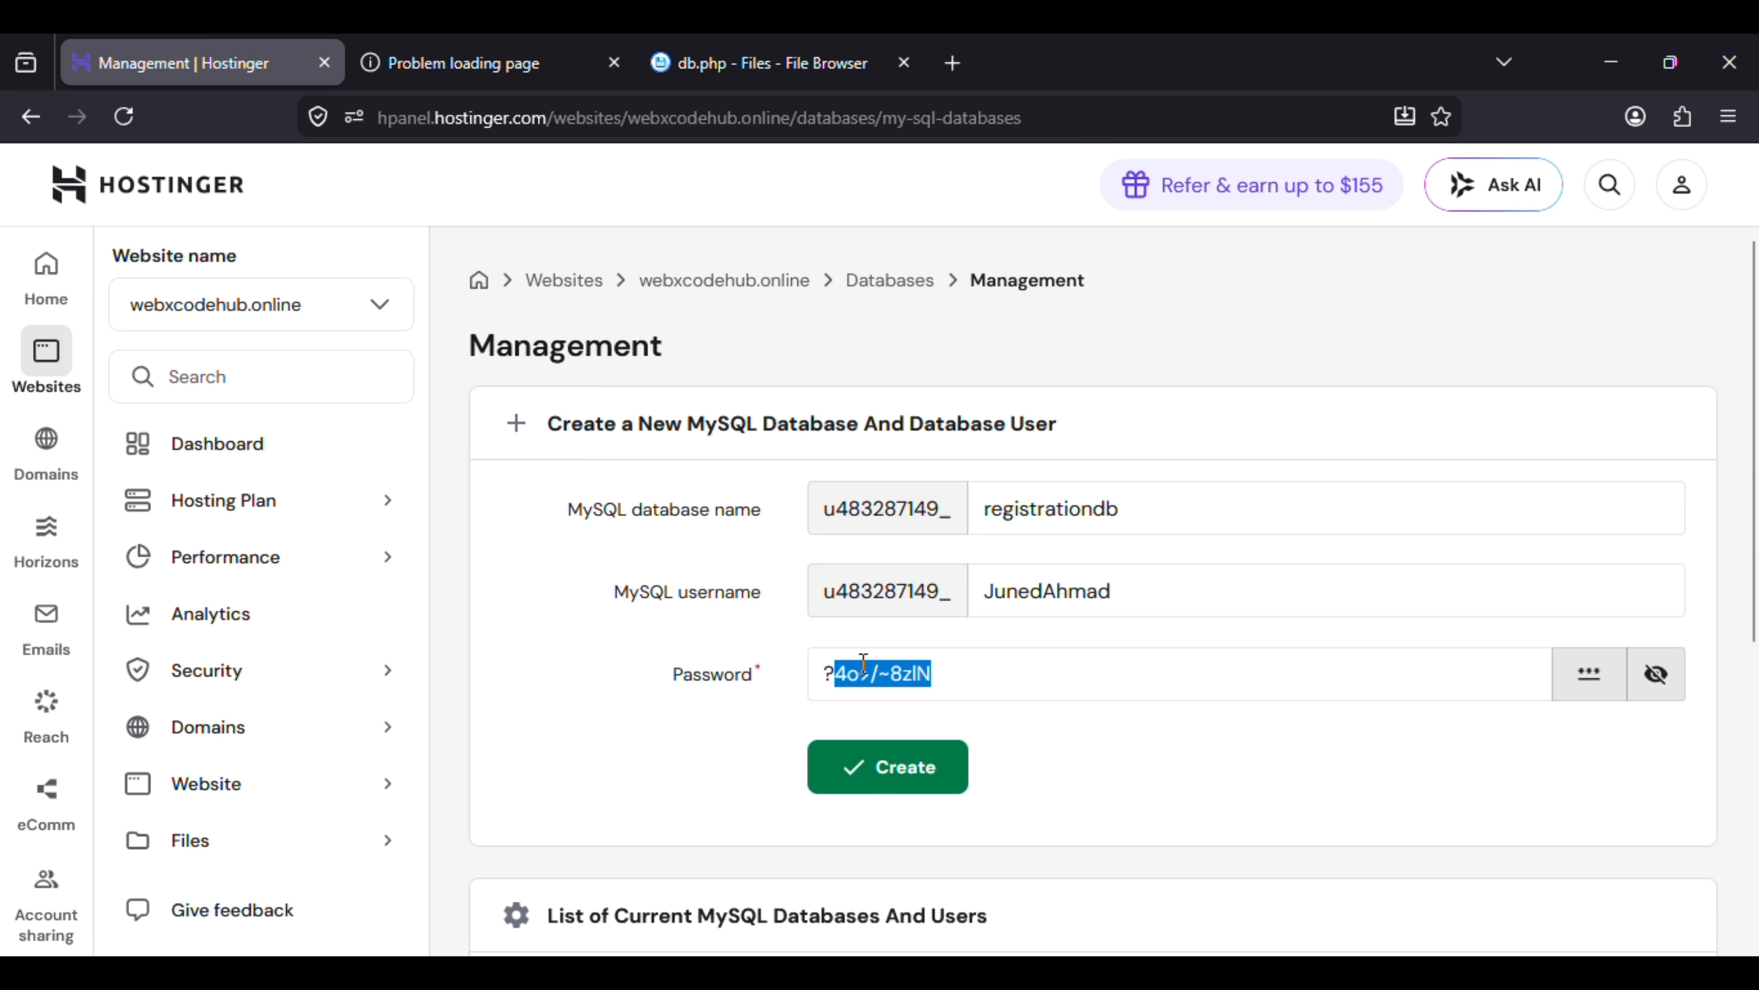
{"action": "left_click", "coordinate": [989, 664]}
{"action": "key", "text": "ctrl+a"}
{"action": "key", "text": "BackSpace"}
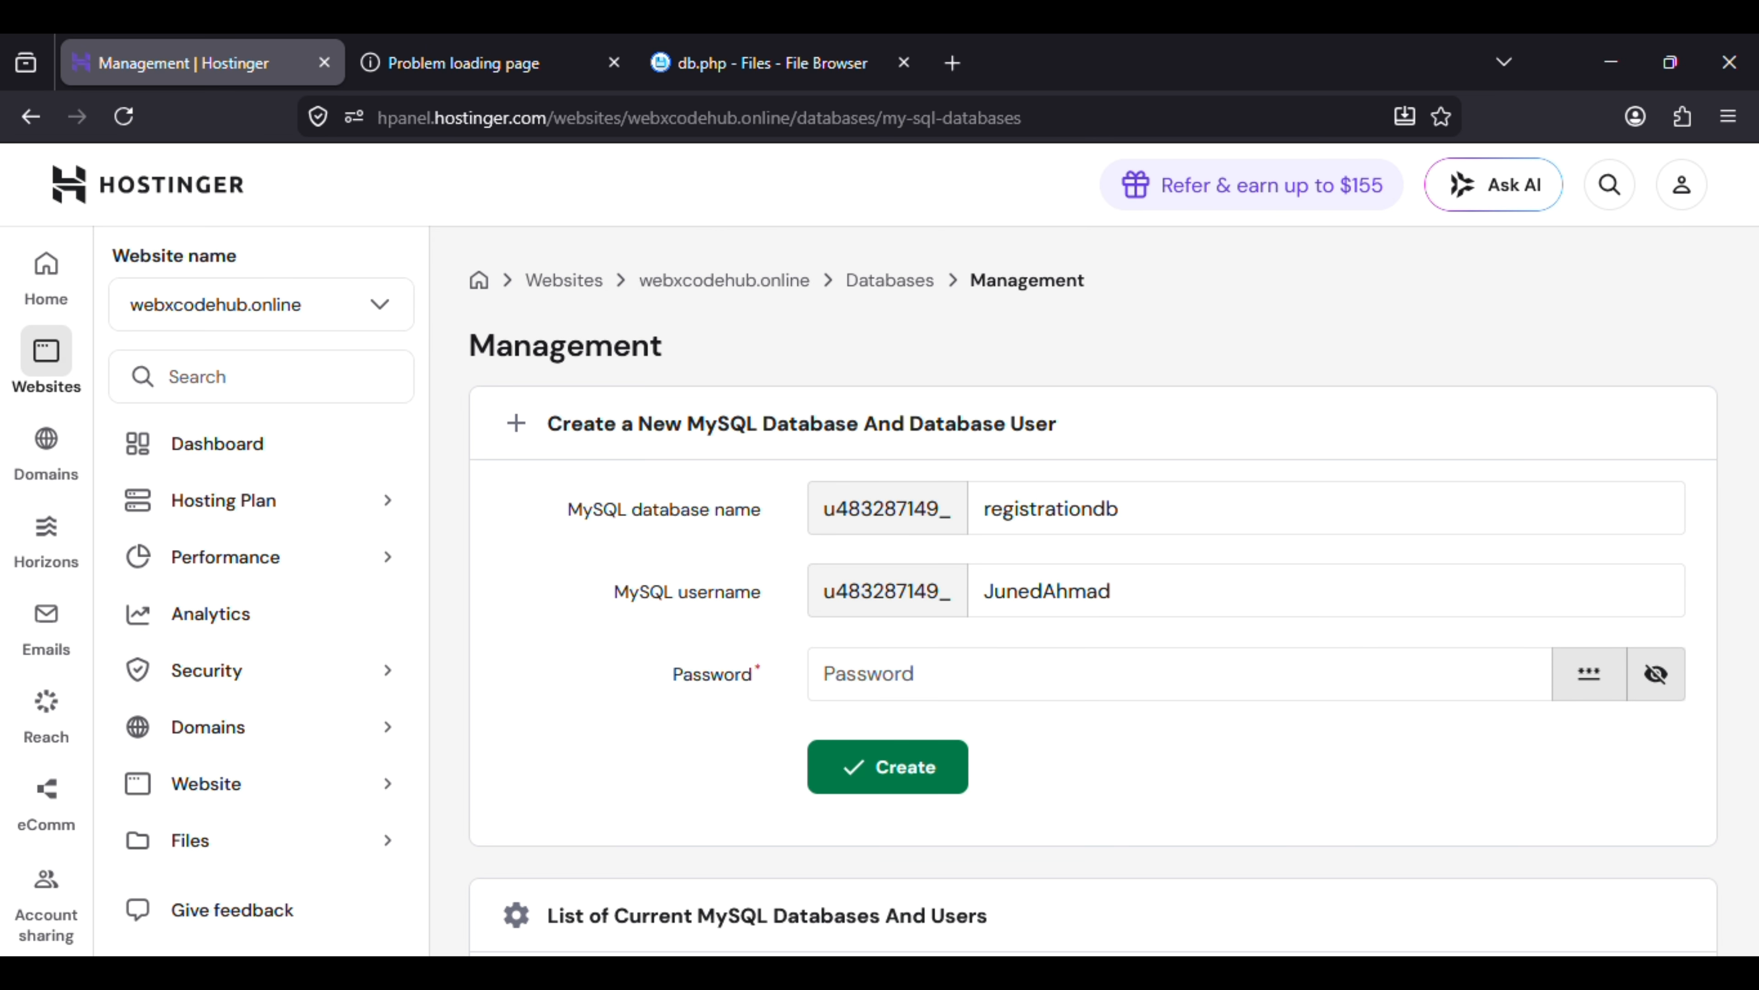
{"action": "left_click", "coordinate": [762, 63]}
{"action": "left_click", "coordinate": [183, 62]}
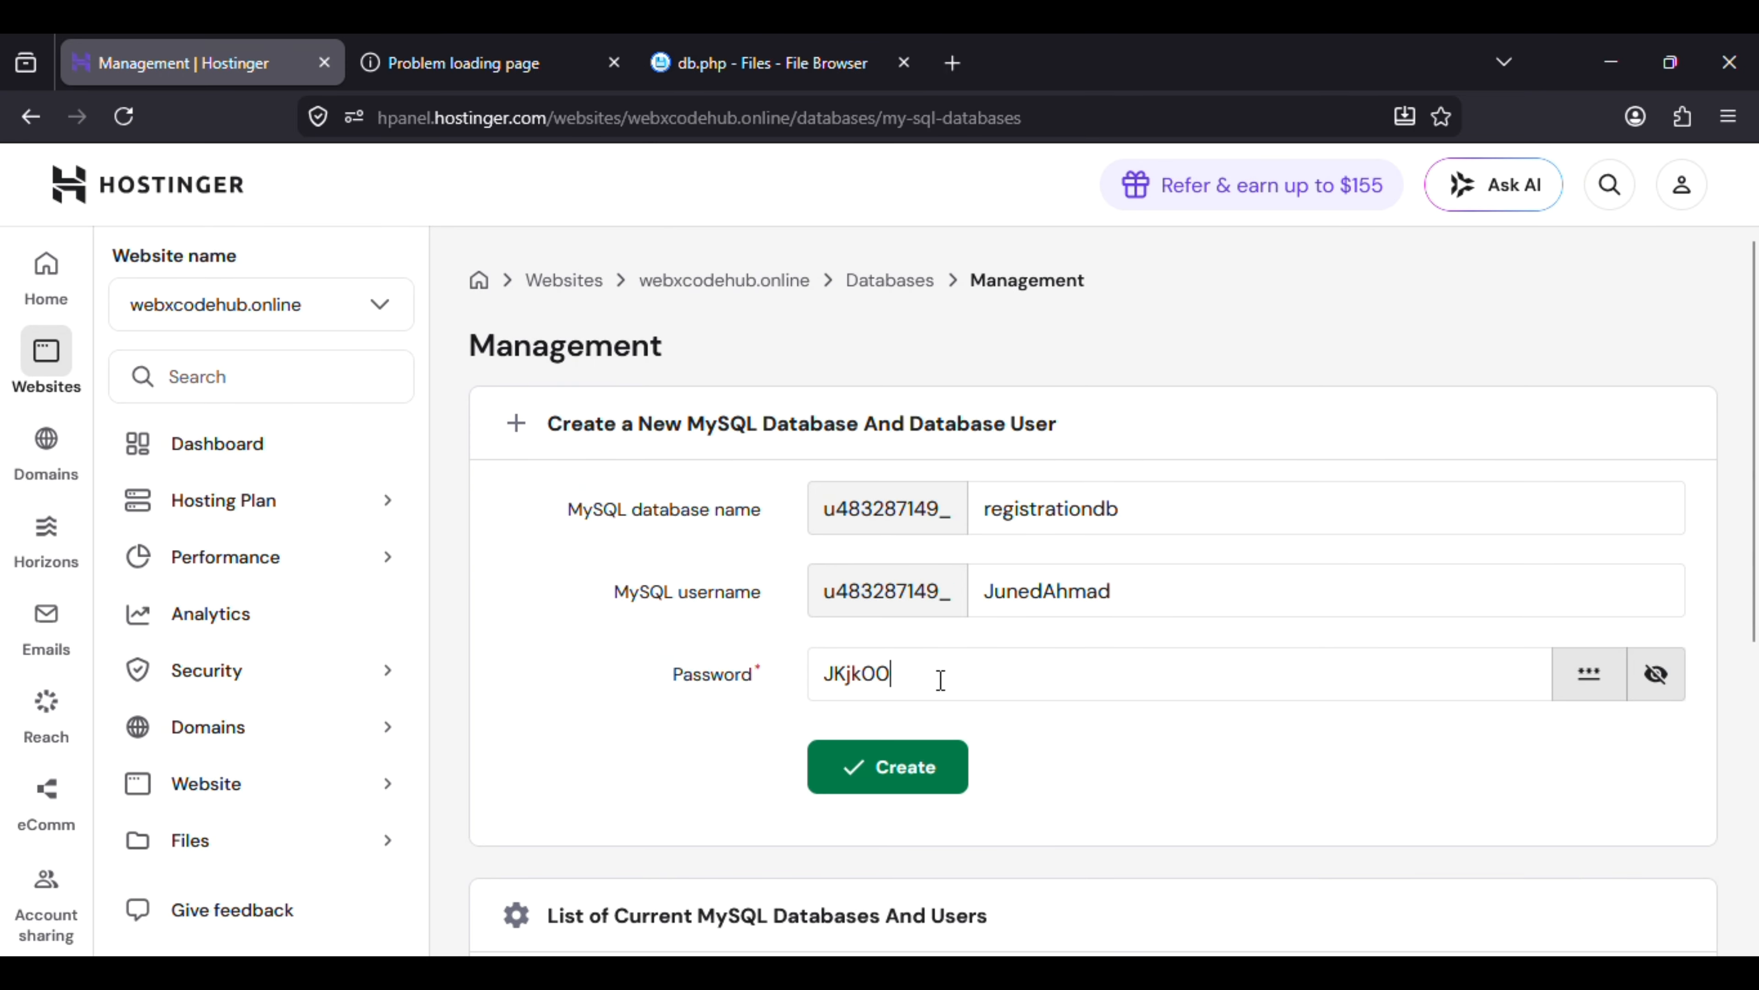
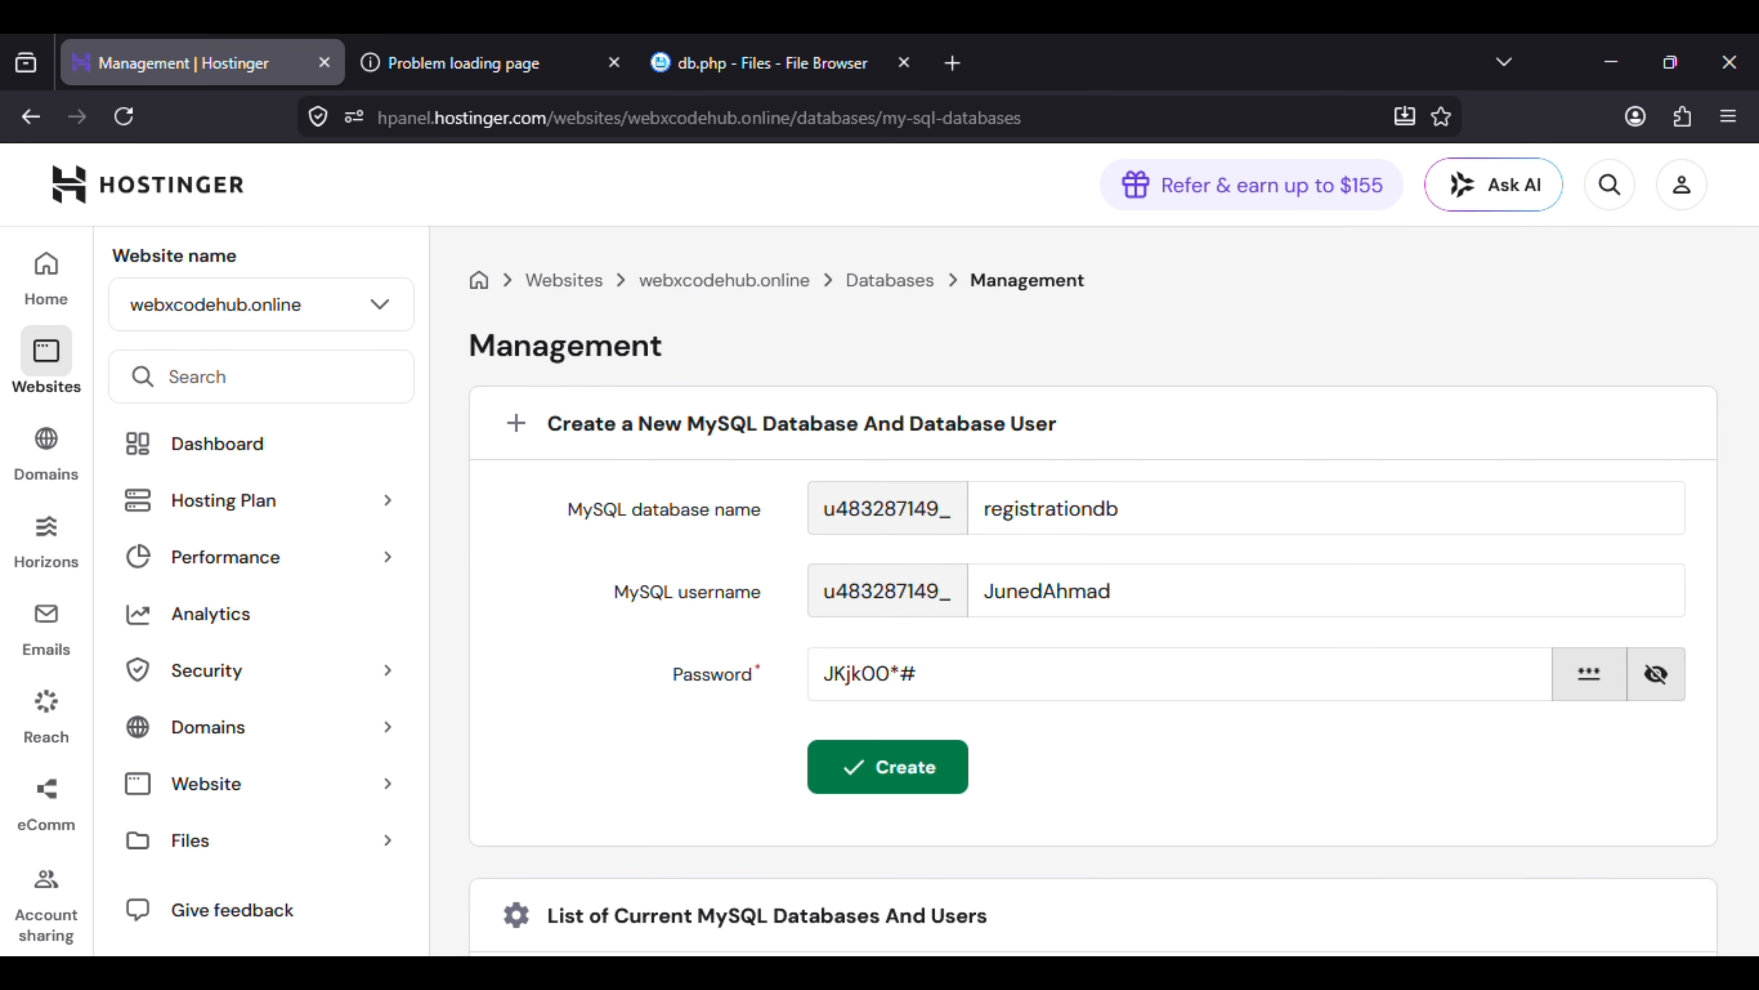
{"action": "double_click", "coordinate": [1113, 590]}
{"action": "left_click", "coordinate": [1143, 591]}
{"action": "key", "text": "BackSpace"}
{"action": "key", "text": "BackSpace"}
{"action": "key", "text": "BackSpace"}
{"action": "key", "text": "BackSpace"}
{"action": "key", "text": "BackSpace"}
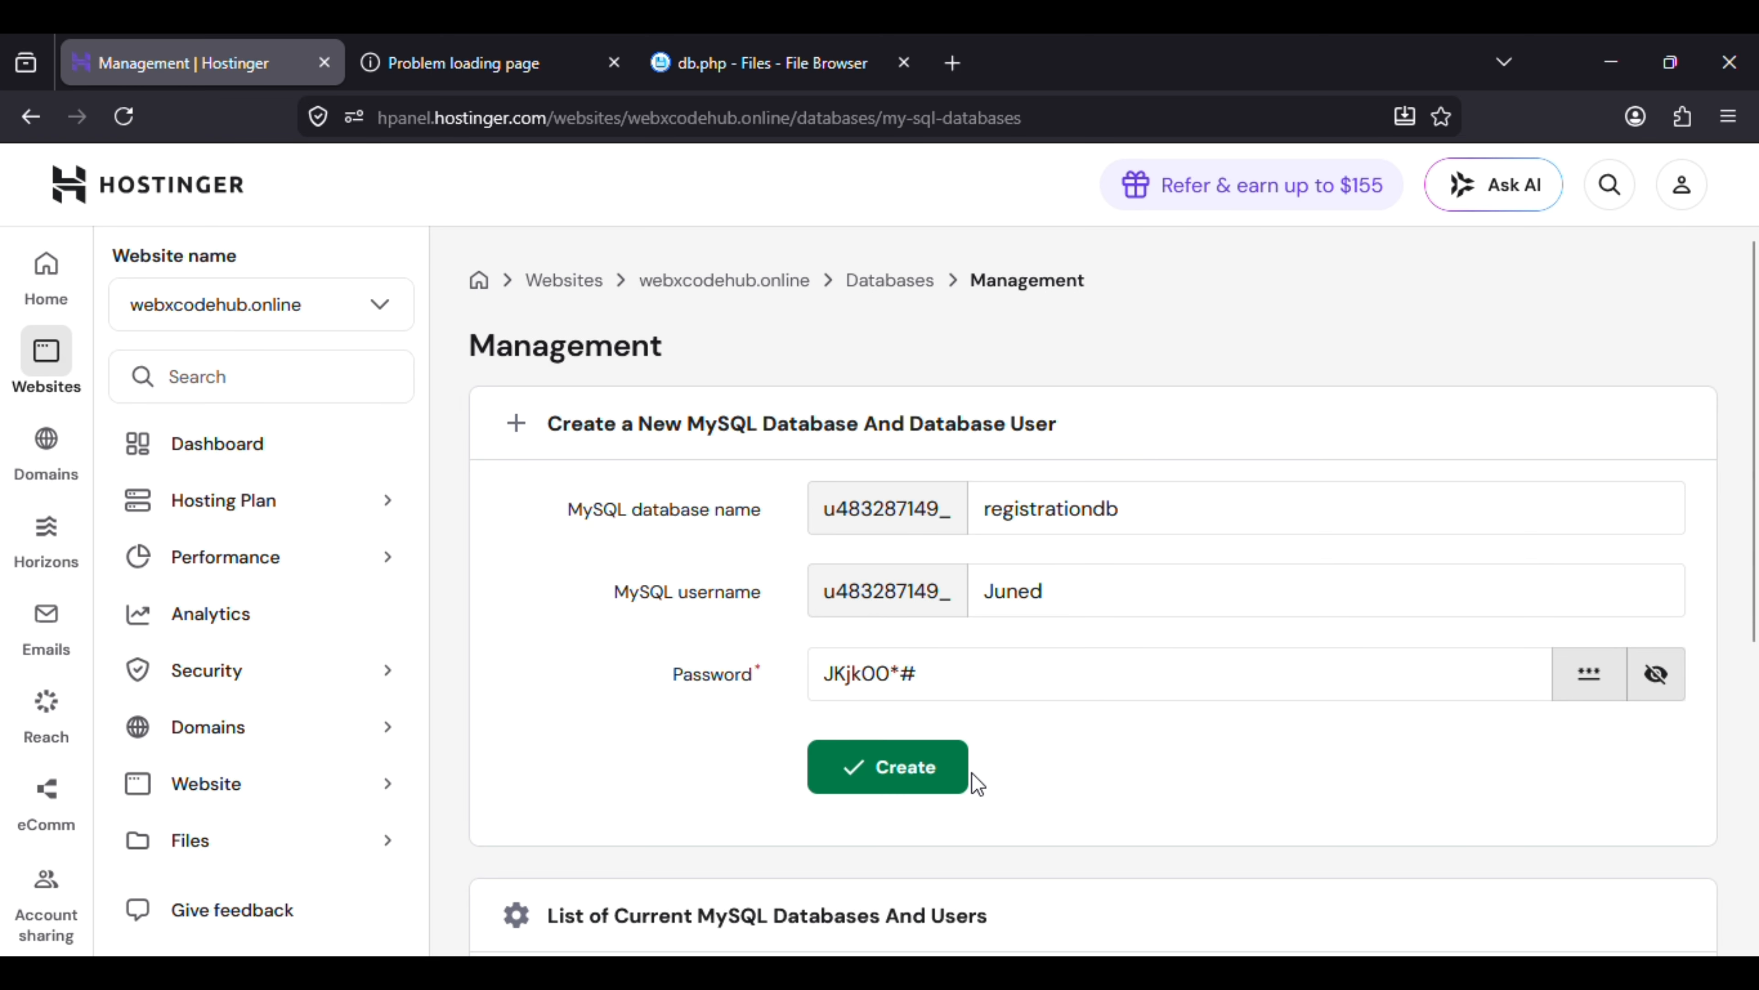
{"action": "left_click", "coordinate": [896, 776]}
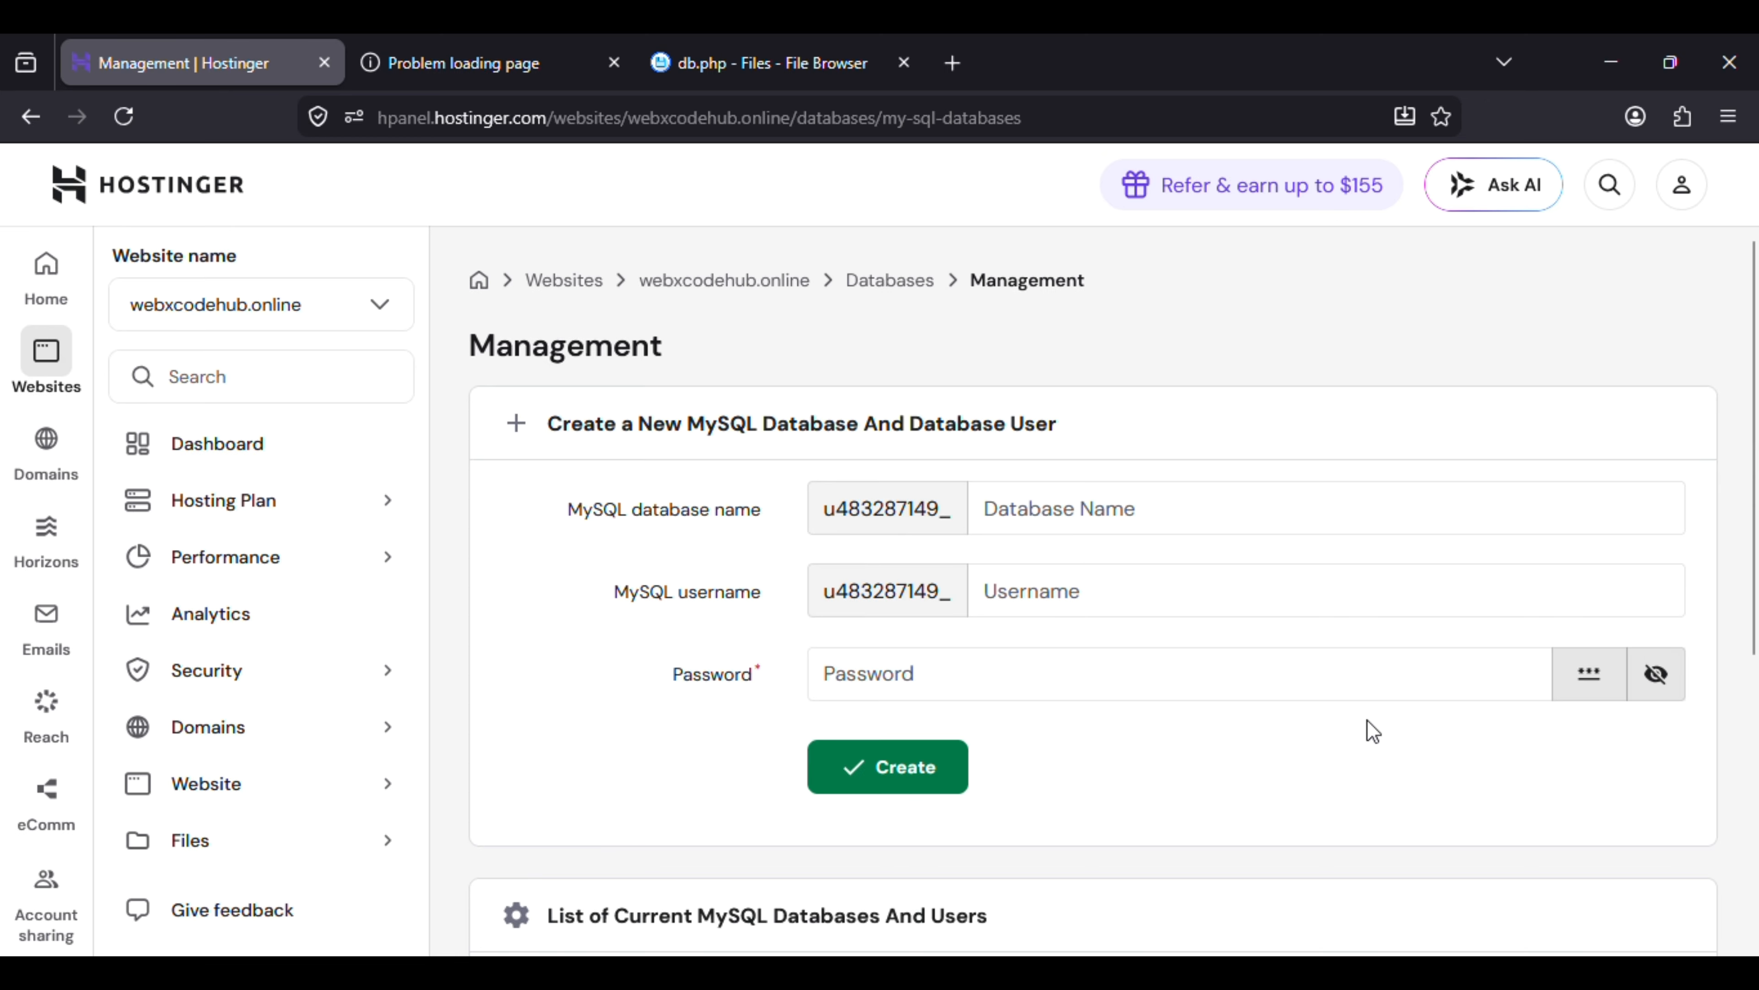
Enter phpMyAdmin and open the empty registrationdb database from the sidebar
{"action": "scroll", "coordinate": [1372, 731], "scroll_direction": "down", "scroll_amount": 5}
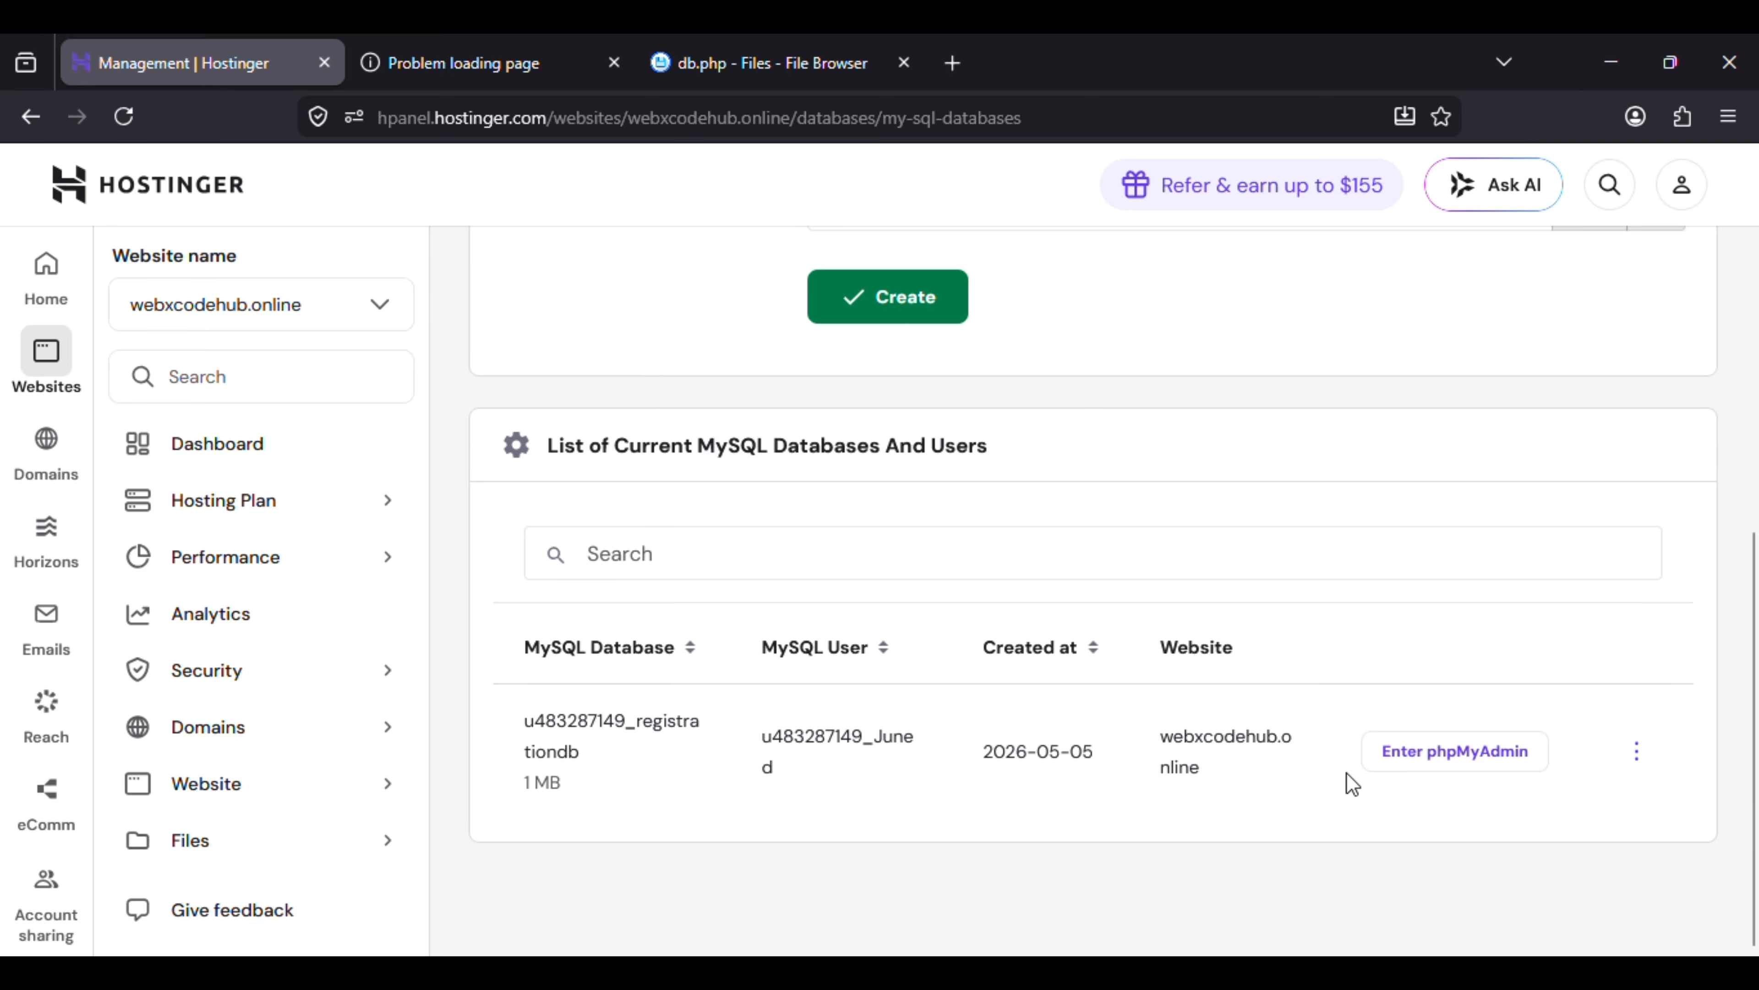
{"action": "left_click", "coordinate": [1436, 762]}
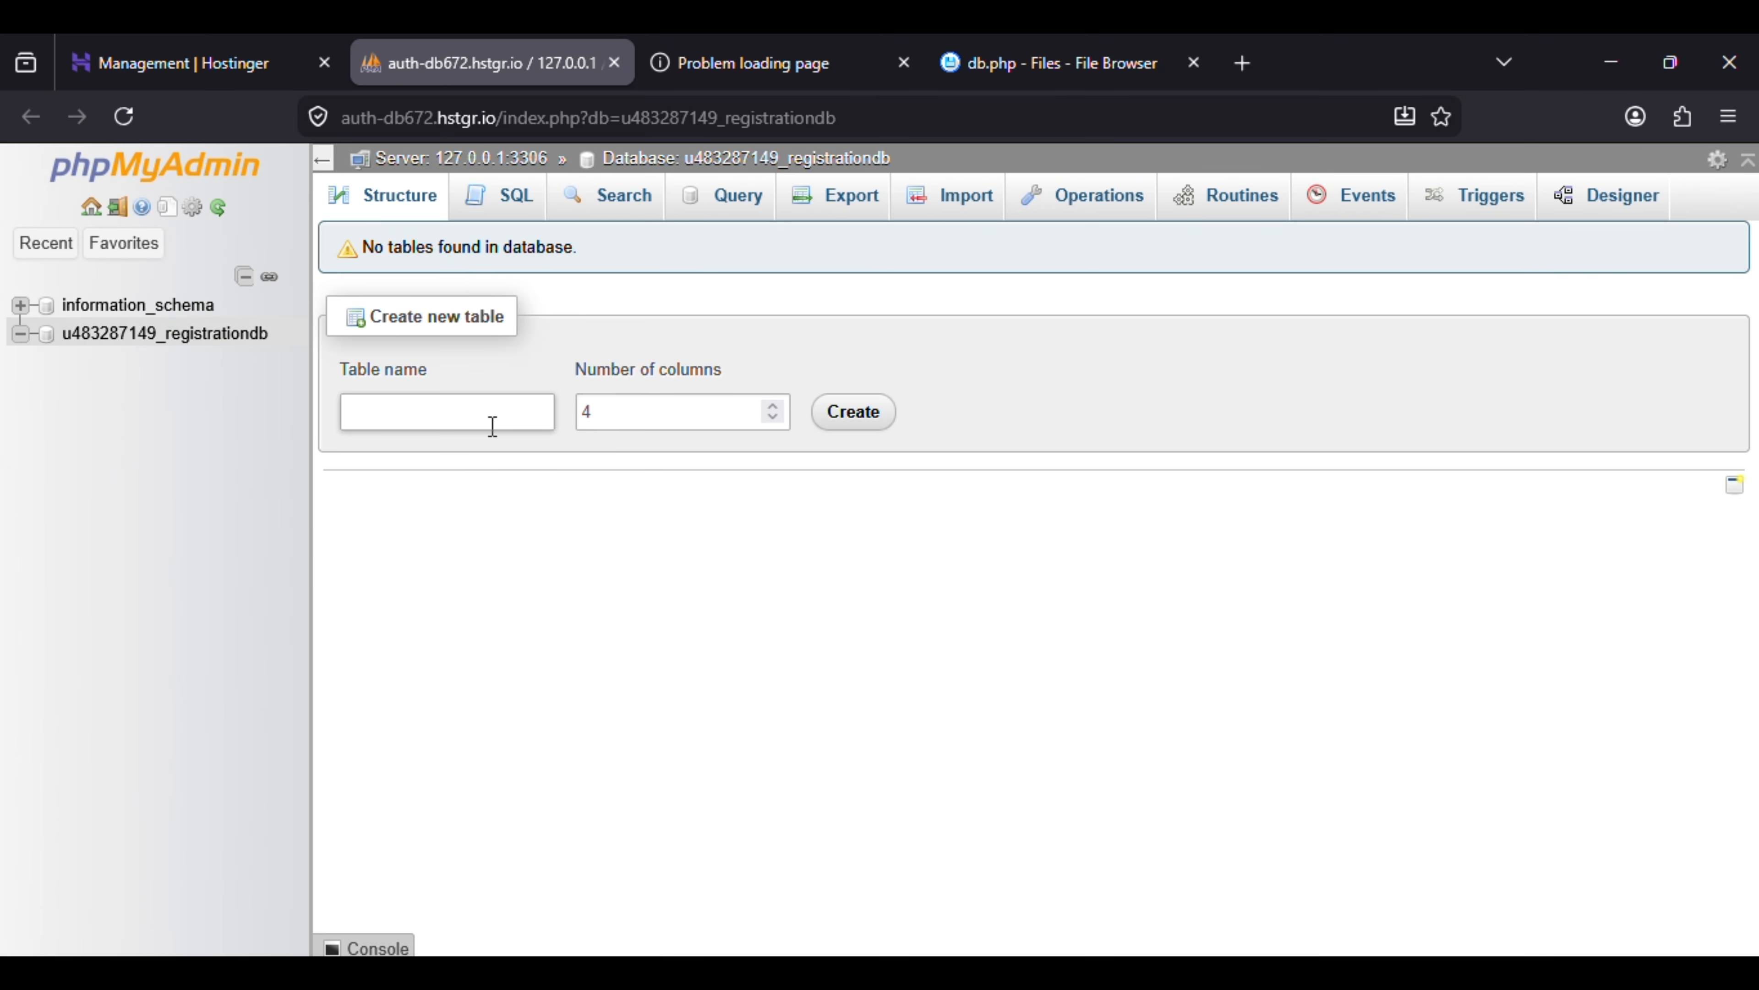
{"action": "left_click", "coordinate": [181, 337]}
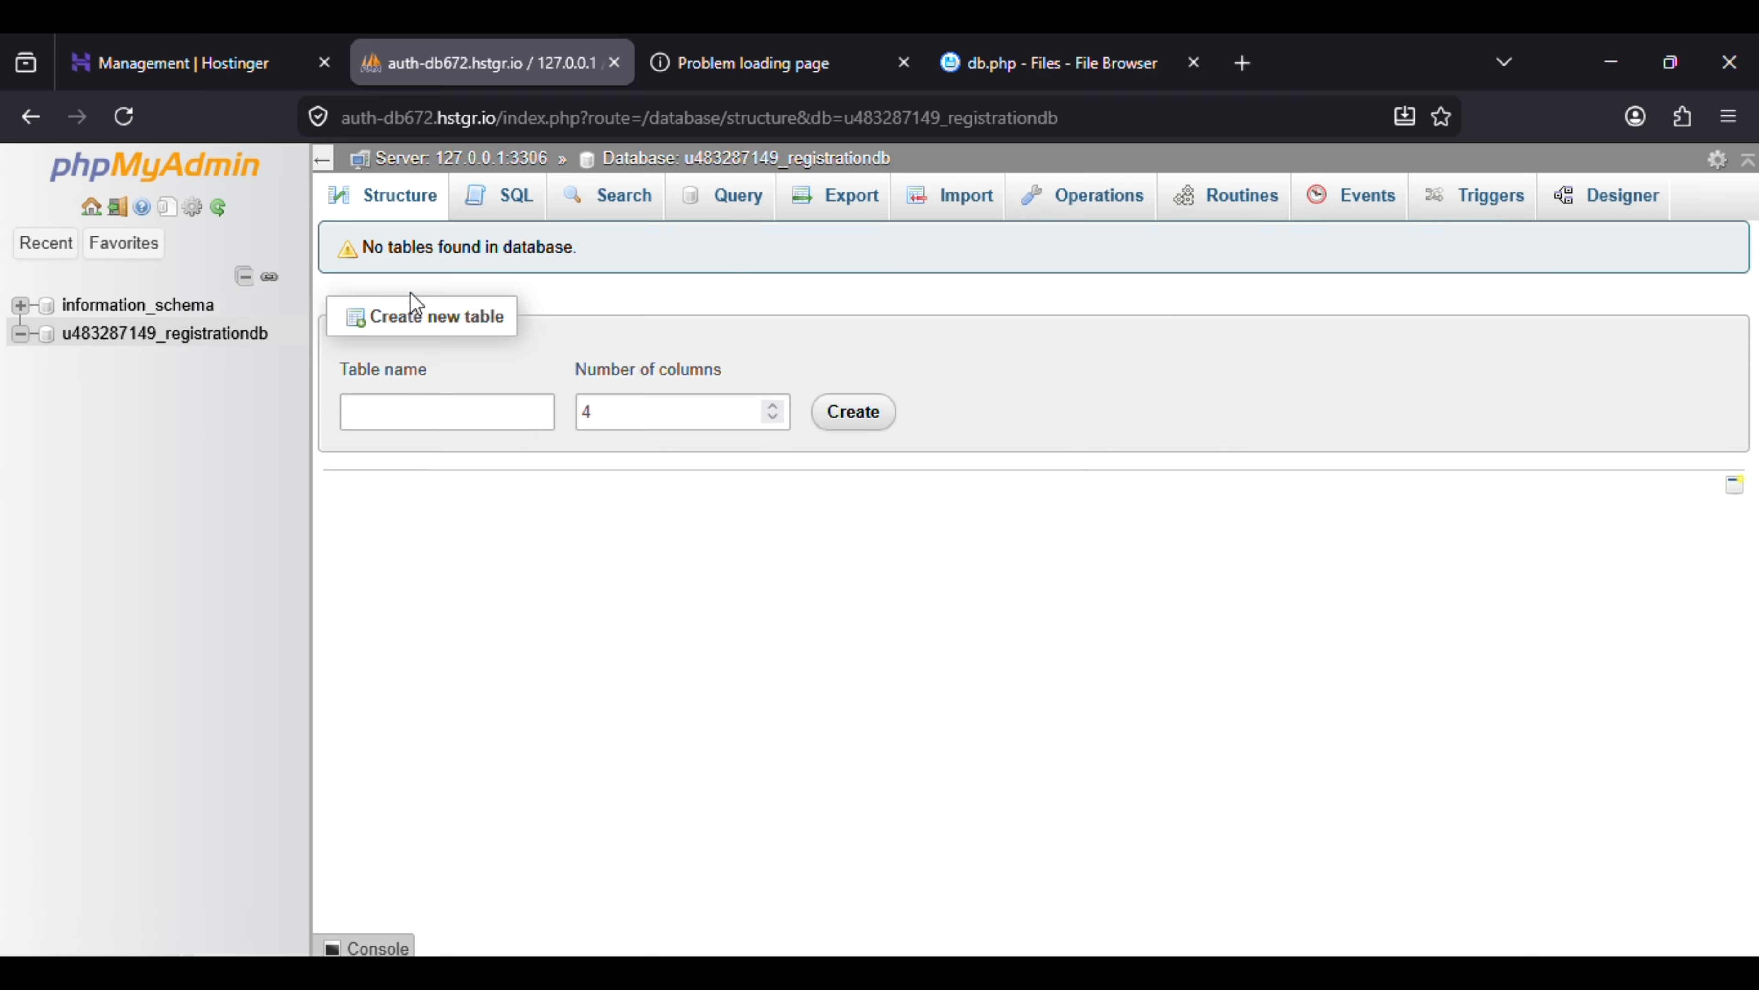
{"action": "left_click", "coordinate": [438, 408]}
Bring up the local Chrome window and the Windows search panel
{"action": "mouse_move", "coordinate": [1025, 979]}
{"action": "left_click", "coordinate": [1011, 859]}
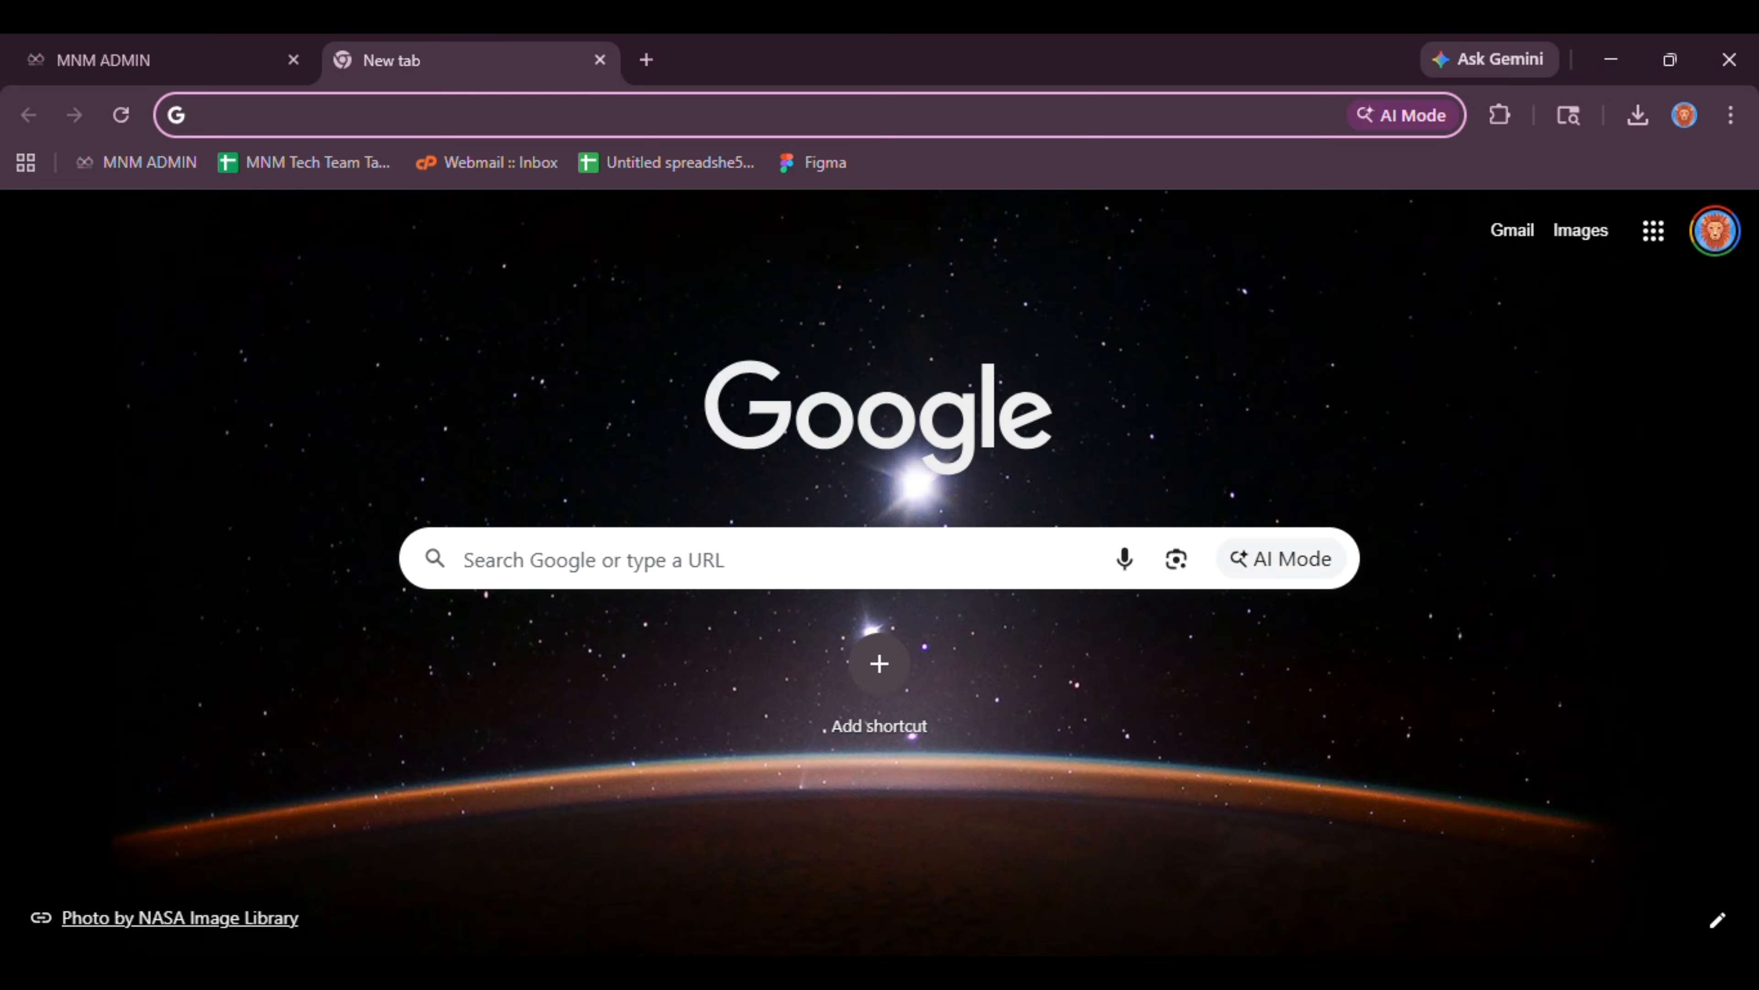
{"action": "left_click", "coordinate": [582, 979]}
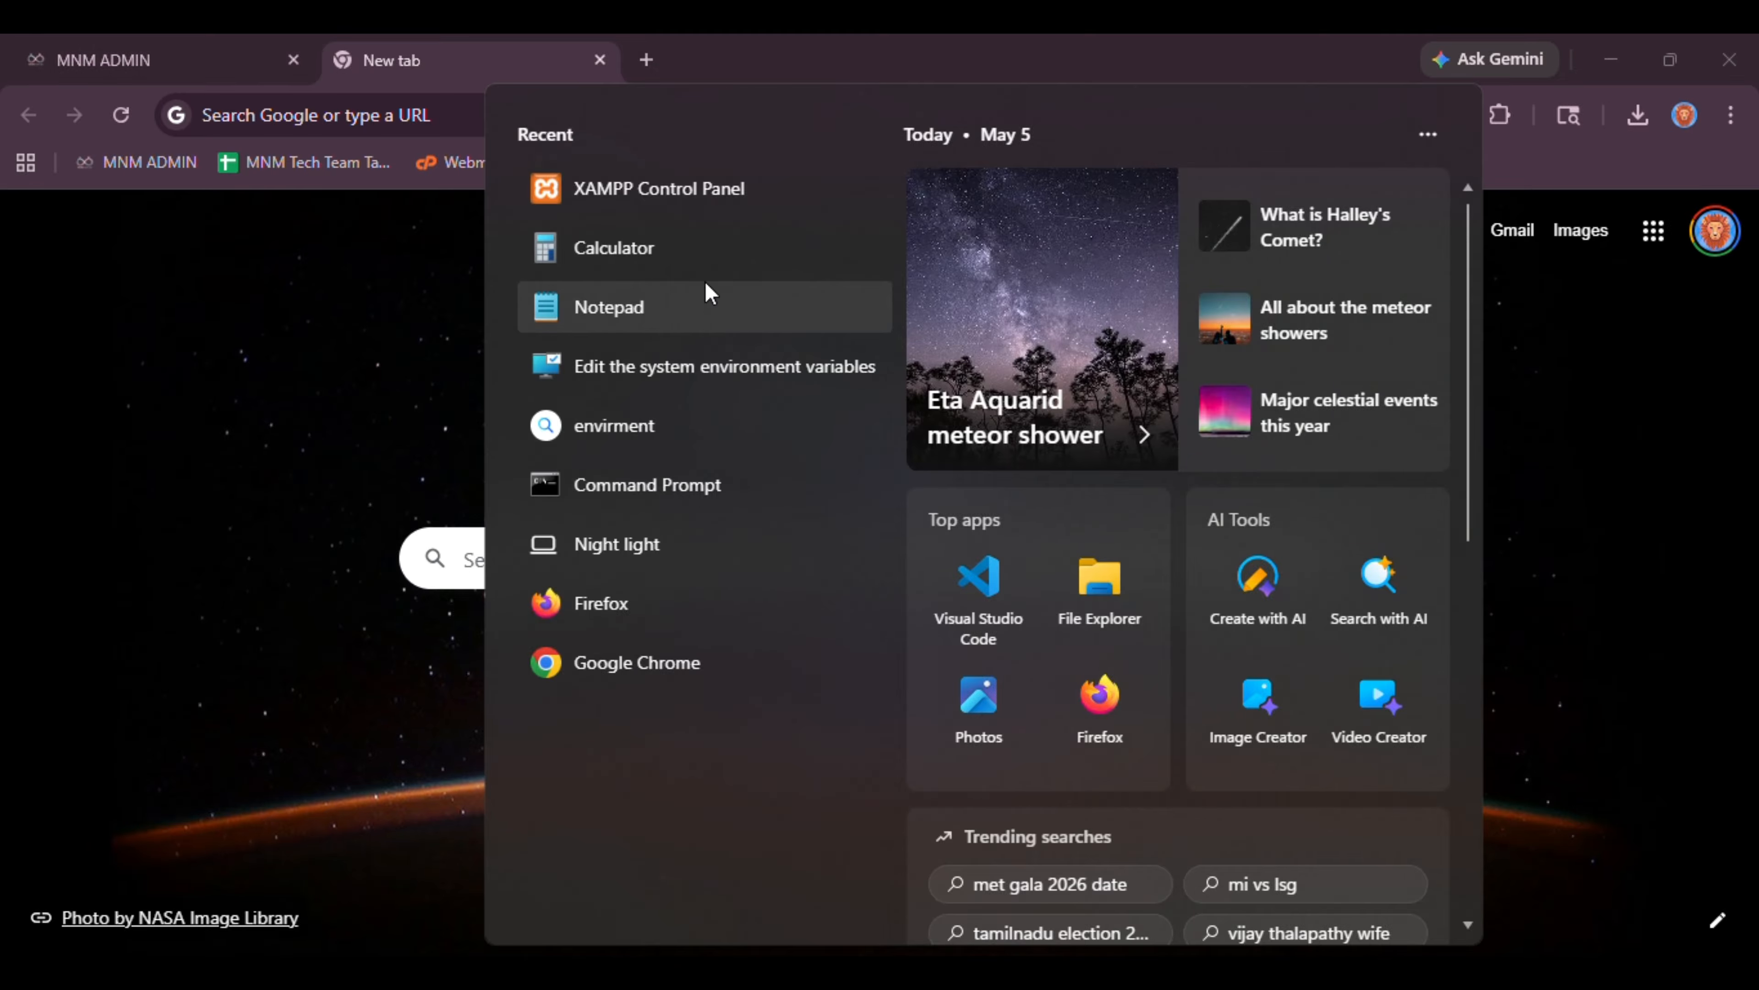
Launch XAMPP Control Panel and start the Apache and MySQL servers
{"action": "left_click", "coordinate": [666, 194]}
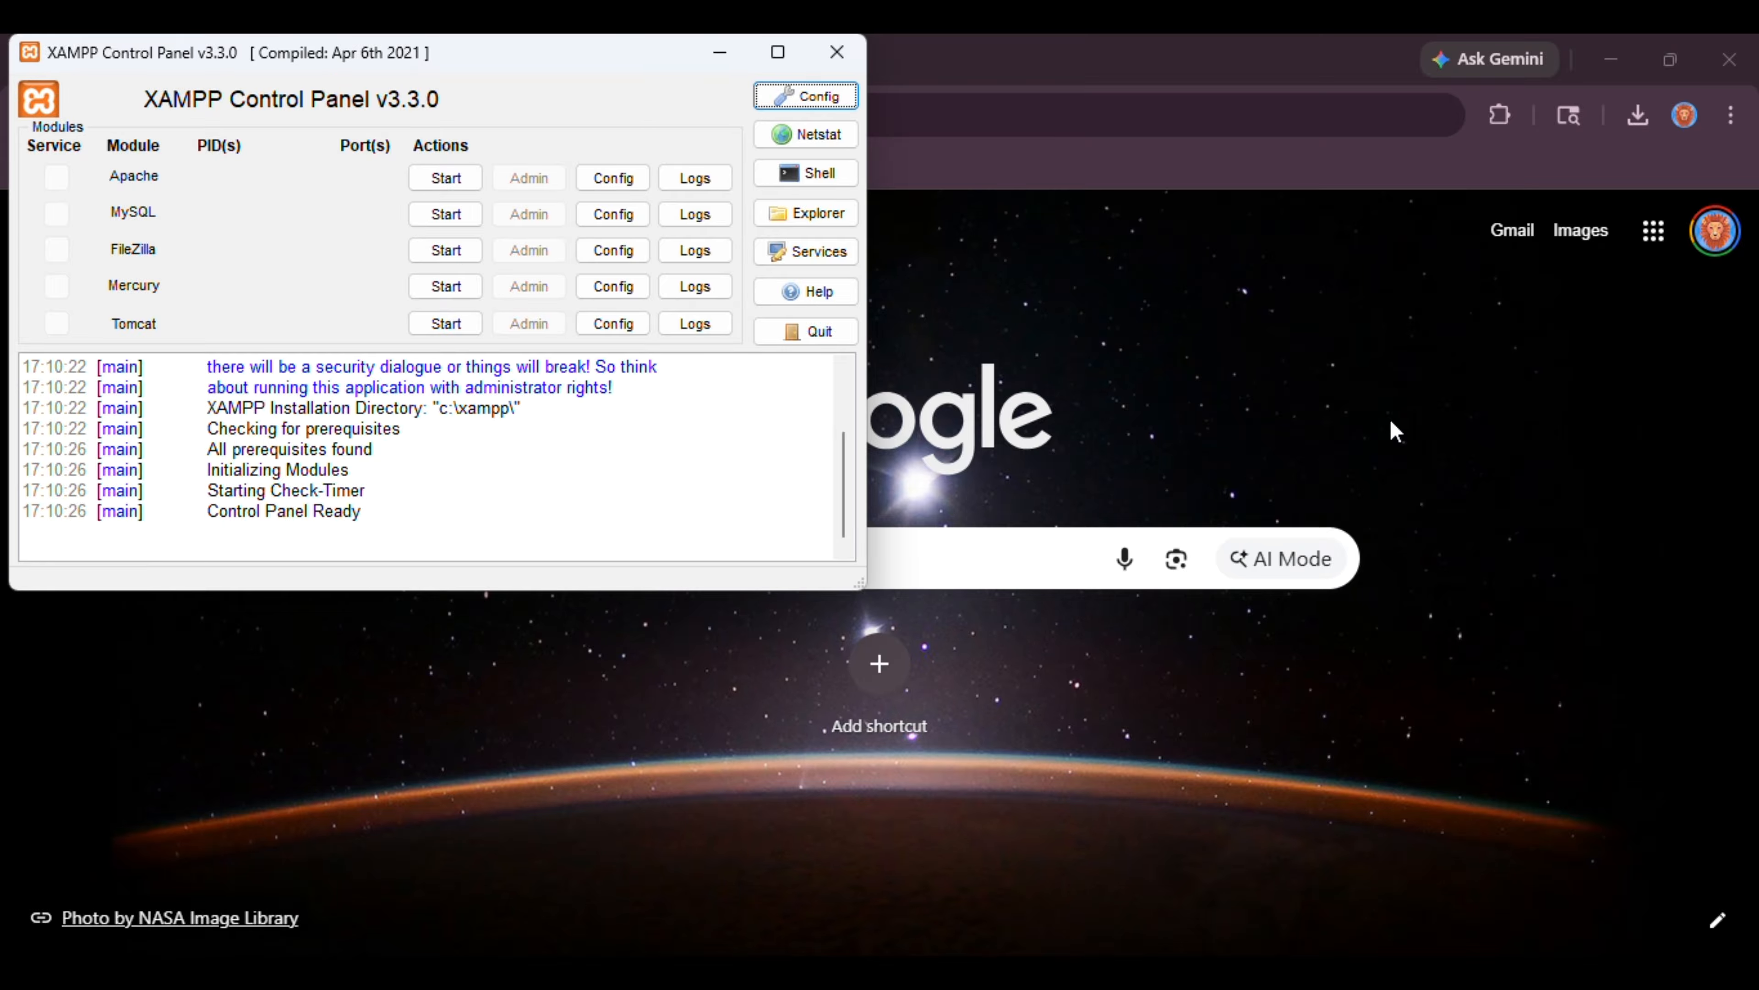
{"action": "left_click", "coordinate": [446, 177]}
{"action": "left_click", "coordinate": [446, 214]}
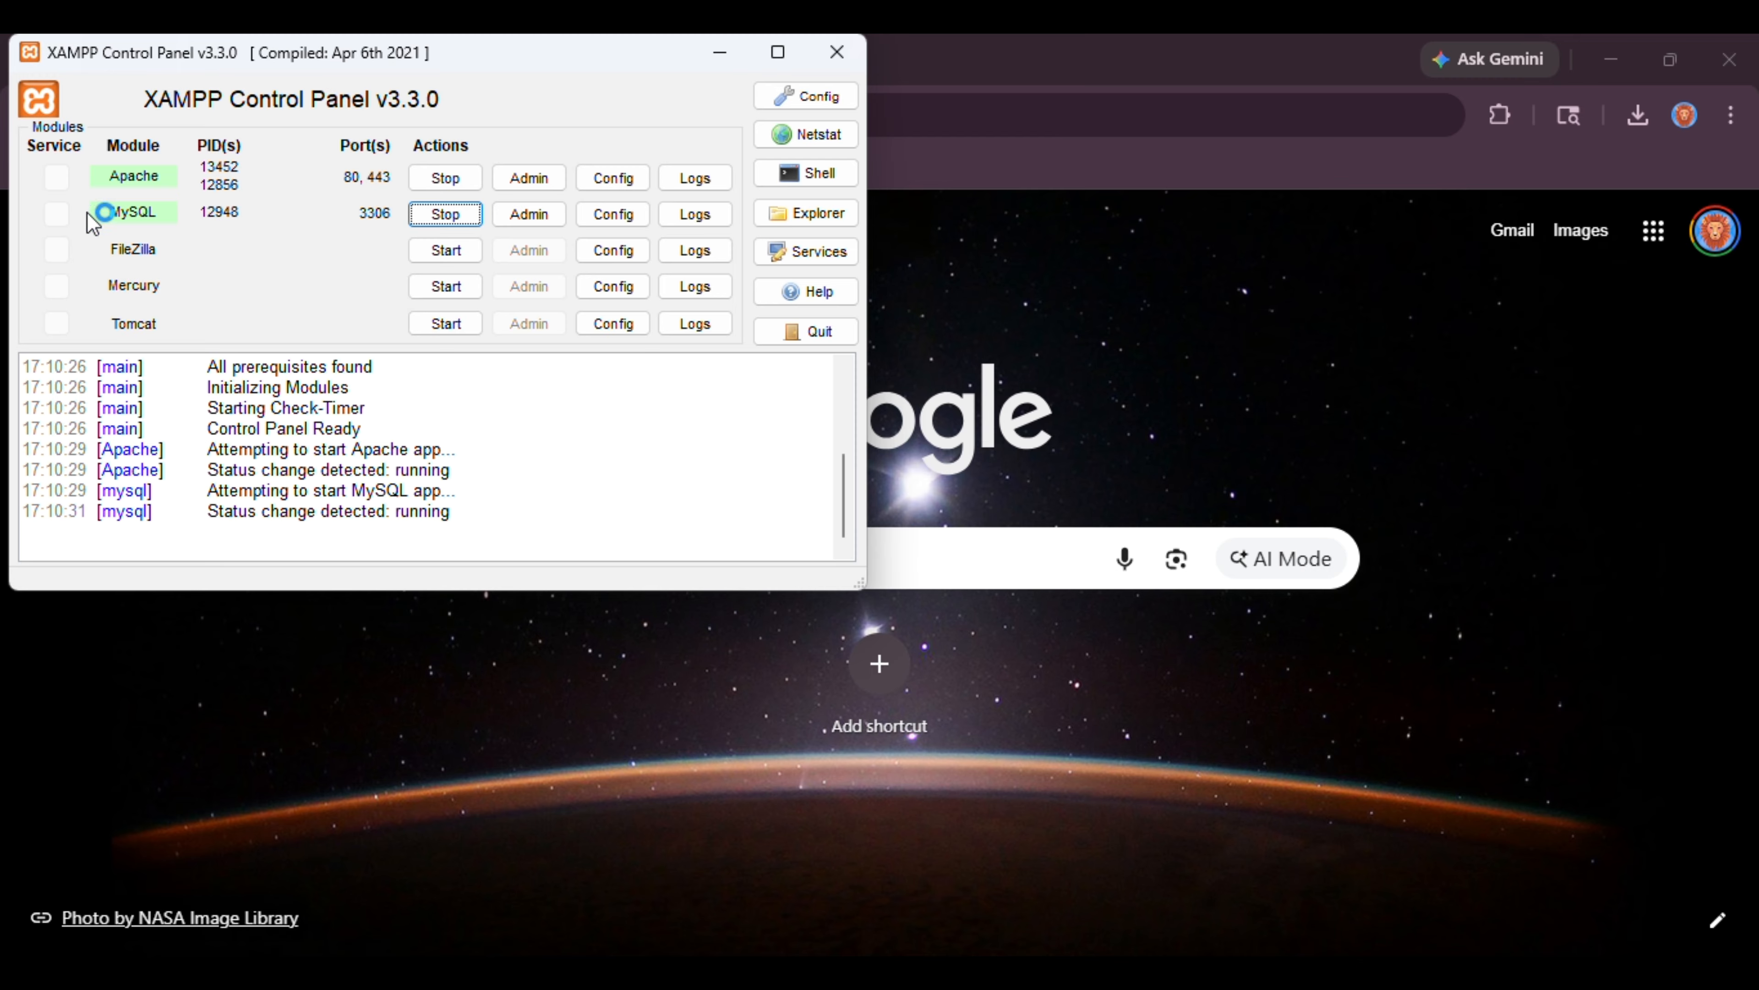
{"action": "left_click_drag", "start_coordinate": [584, 50], "coordinate": [926, 334]}
{"action": "left_click", "coordinate": [1053, 971]}
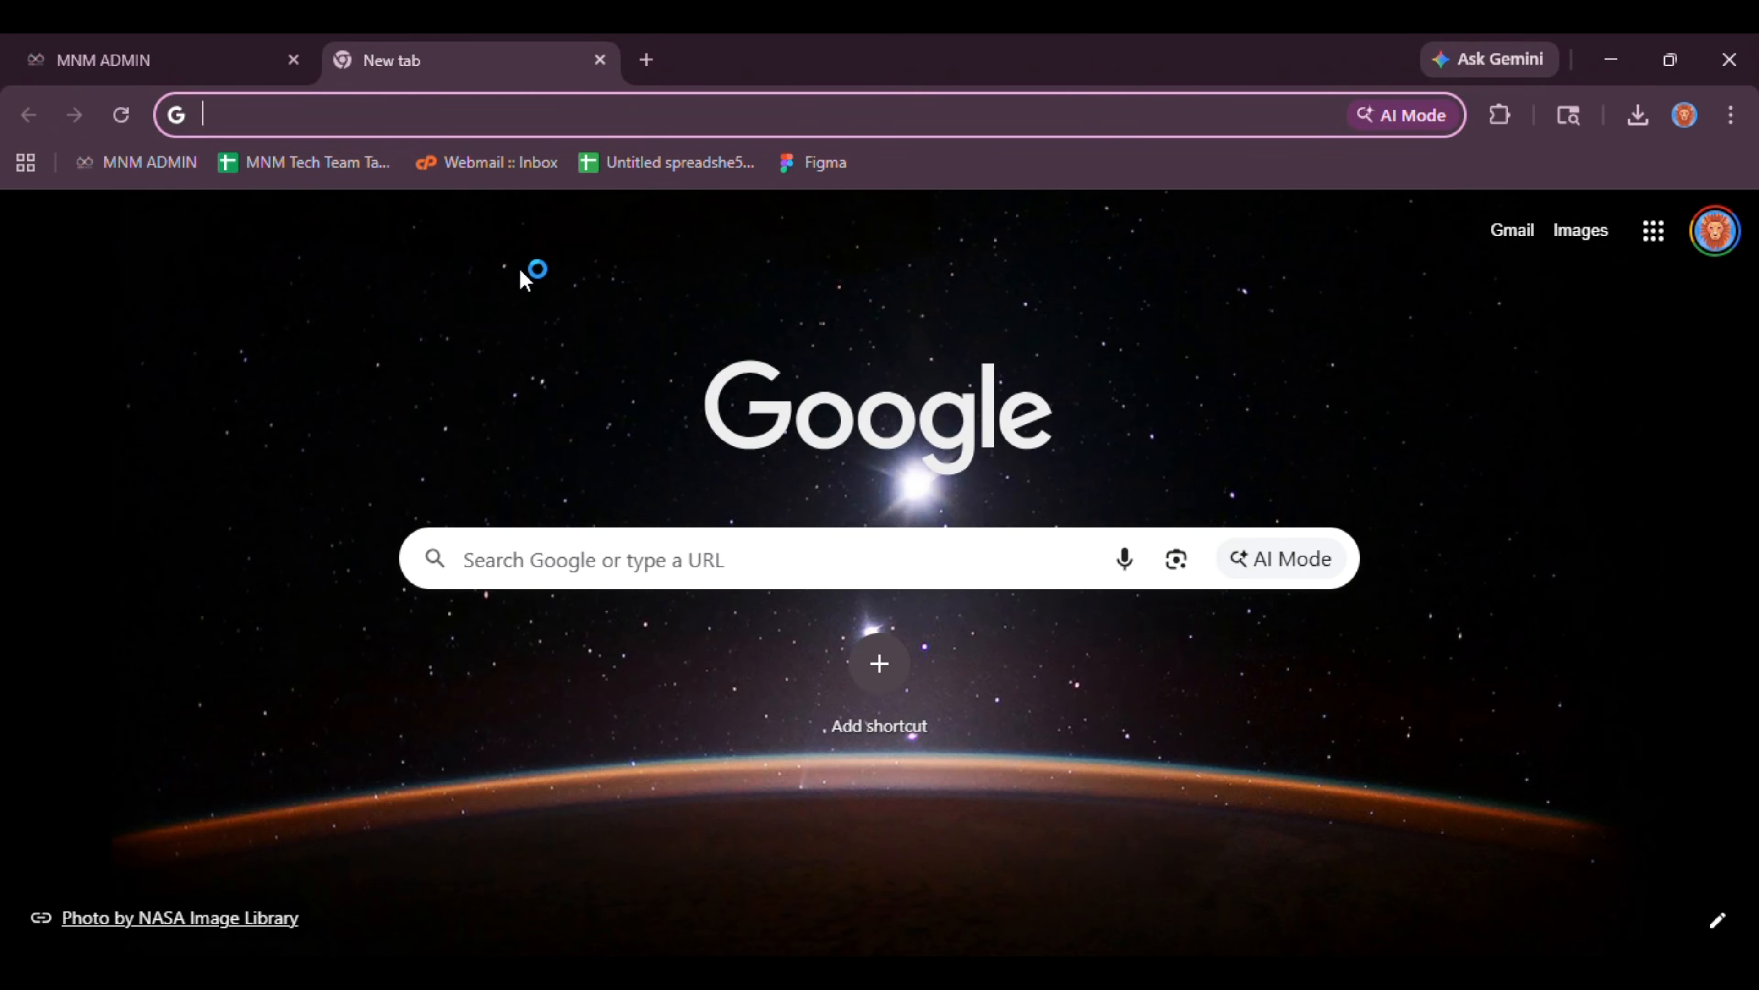
Load local phpMyAdmin at localhost and open the Export page for registrationdb, minimizing XAMPP
{"action": "left_click", "coordinate": [318, 115]}
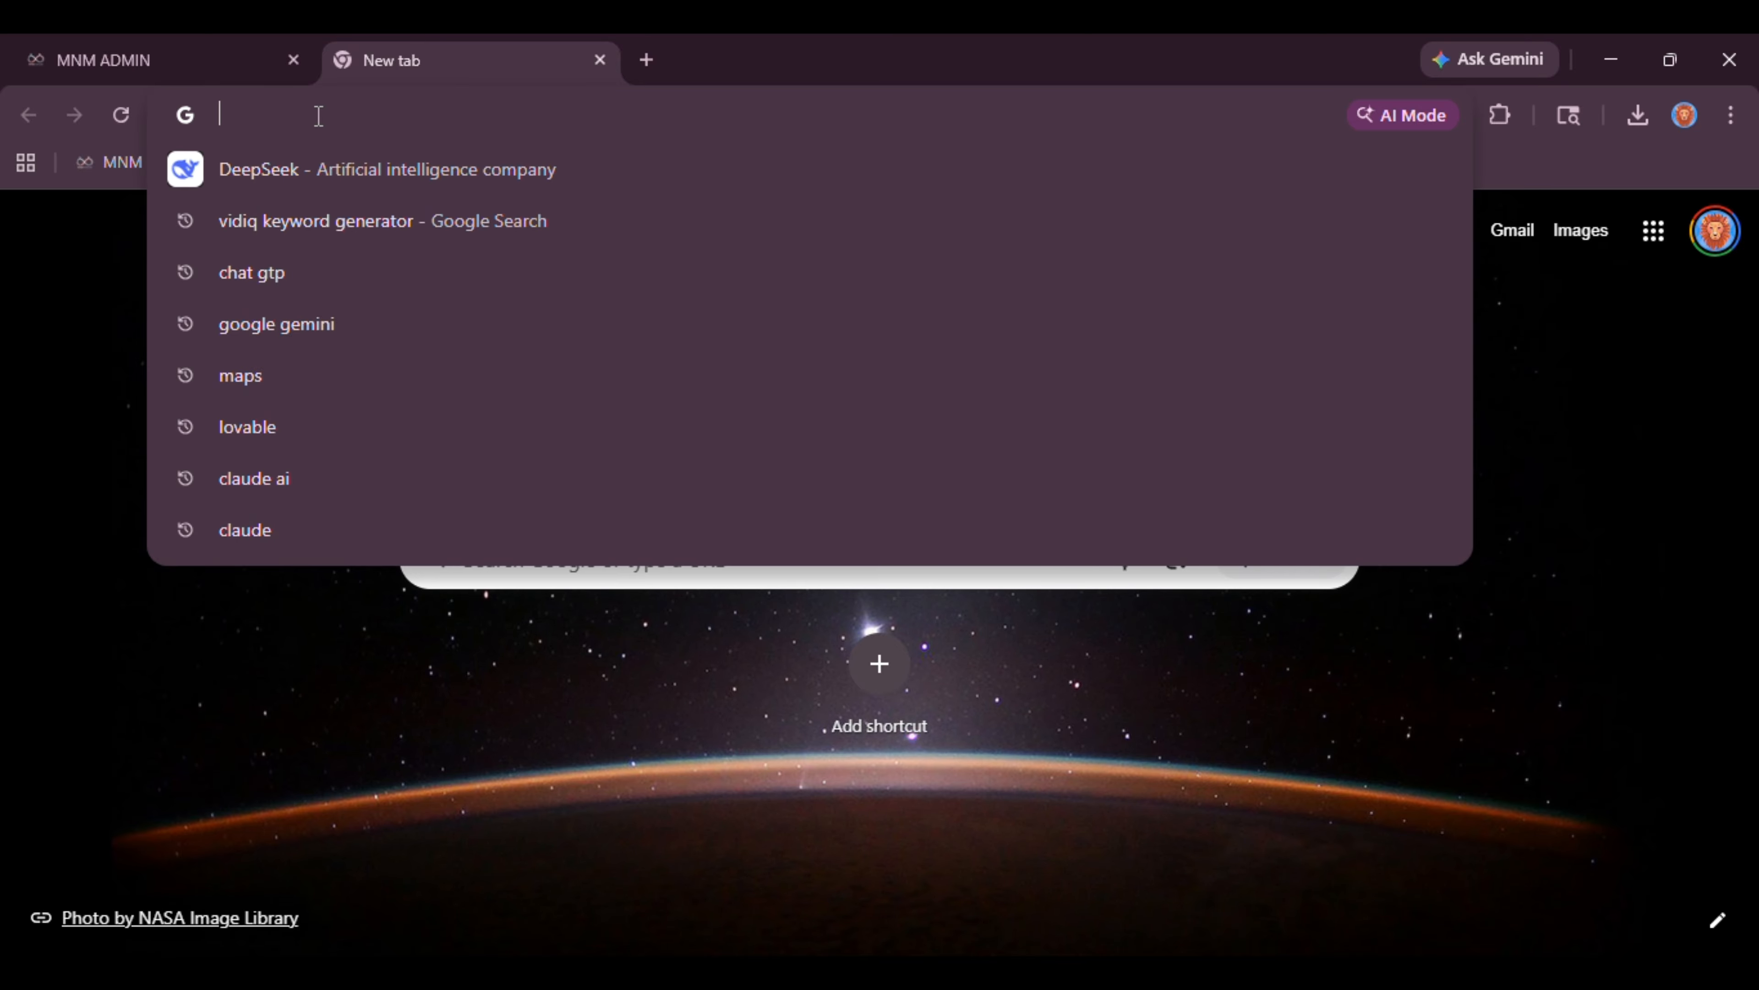
{"action": "type", "text": "localhost/phpmyadmin"}
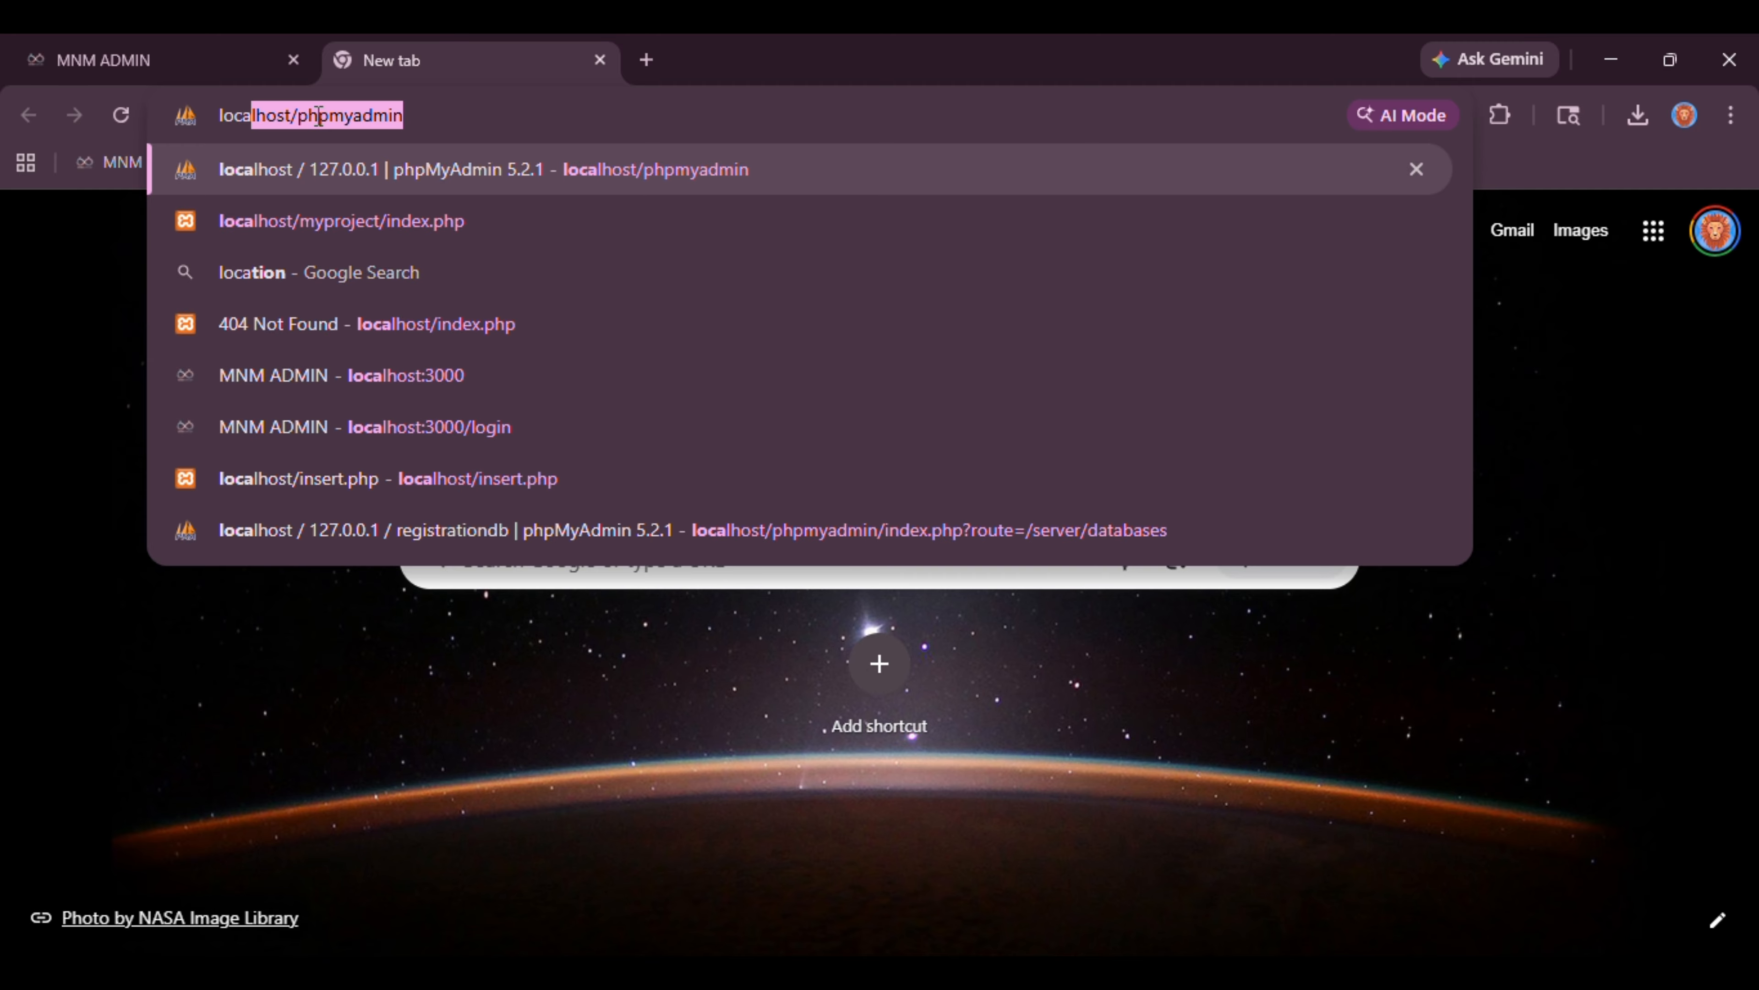
{"action": "key", "text": "Return"}
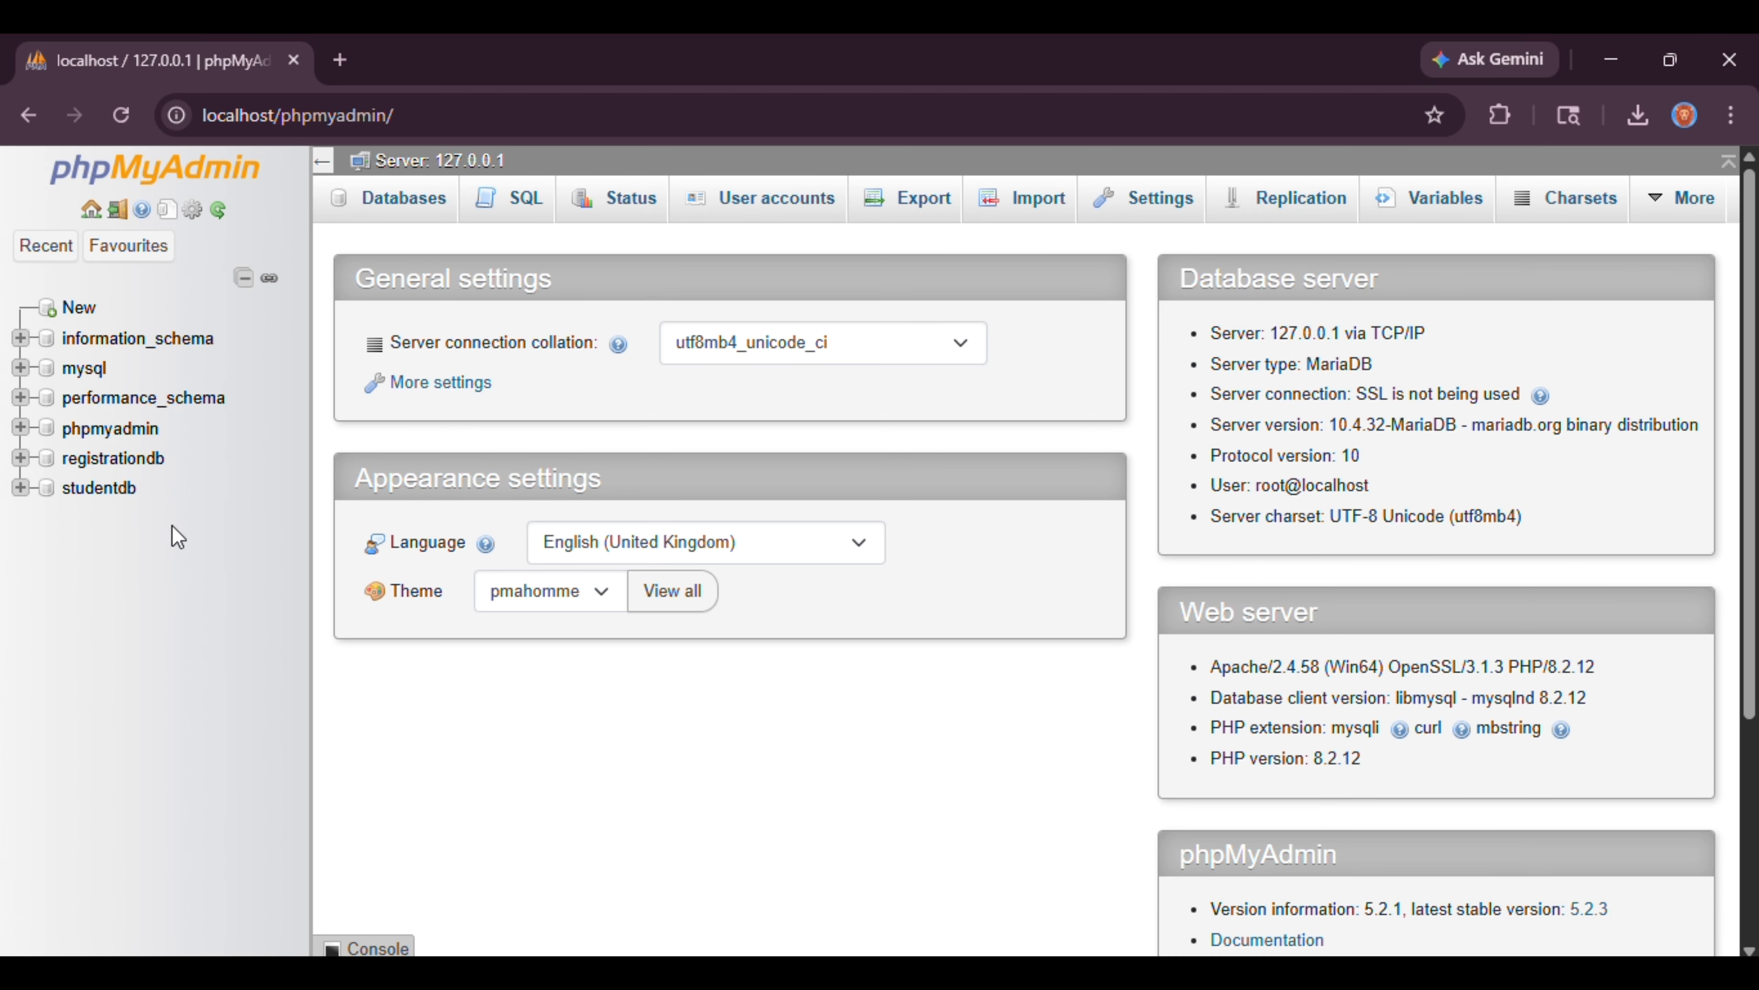
{"action": "left_click", "coordinate": [118, 461]}
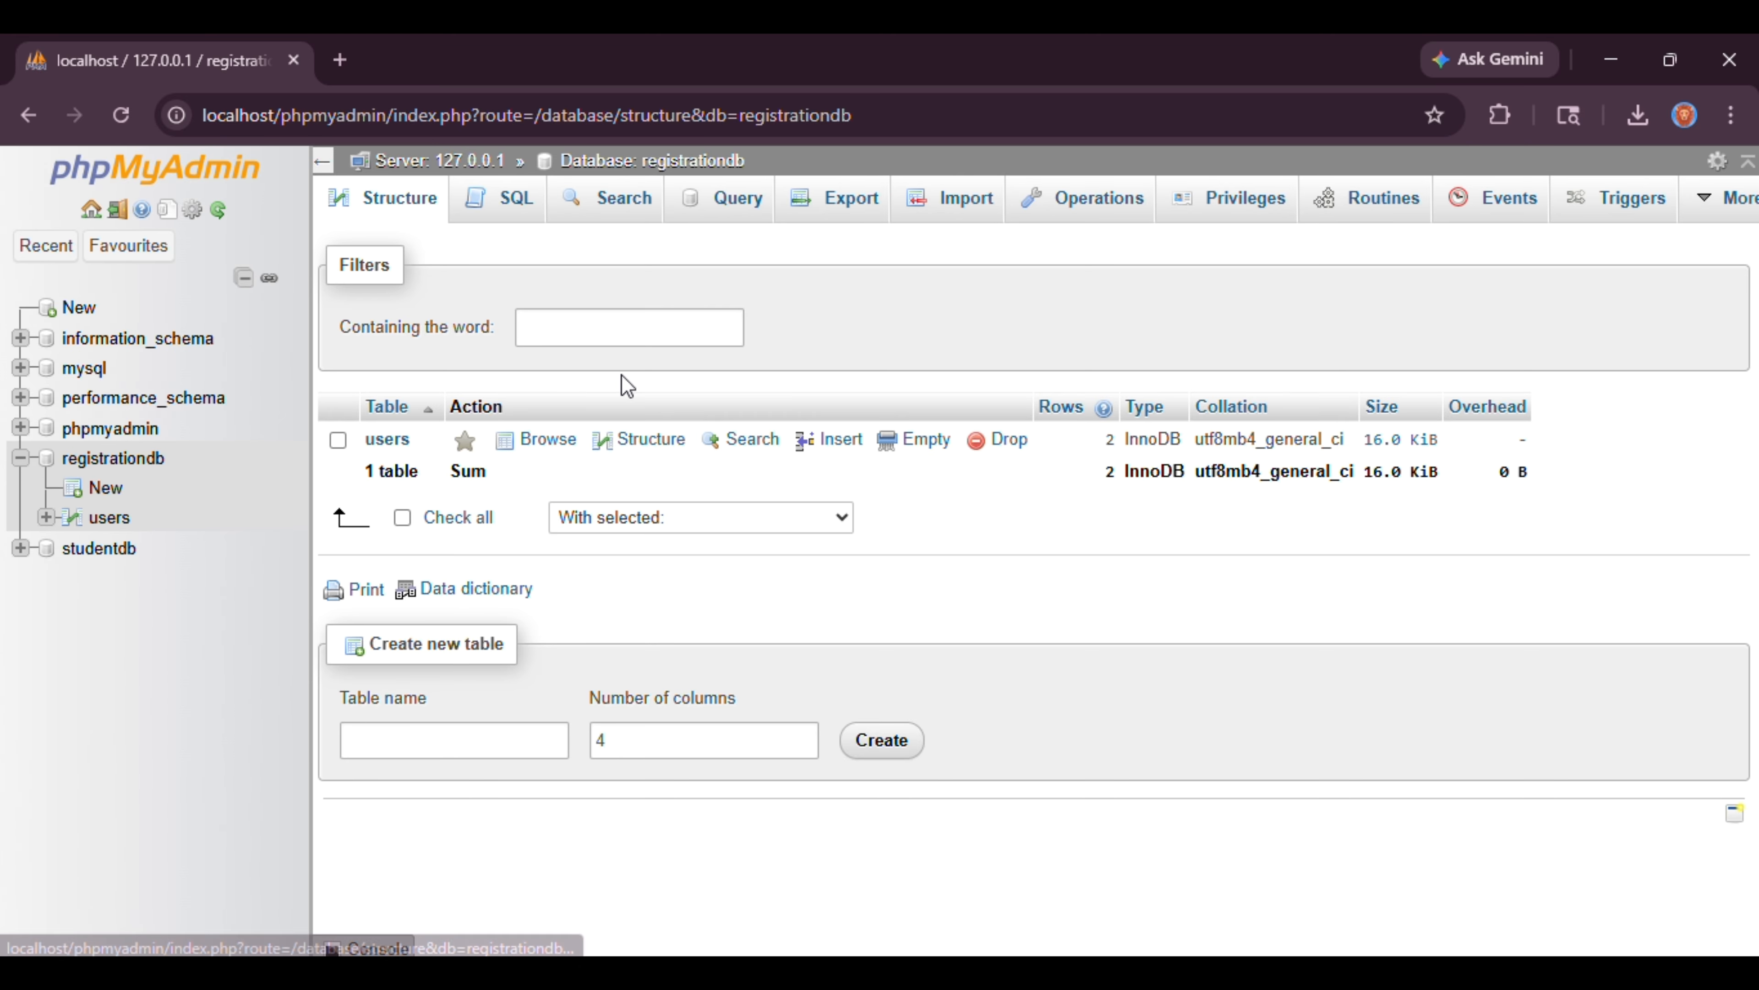
{"action": "left_click", "coordinate": [837, 208]}
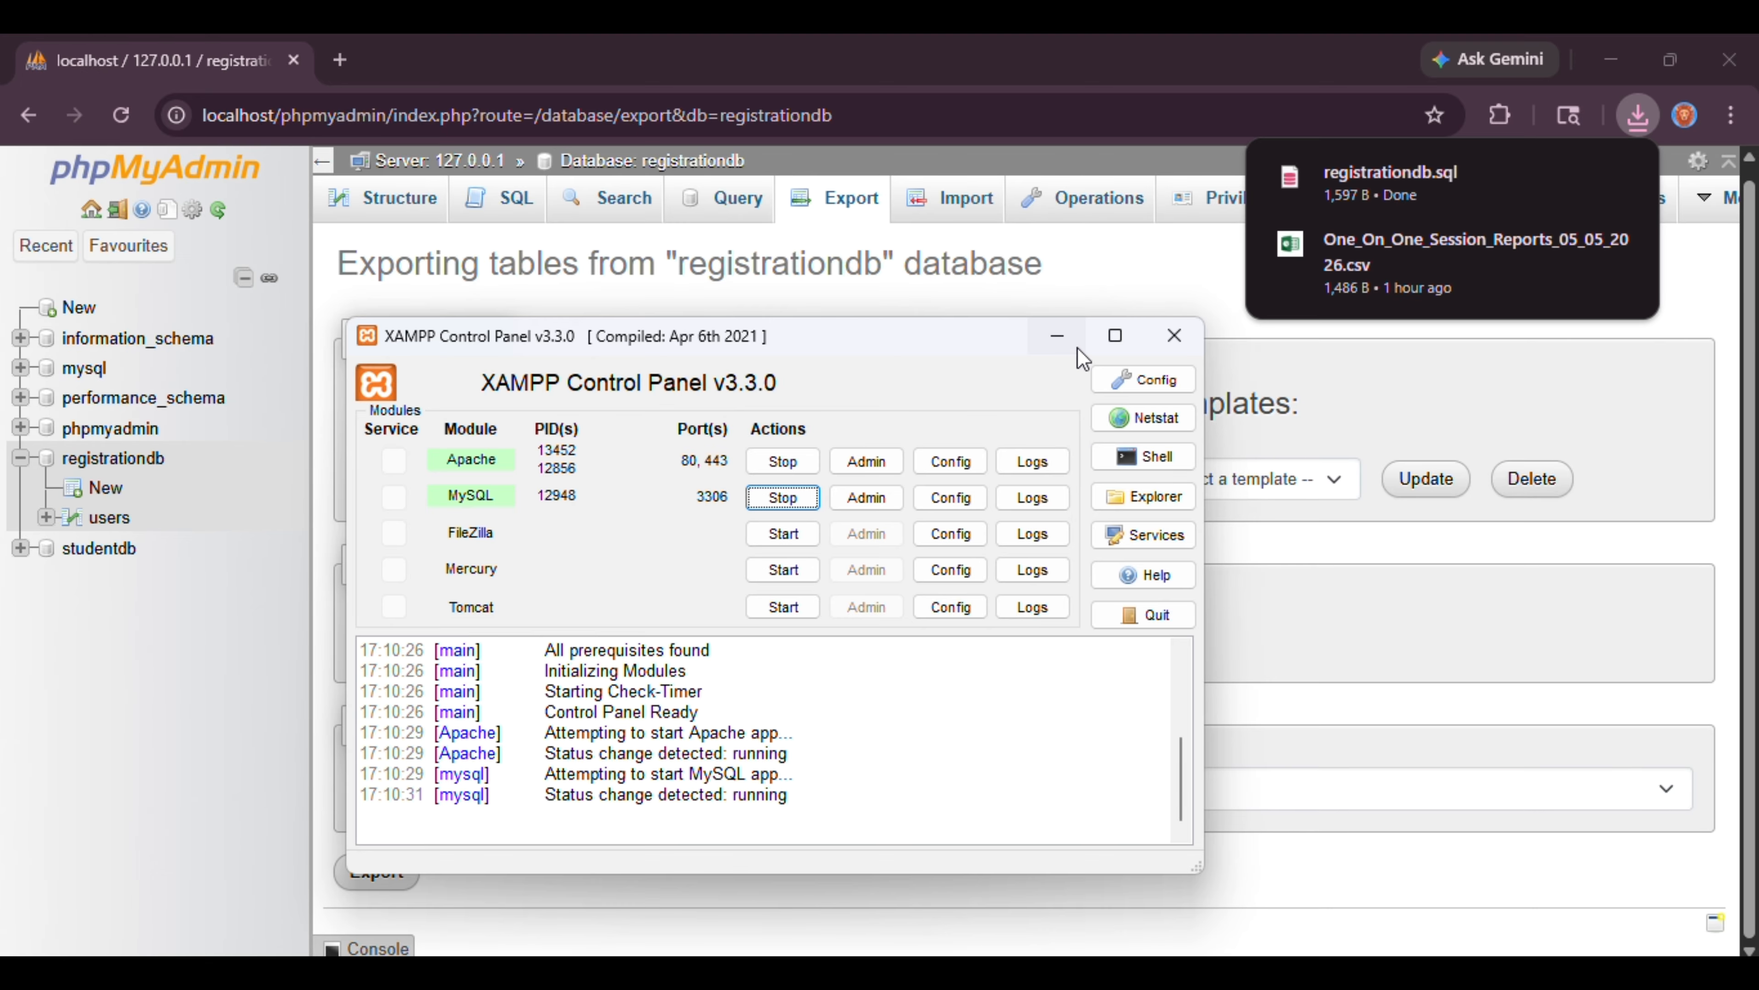
{"action": "left_click", "coordinate": [1077, 346]}
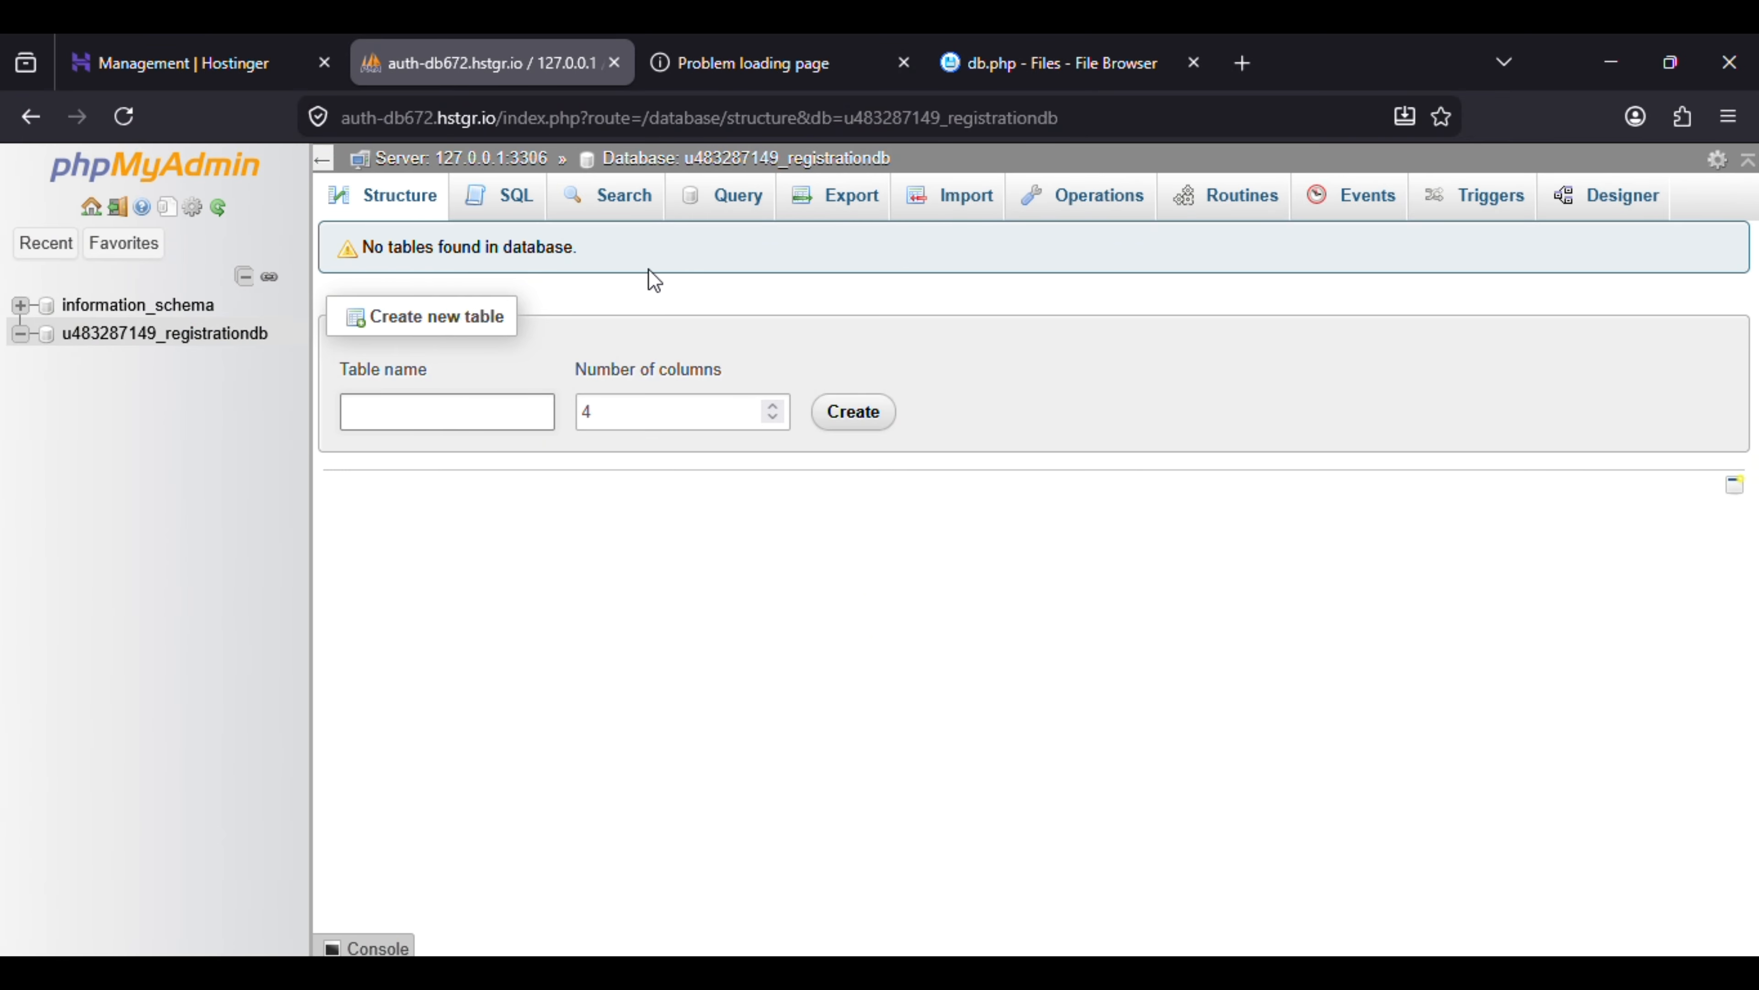
Import registrationdb.sql from the Downloads folder into the hosted registration database
{"action": "left_click", "coordinate": [955, 201]}
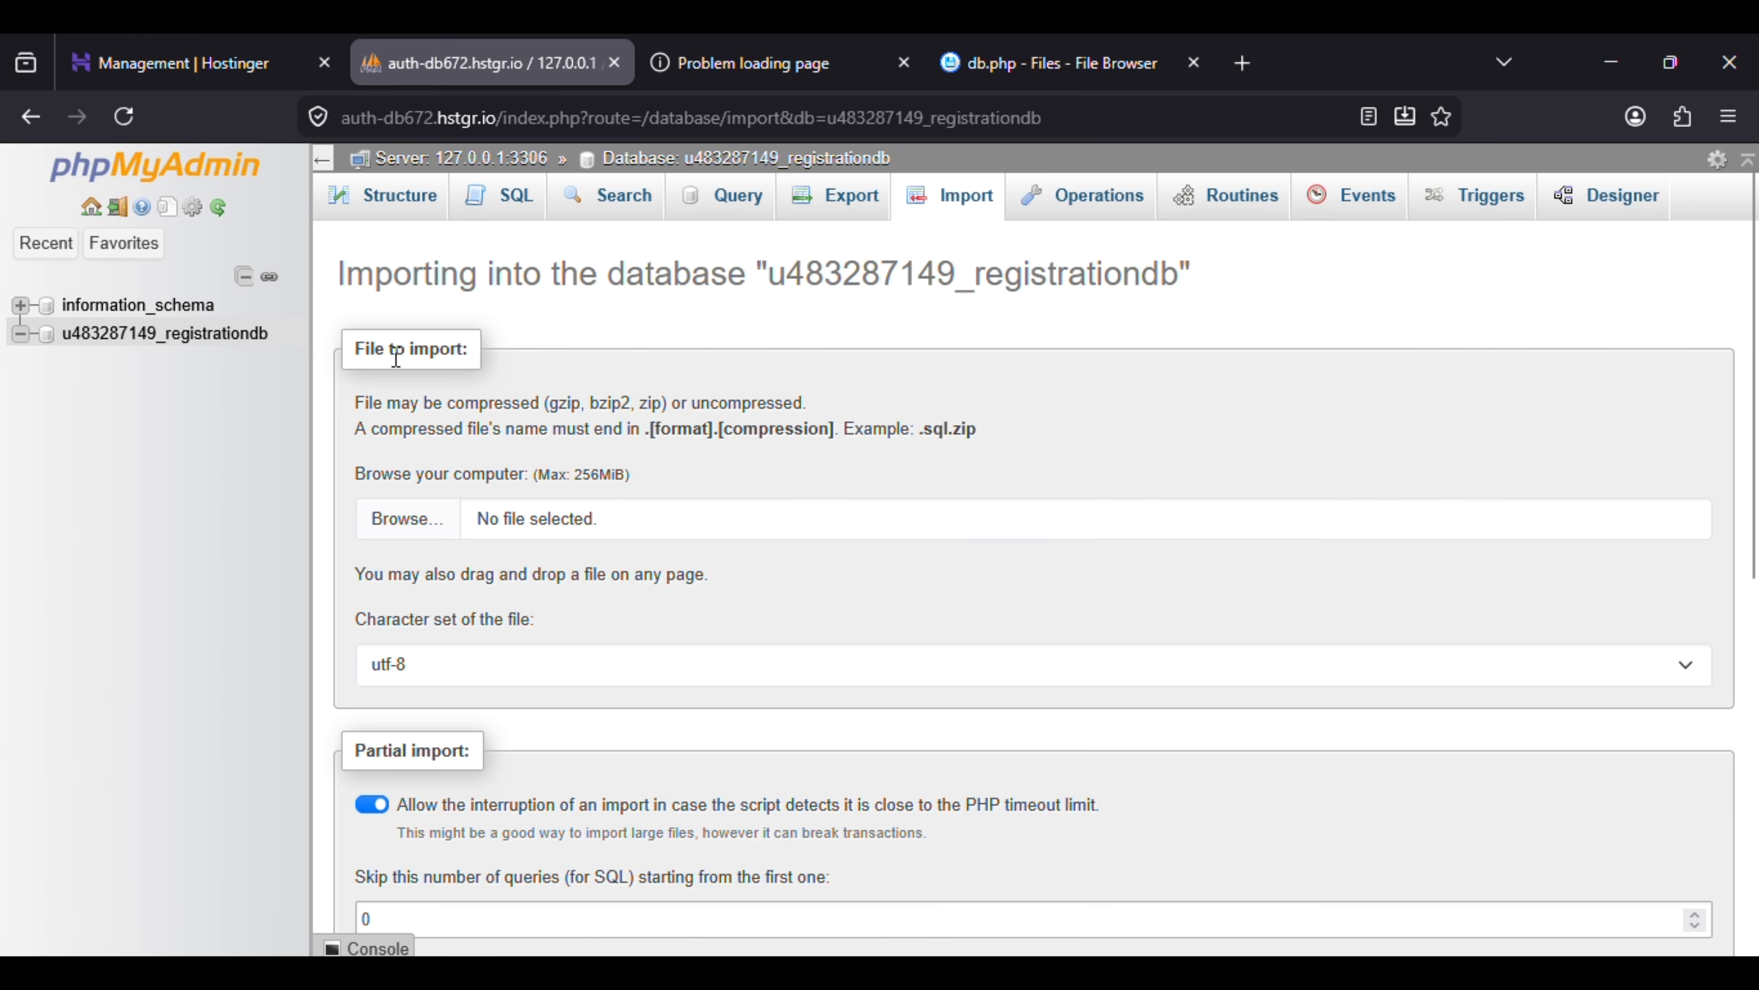
{"action": "left_click", "coordinate": [401, 520]}
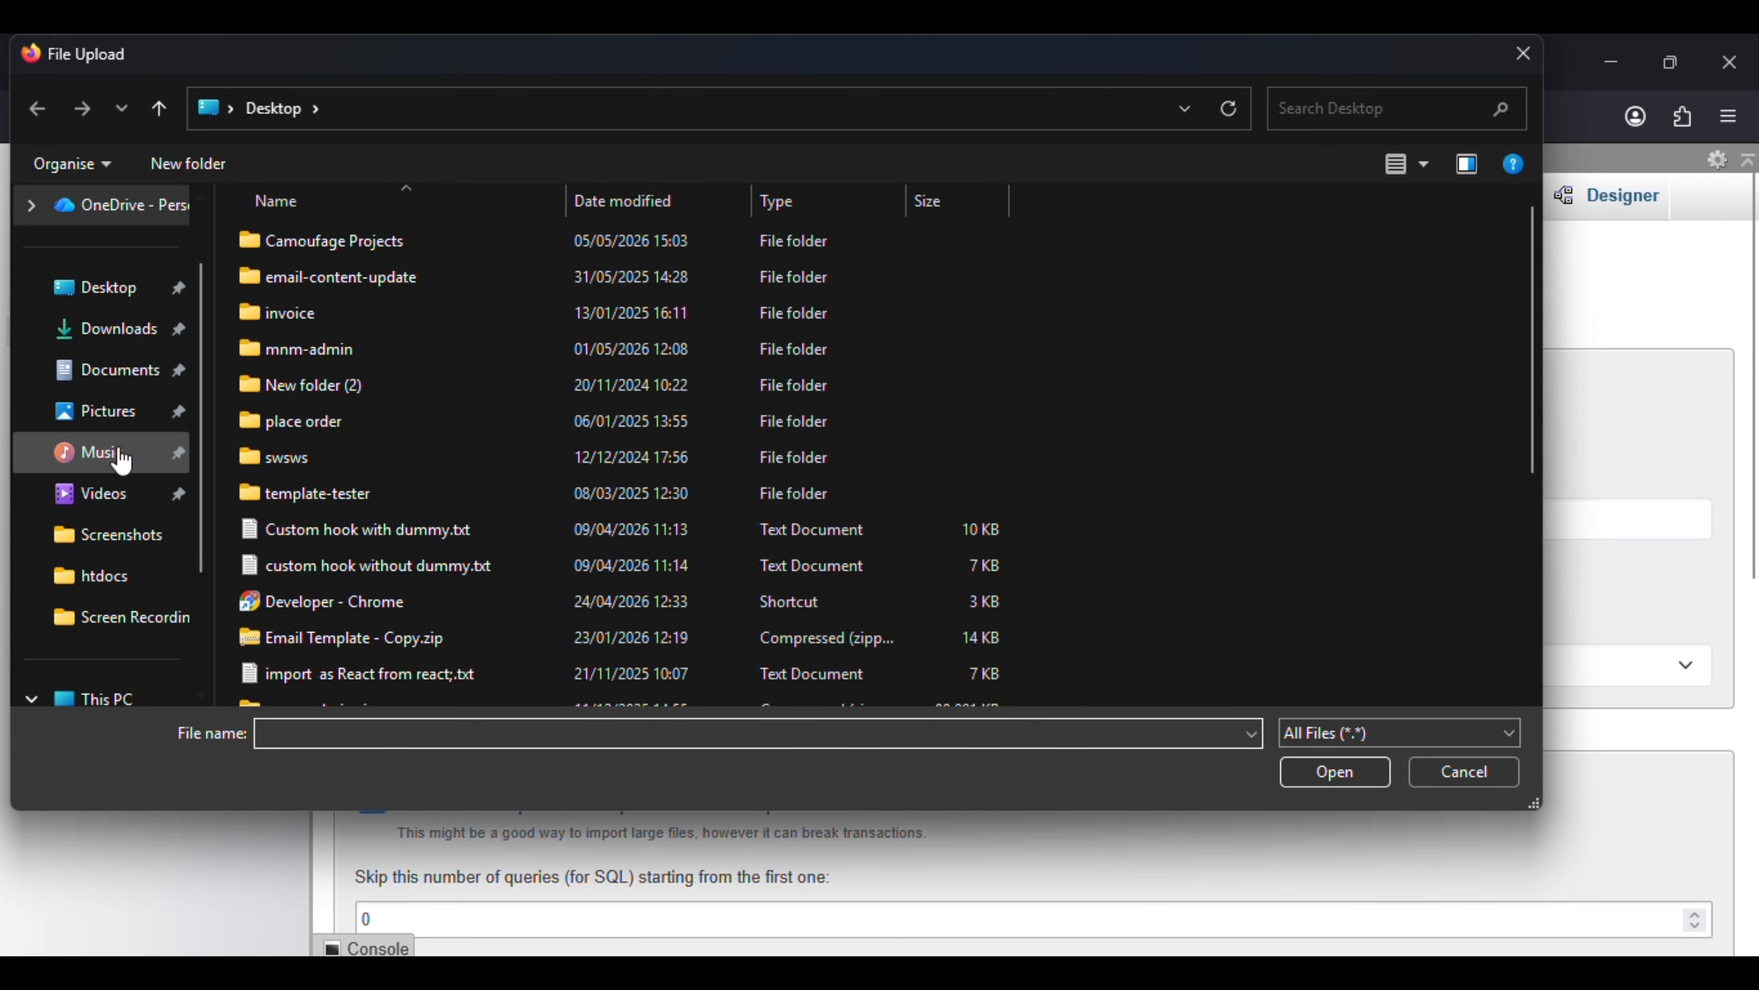
{"action": "left_click", "coordinate": [118, 369]}
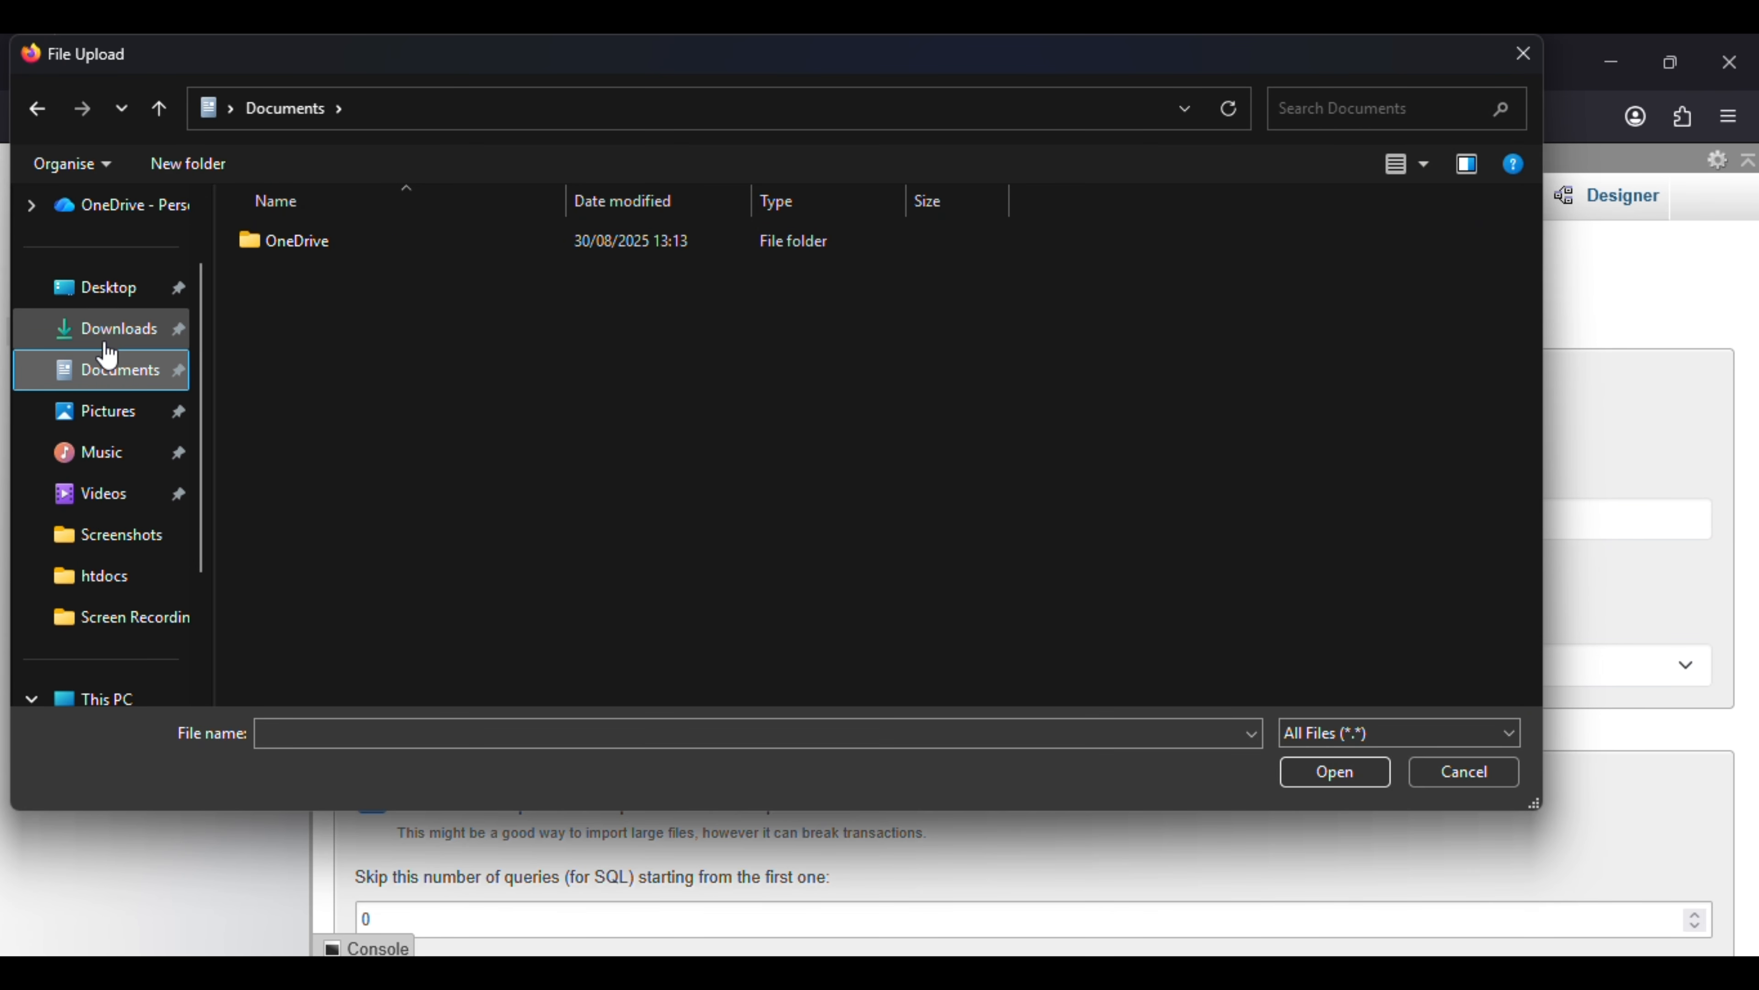
{"action": "left_click", "coordinate": [114, 330]}
{"action": "left_click", "coordinate": [310, 273]}
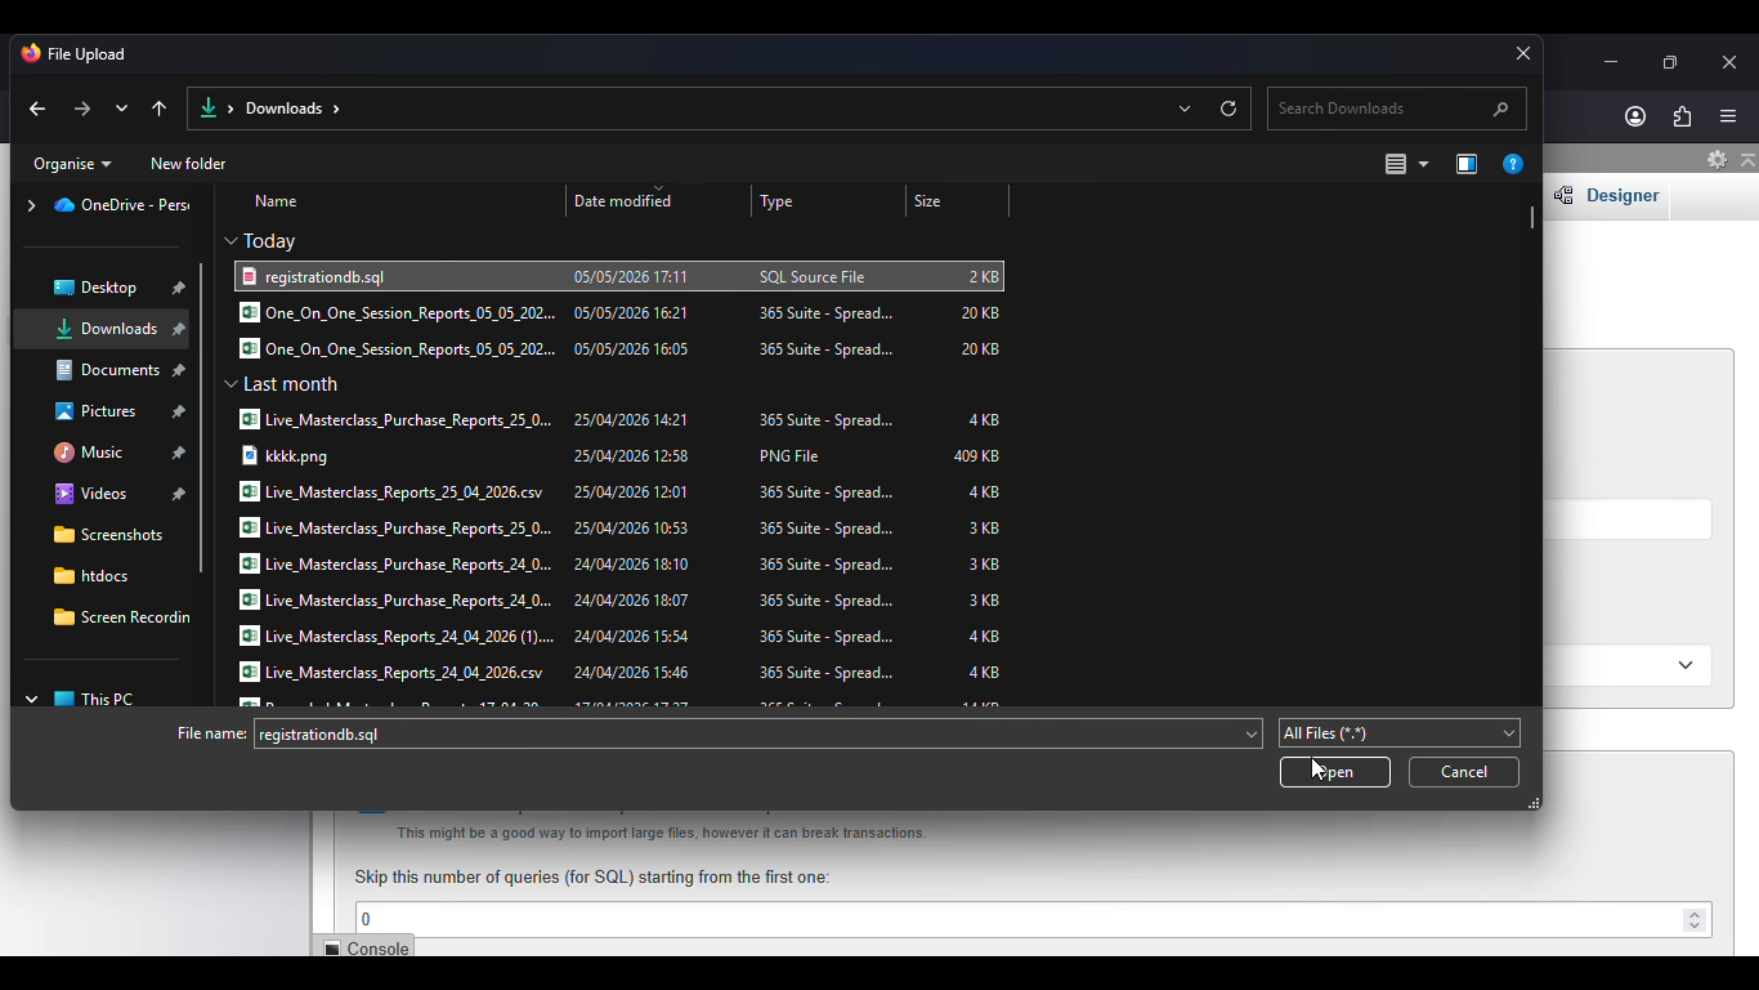
{"action": "left_click", "coordinate": [1326, 769]}
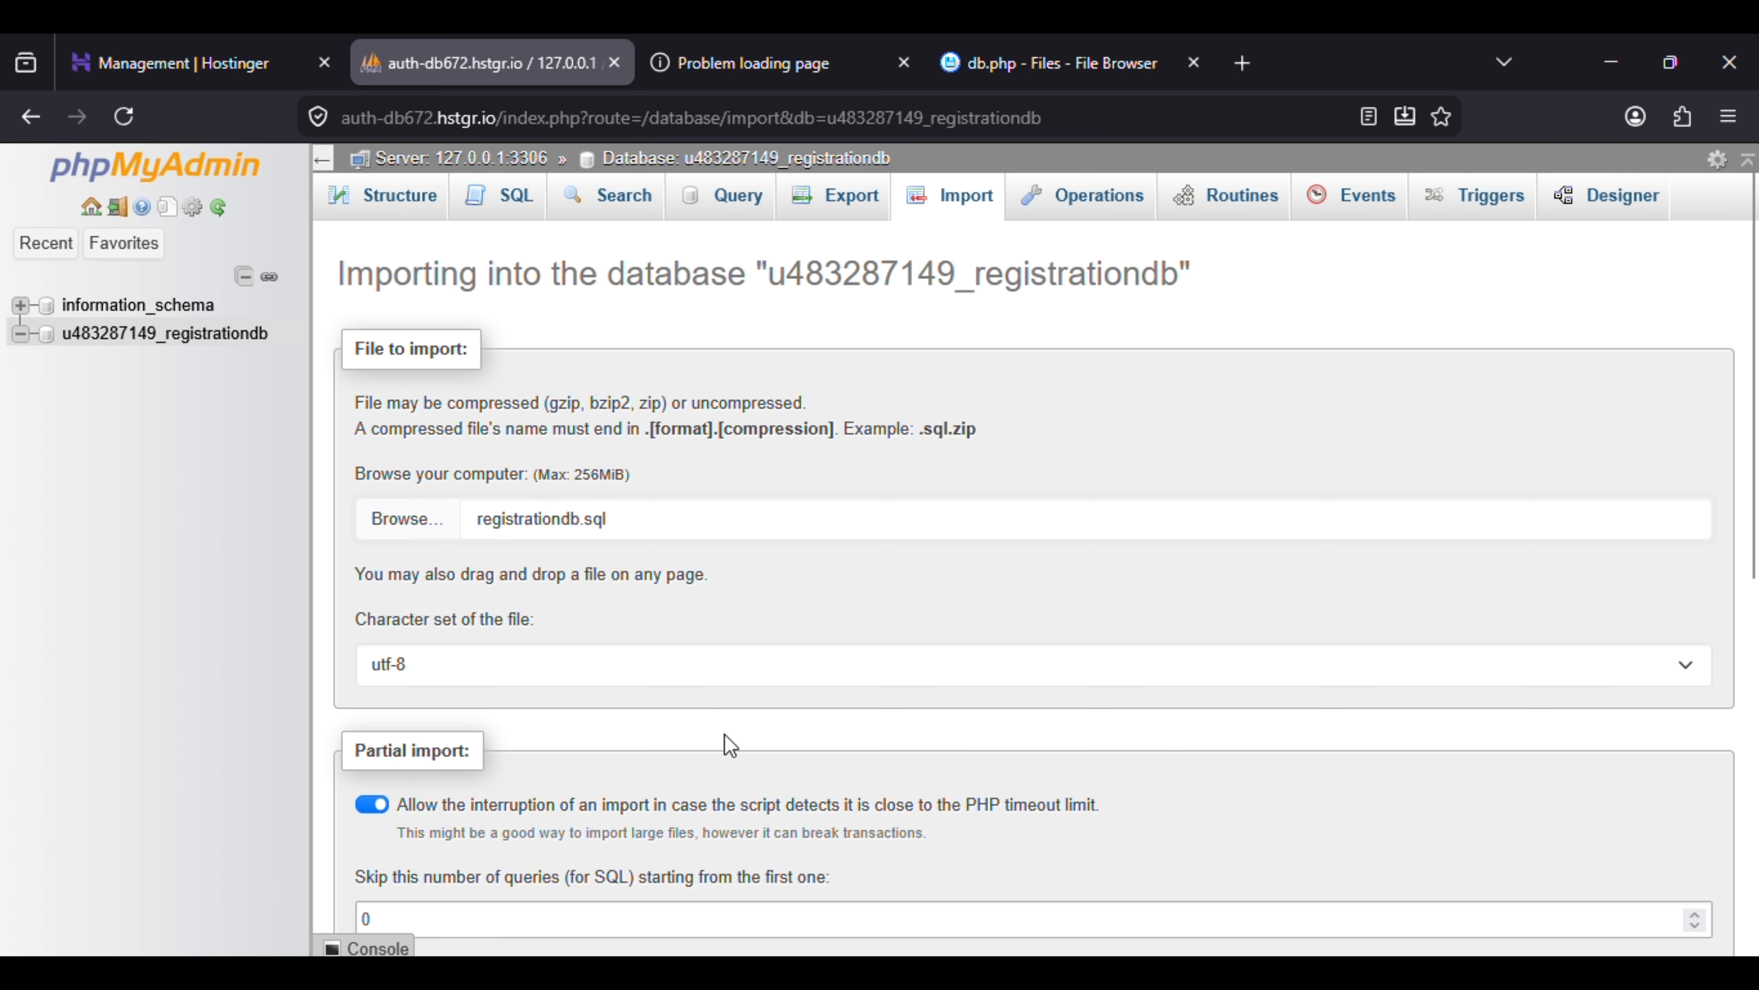
{"action": "scroll", "coordinate": [666, 705], "scroll_direction": "down", "scroll_amount": 1}
{"action": "scroll", "coordinate": [667, 704], "scroll_direction": "down", "scroll_amount": 8}
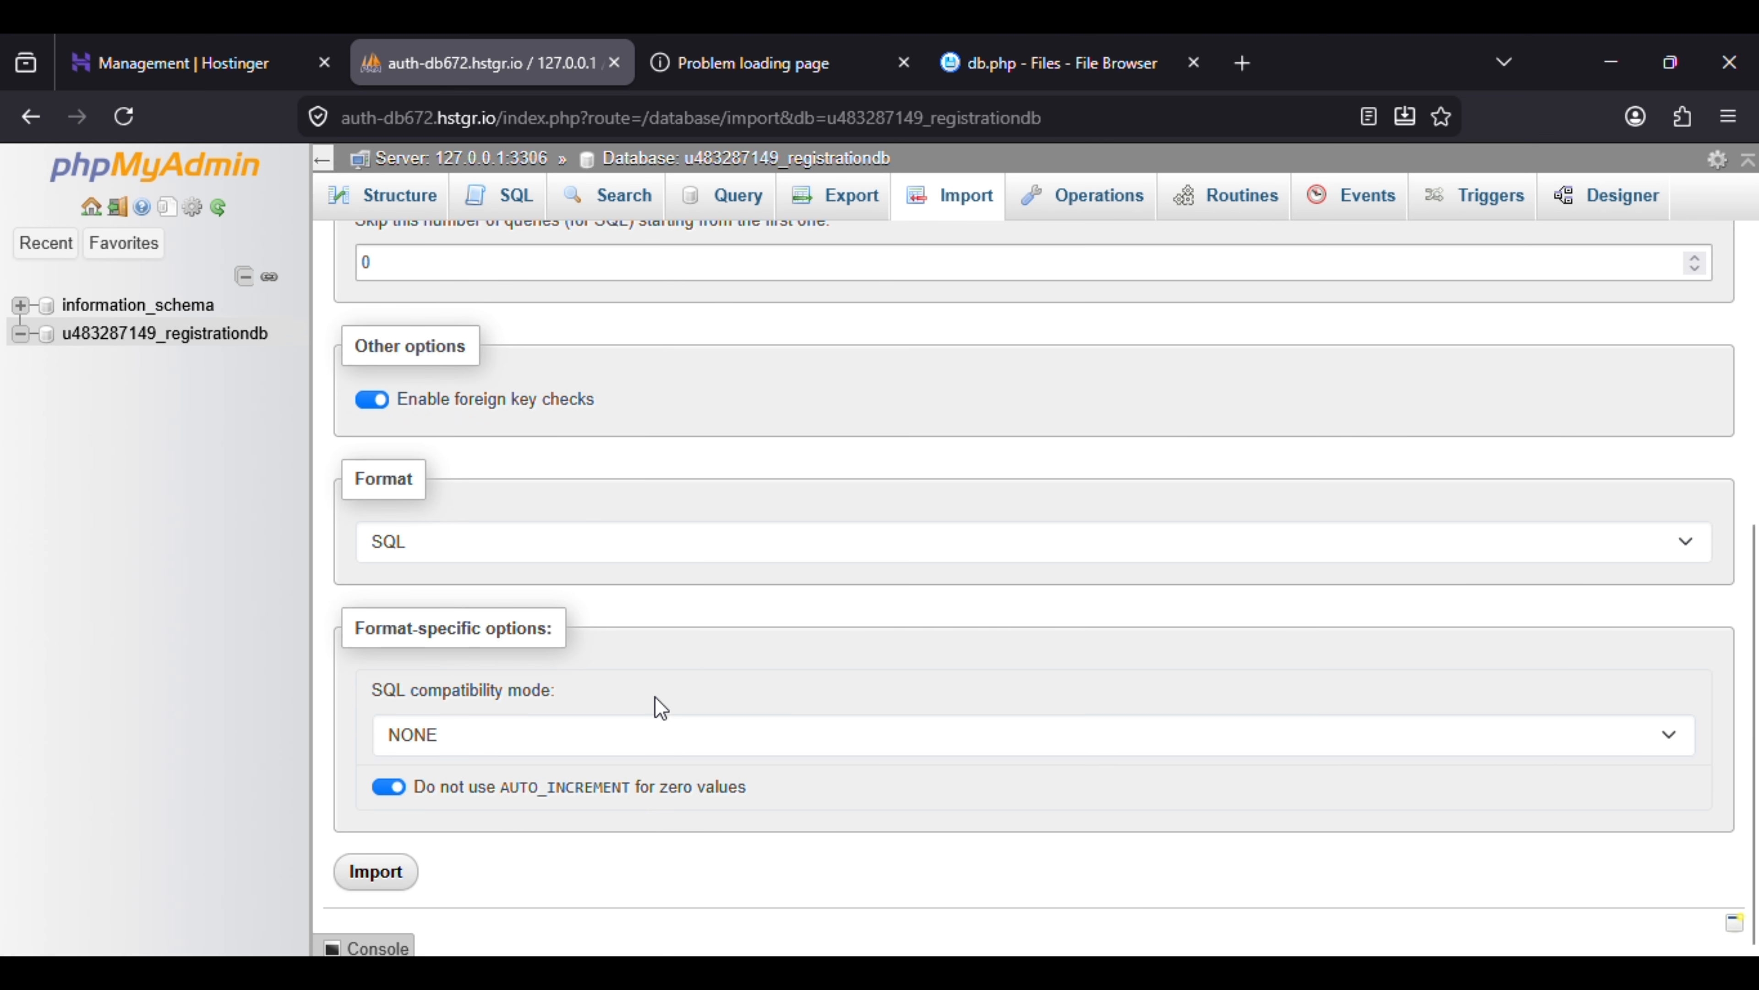
{"action": "left_click", "coordinate": [353, 878]}
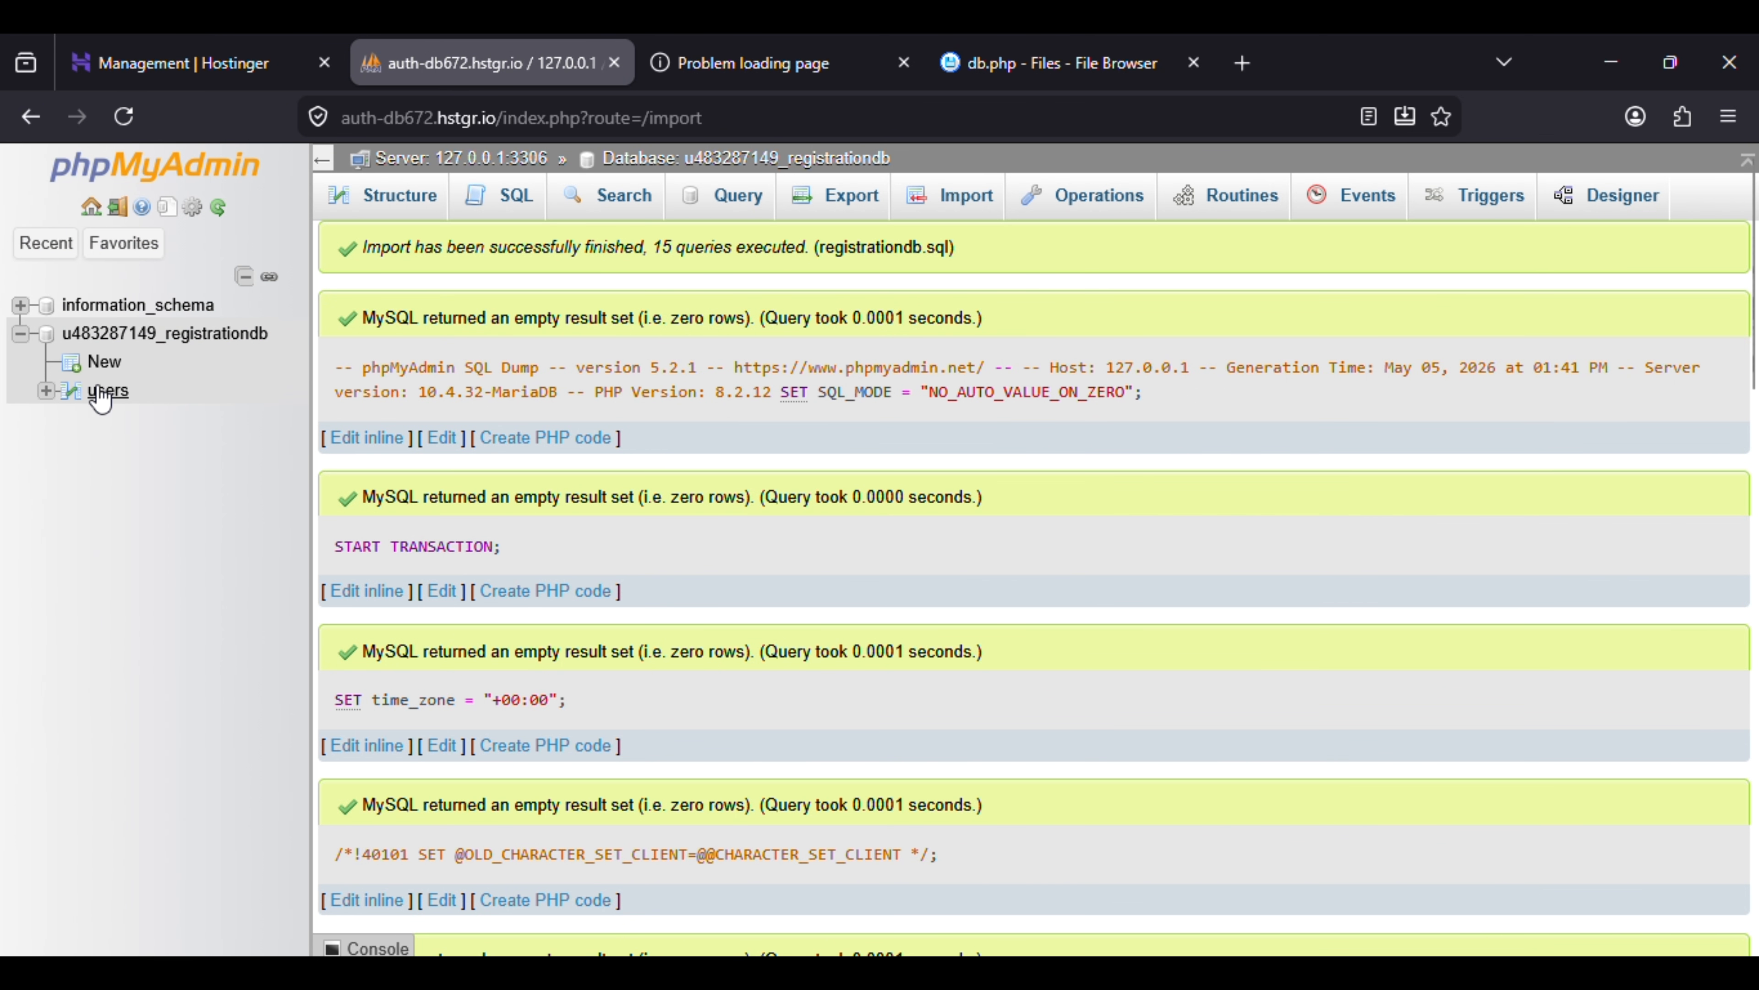
Browse the imported users table's two rows, then close the hosted phpMyAdmin tab
{"action": "left_click", "coordinate": [101, 395]}
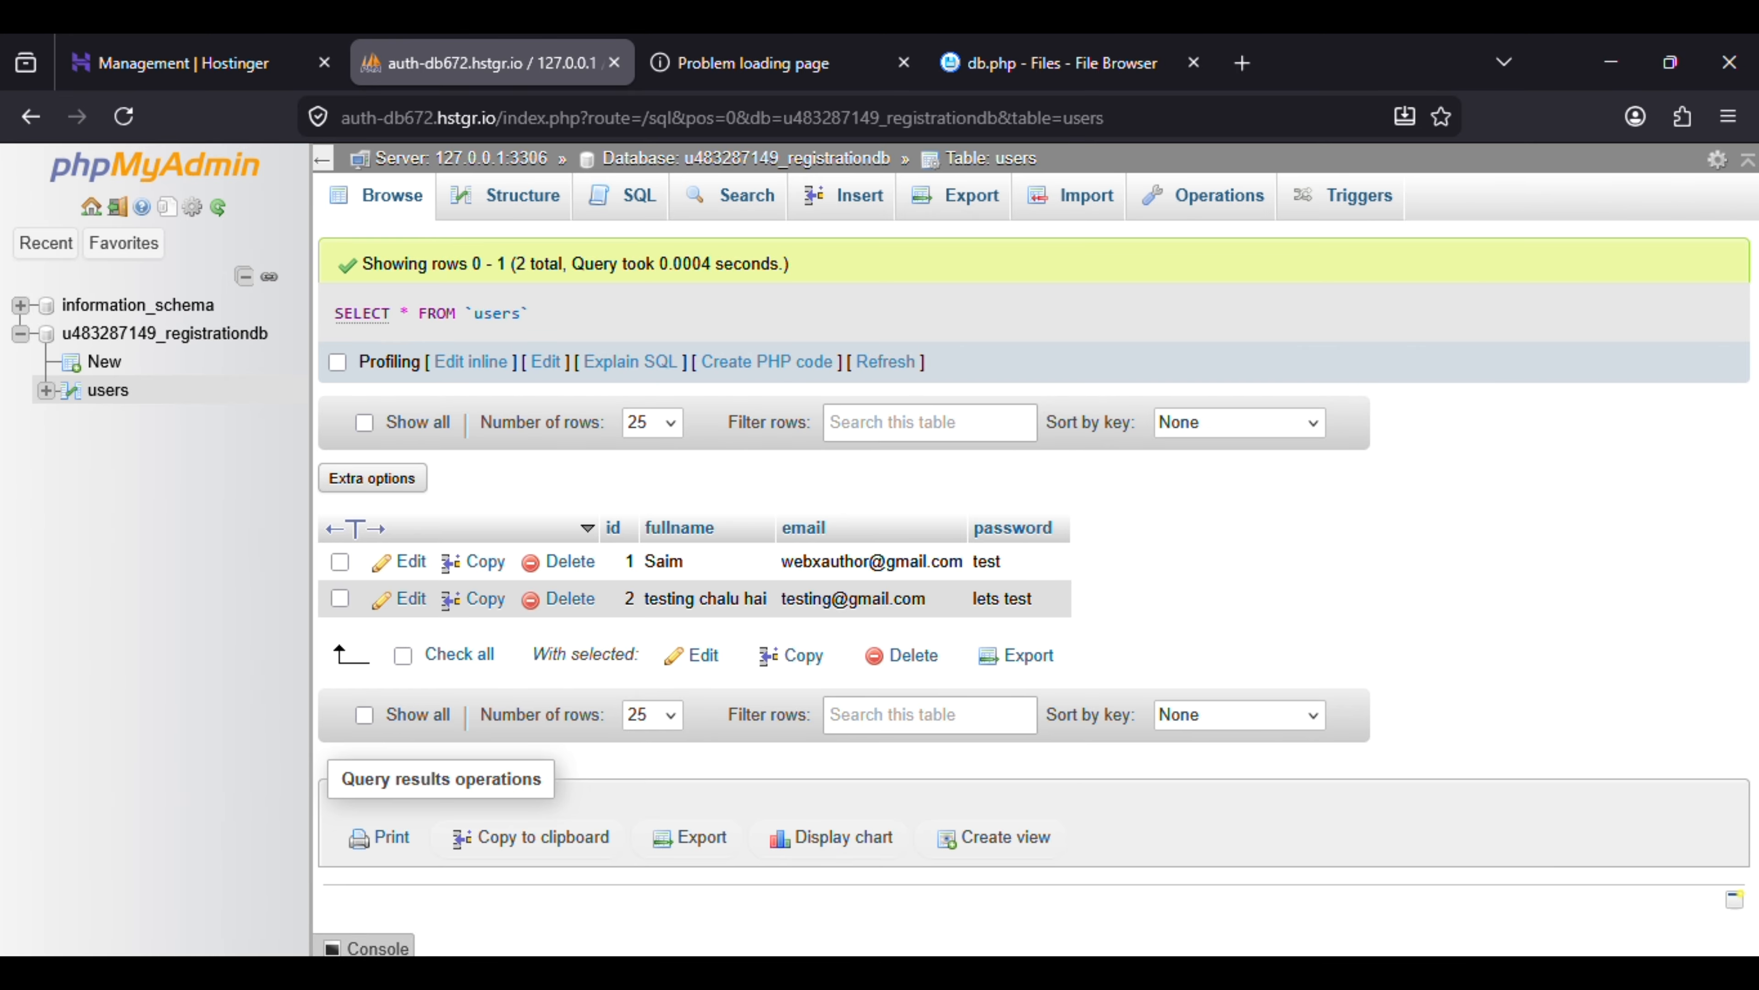
{"action": "left_click", "coordinate": [405, 948]}
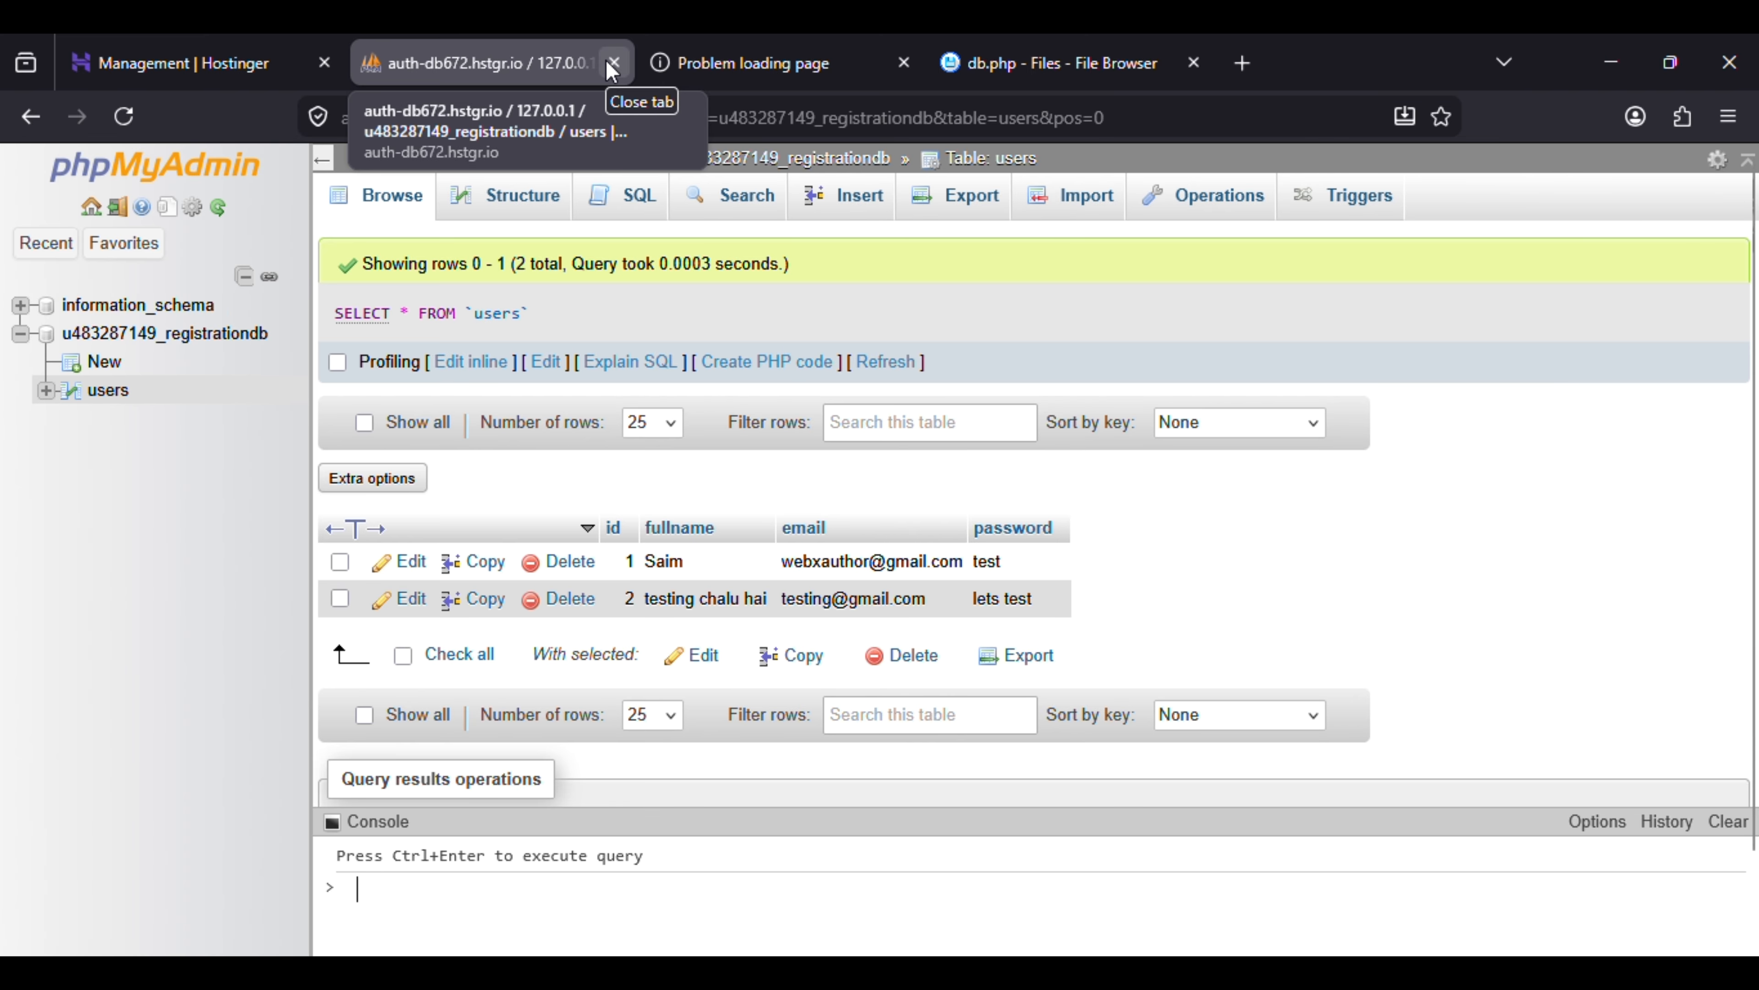
{"action": "left_click", "coordinate": [612, 65]}
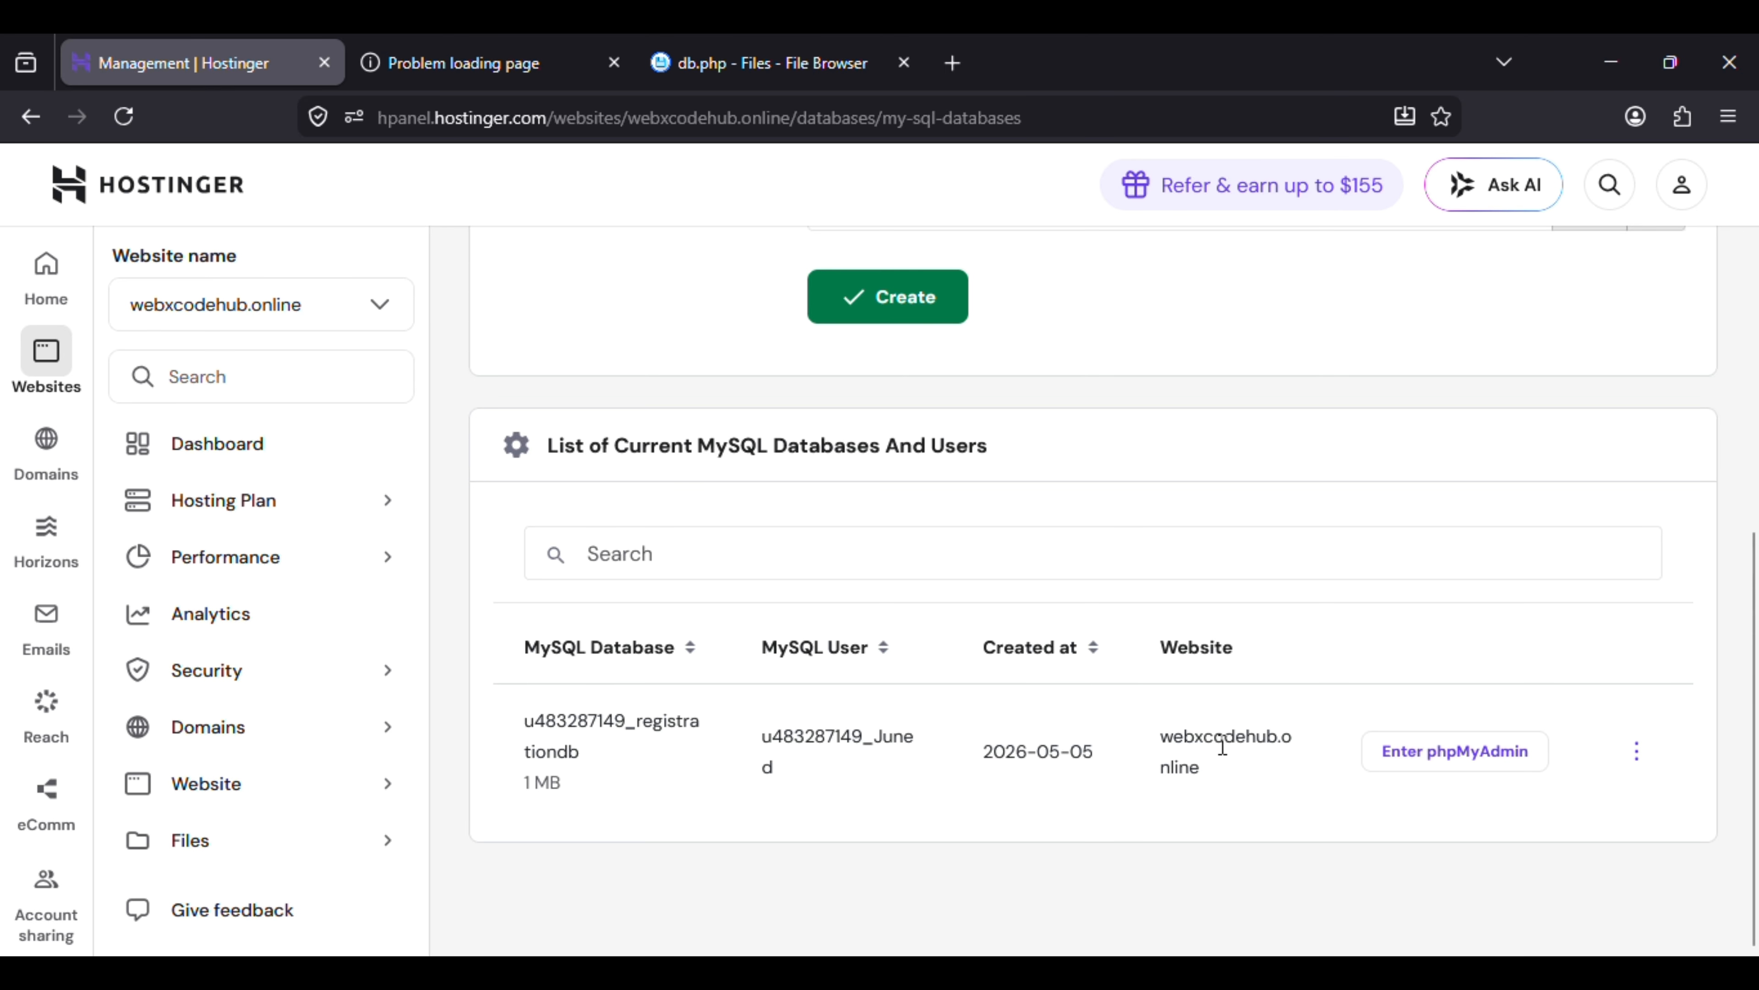
Replace registrationdb on line 6 of db.php with the hosted database name copied from hPanel
{"action": "key", "text": "ctrl+Tab"}
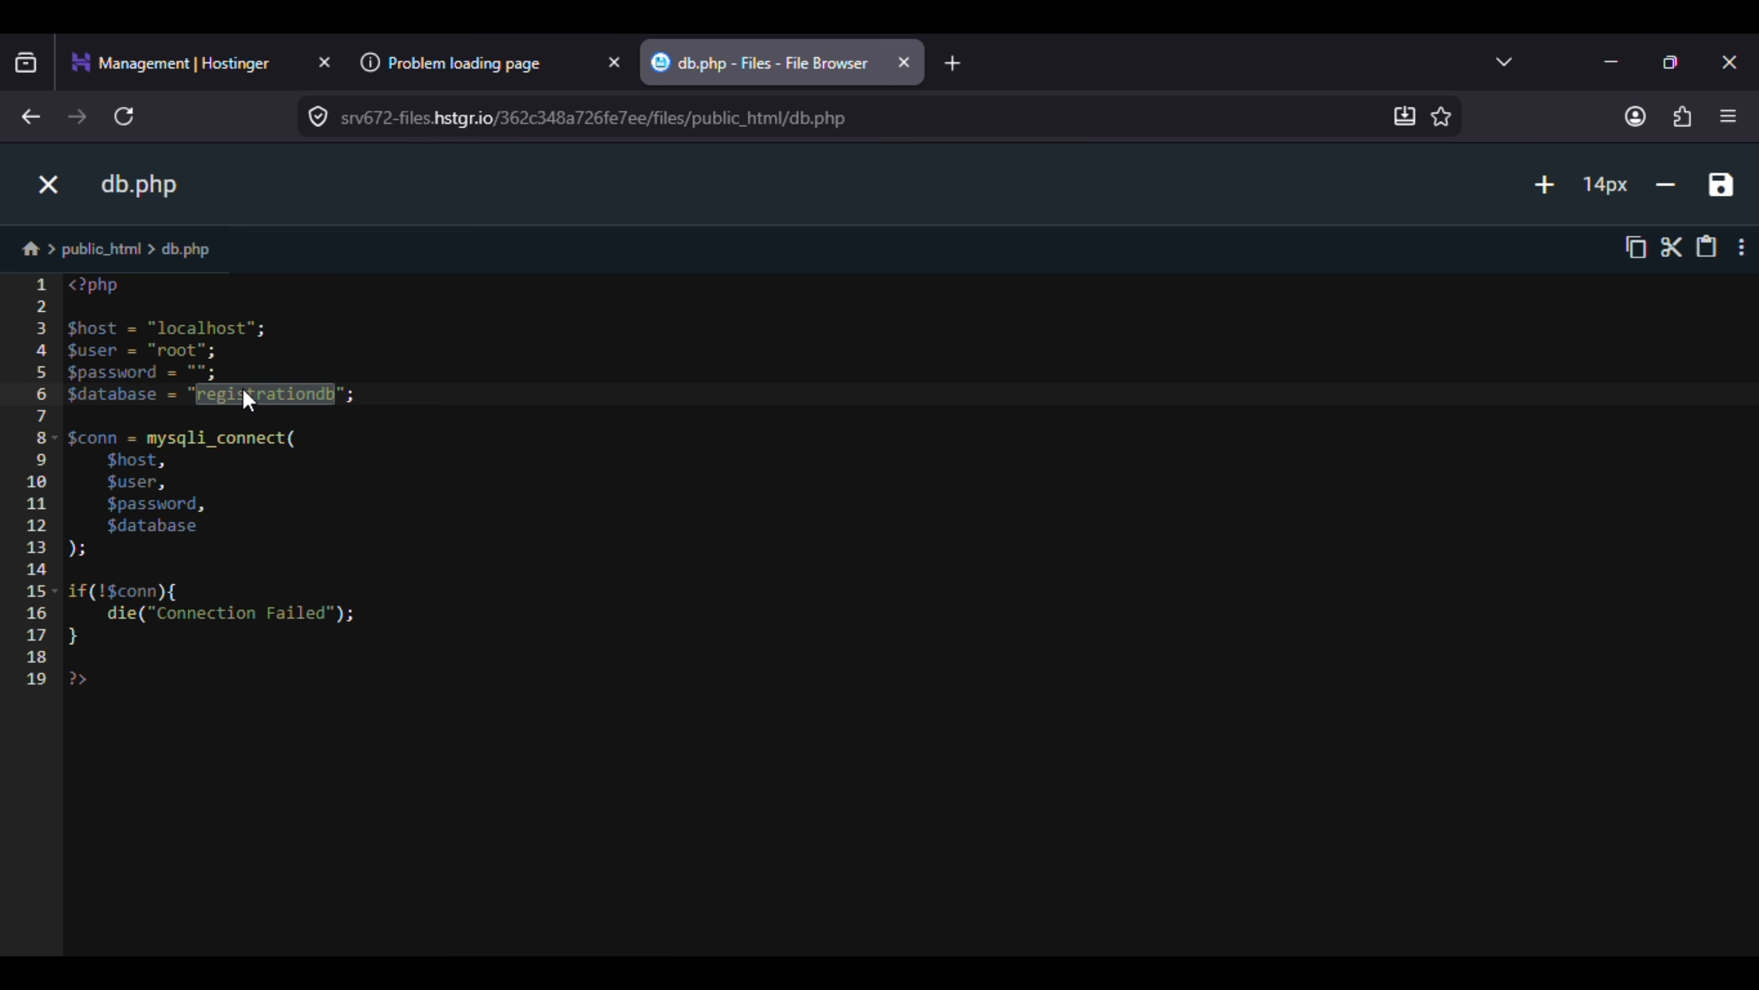
{"action": "left_click", "coordinate": [234, 327]}
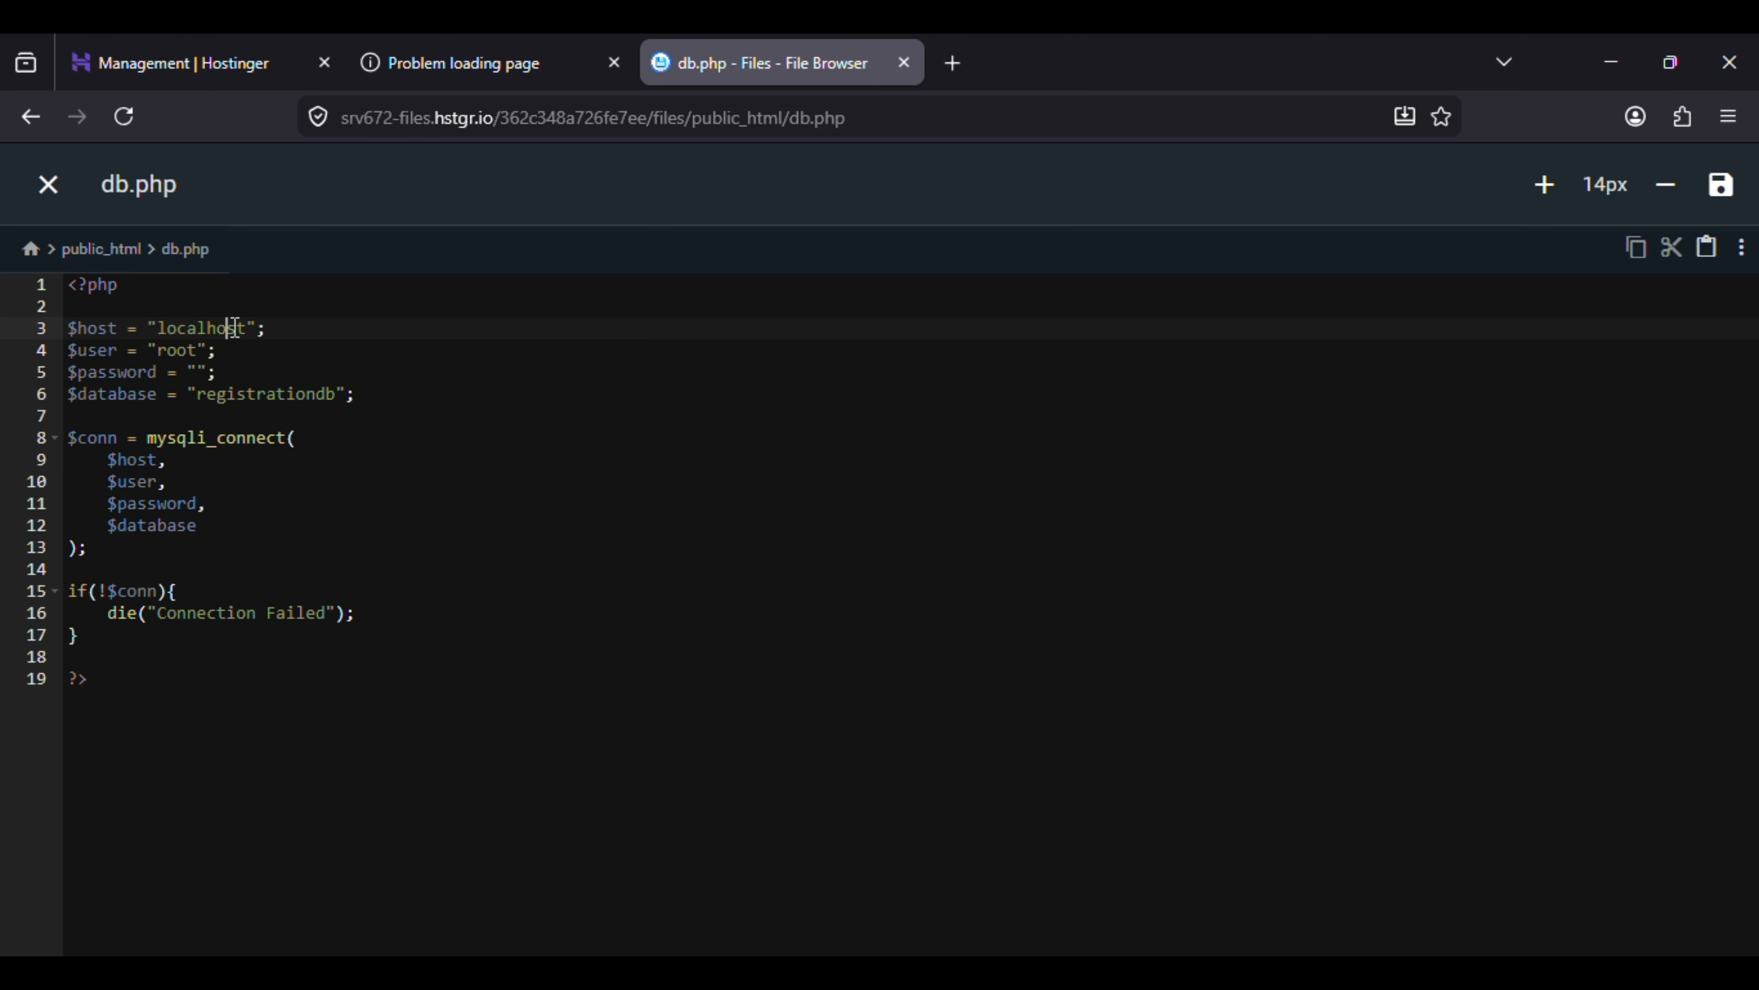
{"action": "left_click", "coordinate": [198, 351]}
{"action": "left_click", "coordinate": [197, 373]}
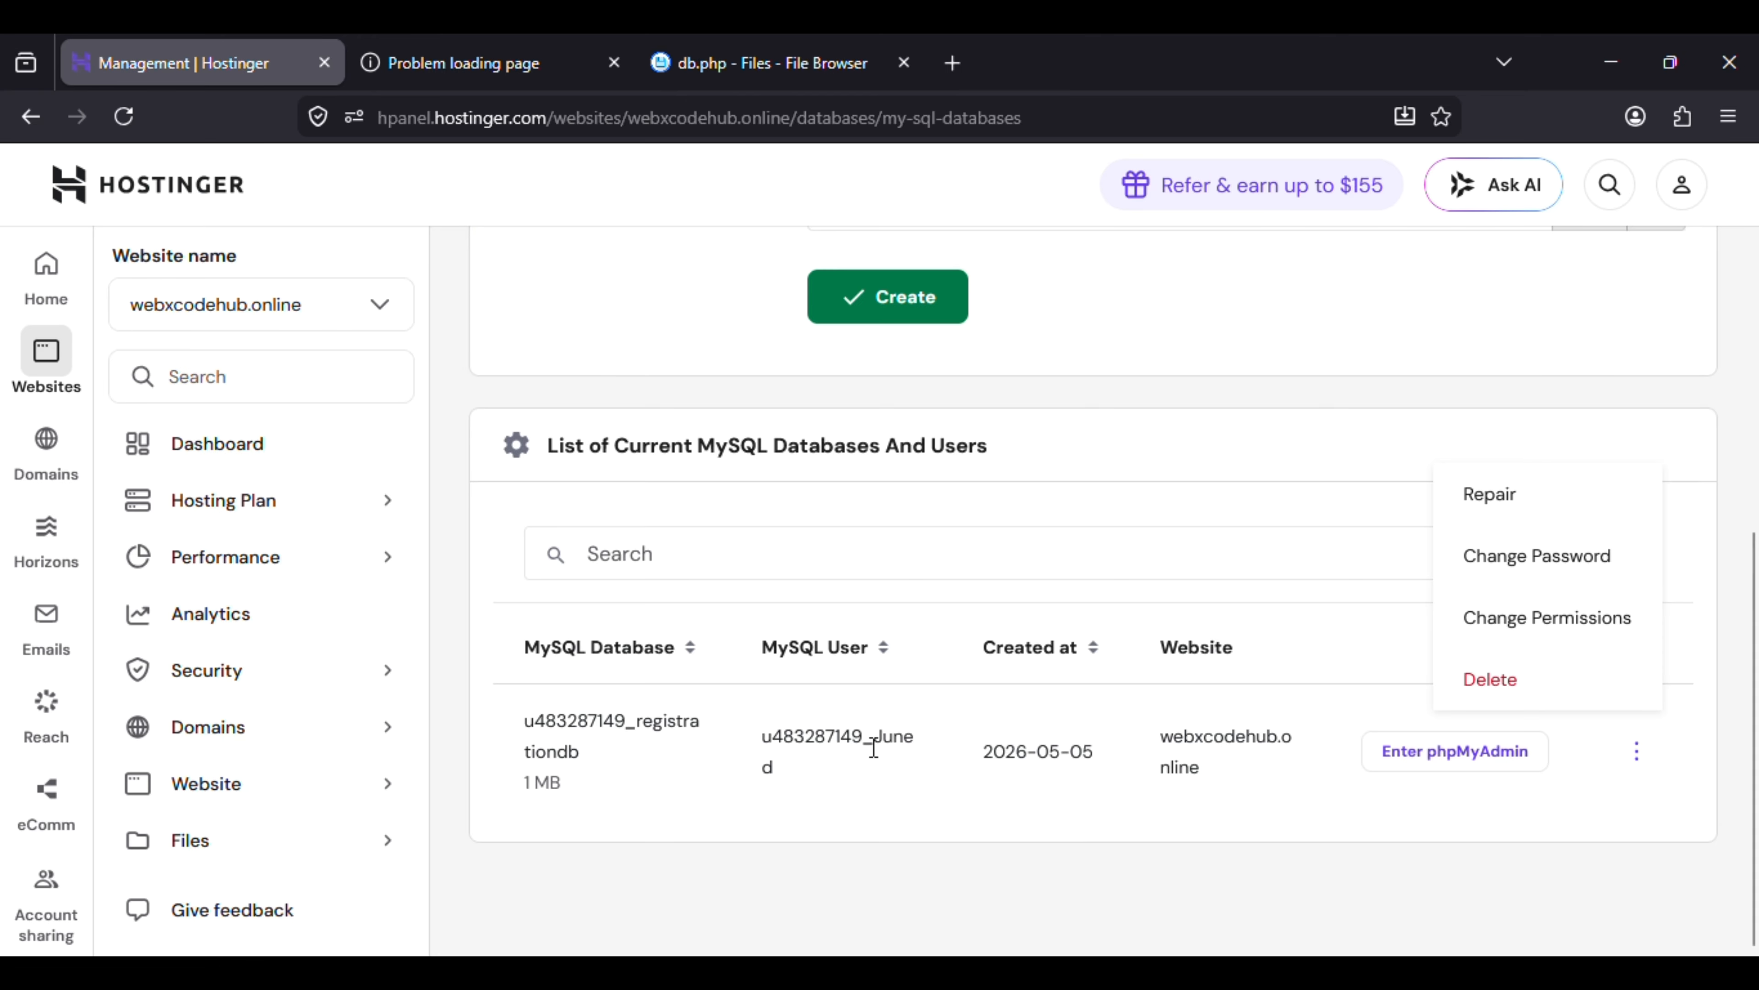
{"action": "left_click_drag", "start_coordinate": [588, 757], "coordinate": [519, 724]}
{"action": "key", "text": "ctrl+c"}
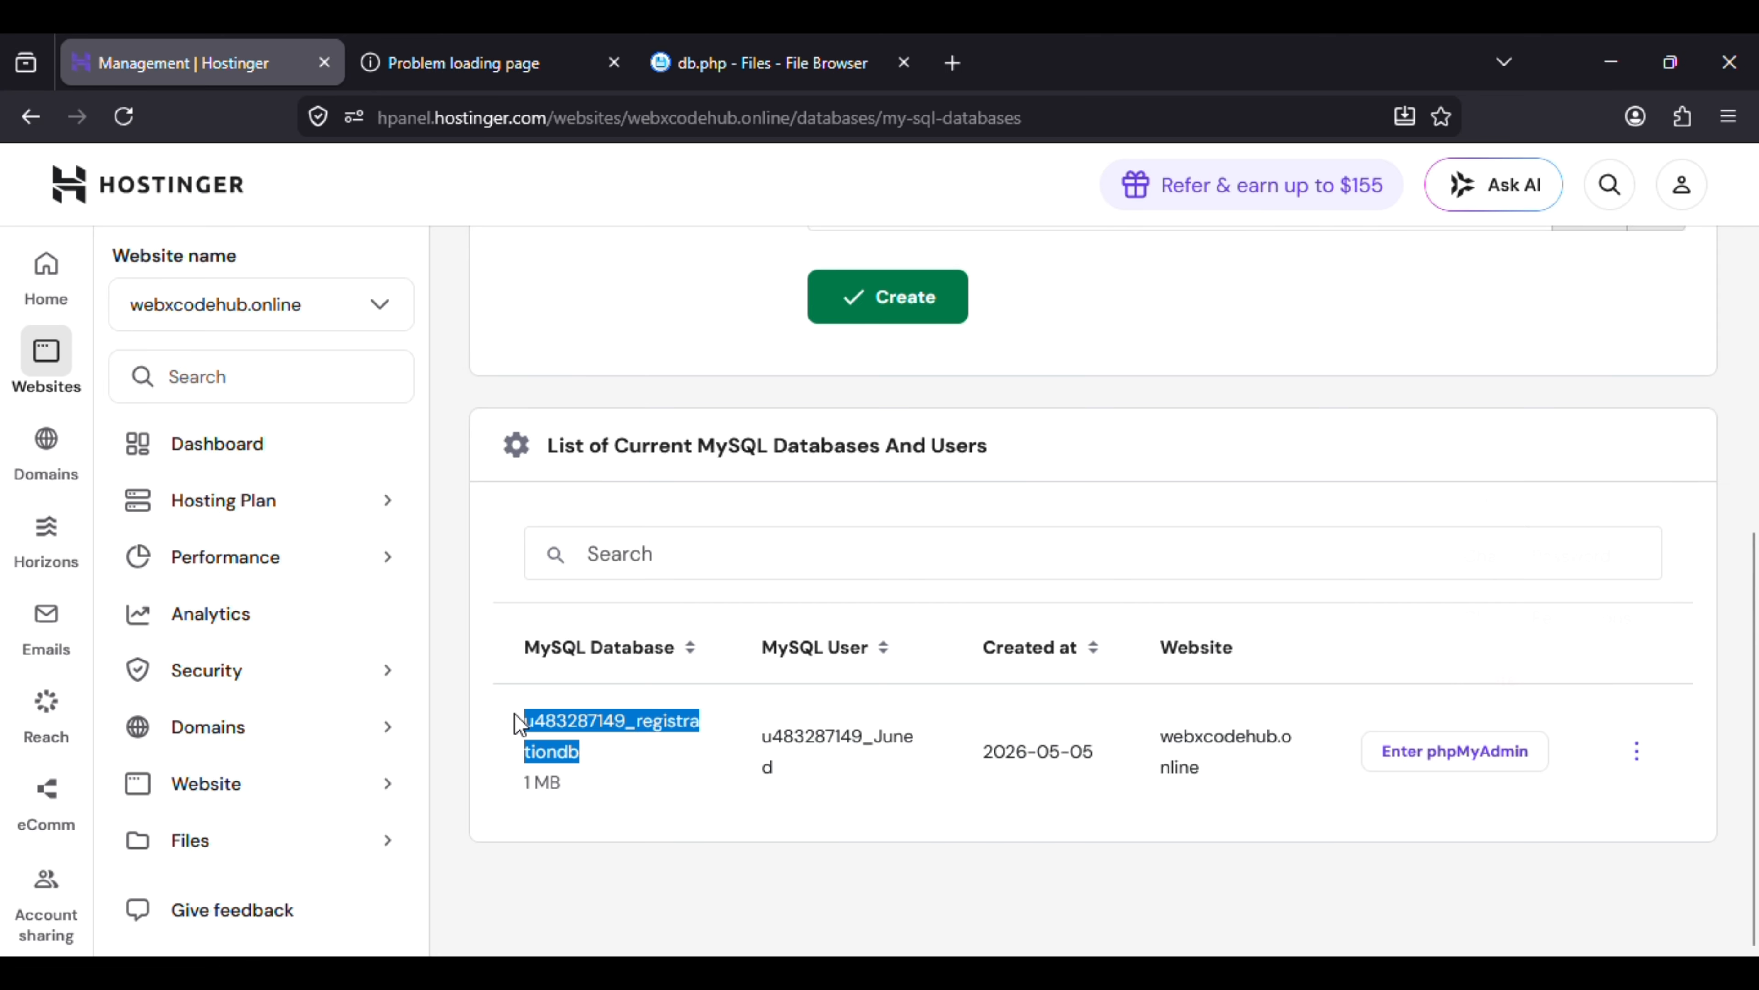
{"action": "left_click", "coordinate": [762, 63]}
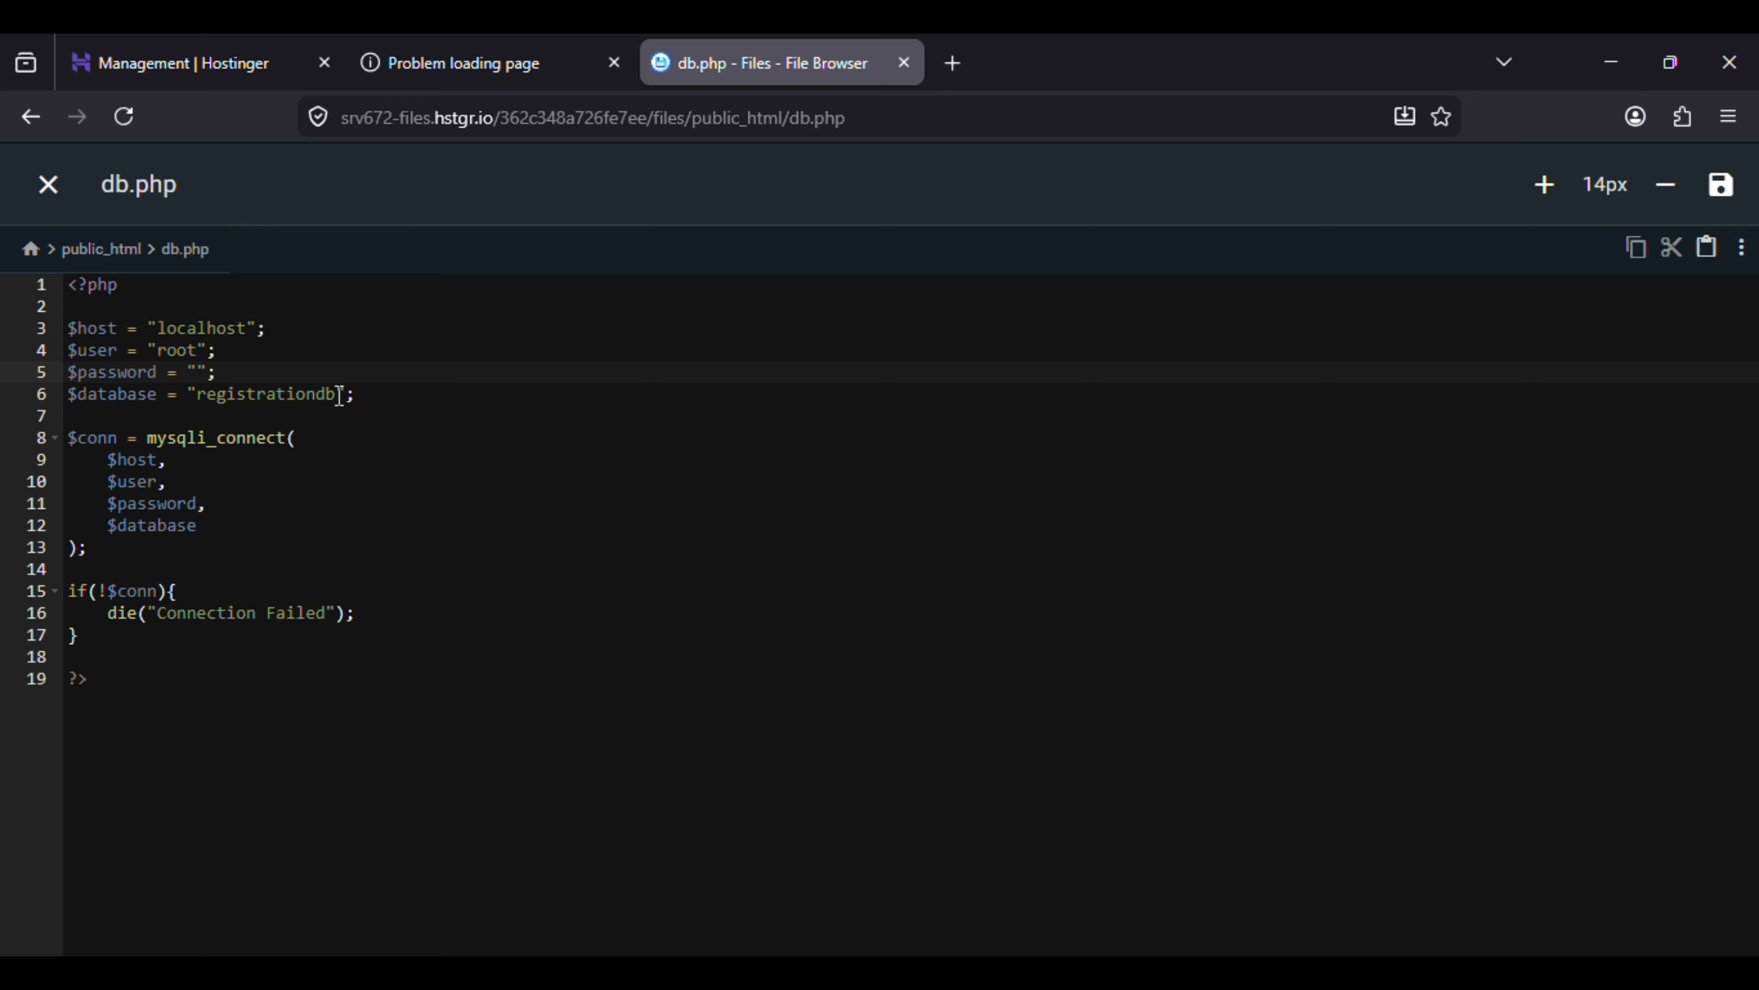
{"action": "left_click", "coordinate": [217, 61]}
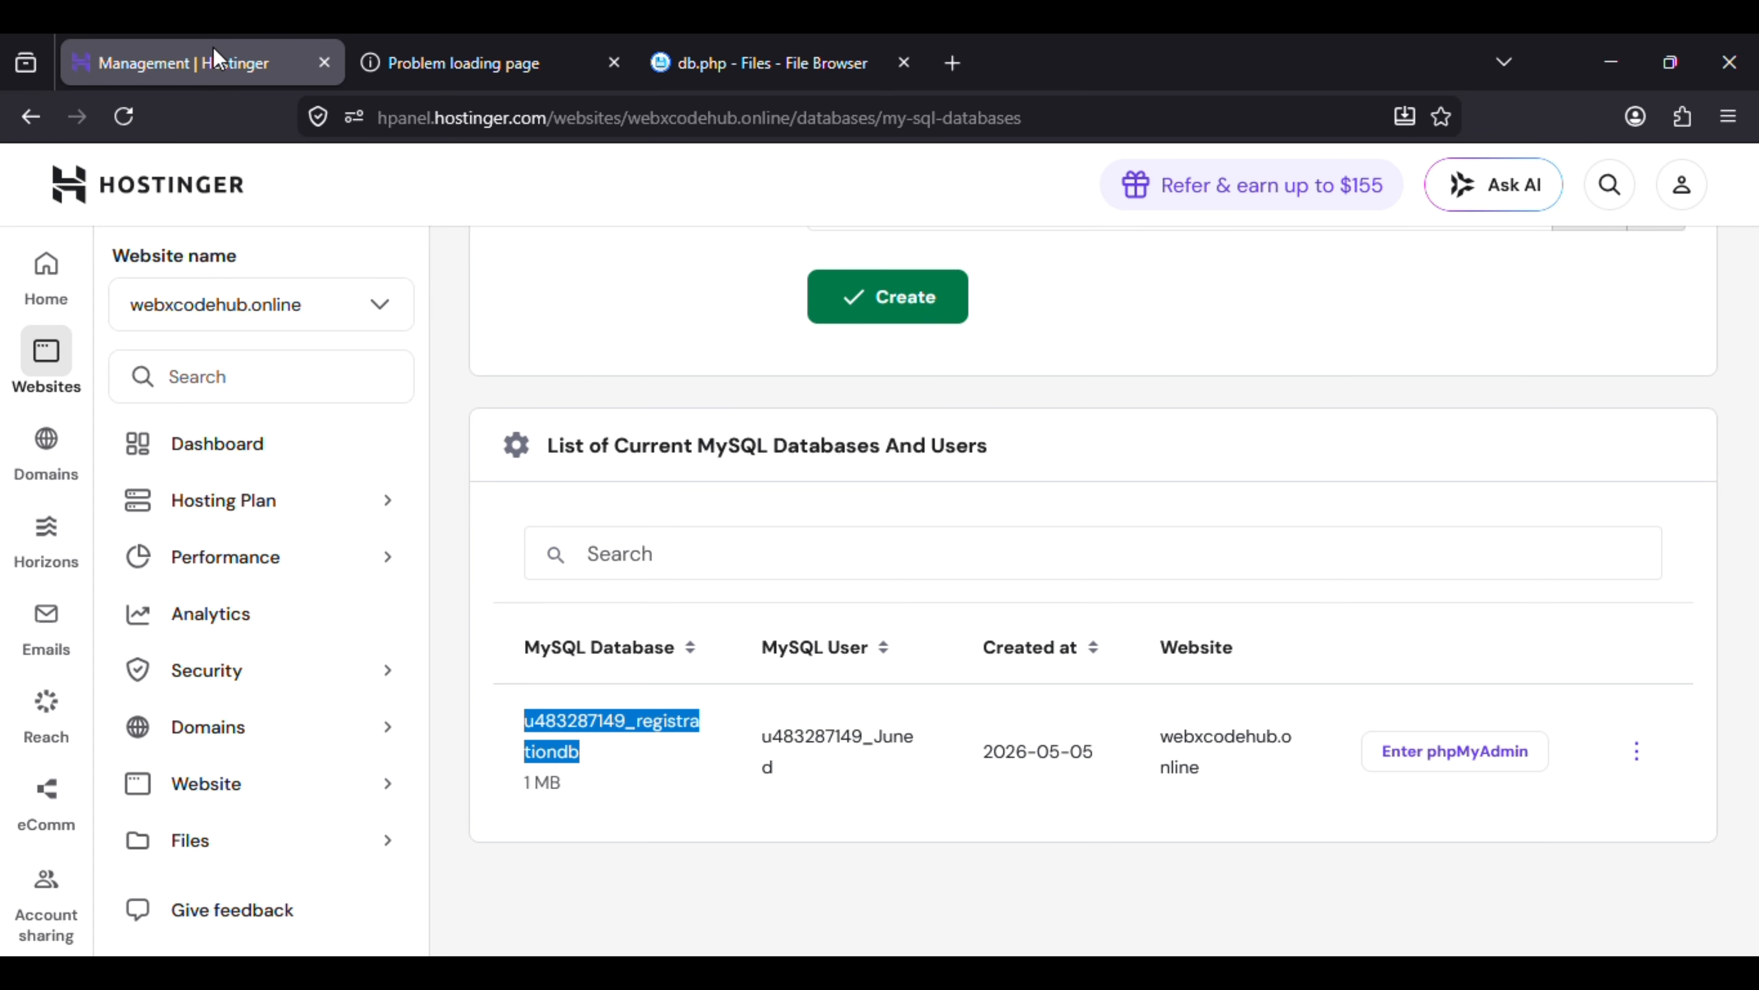
{"action": "left_click", "coordinate": [729, 61]}
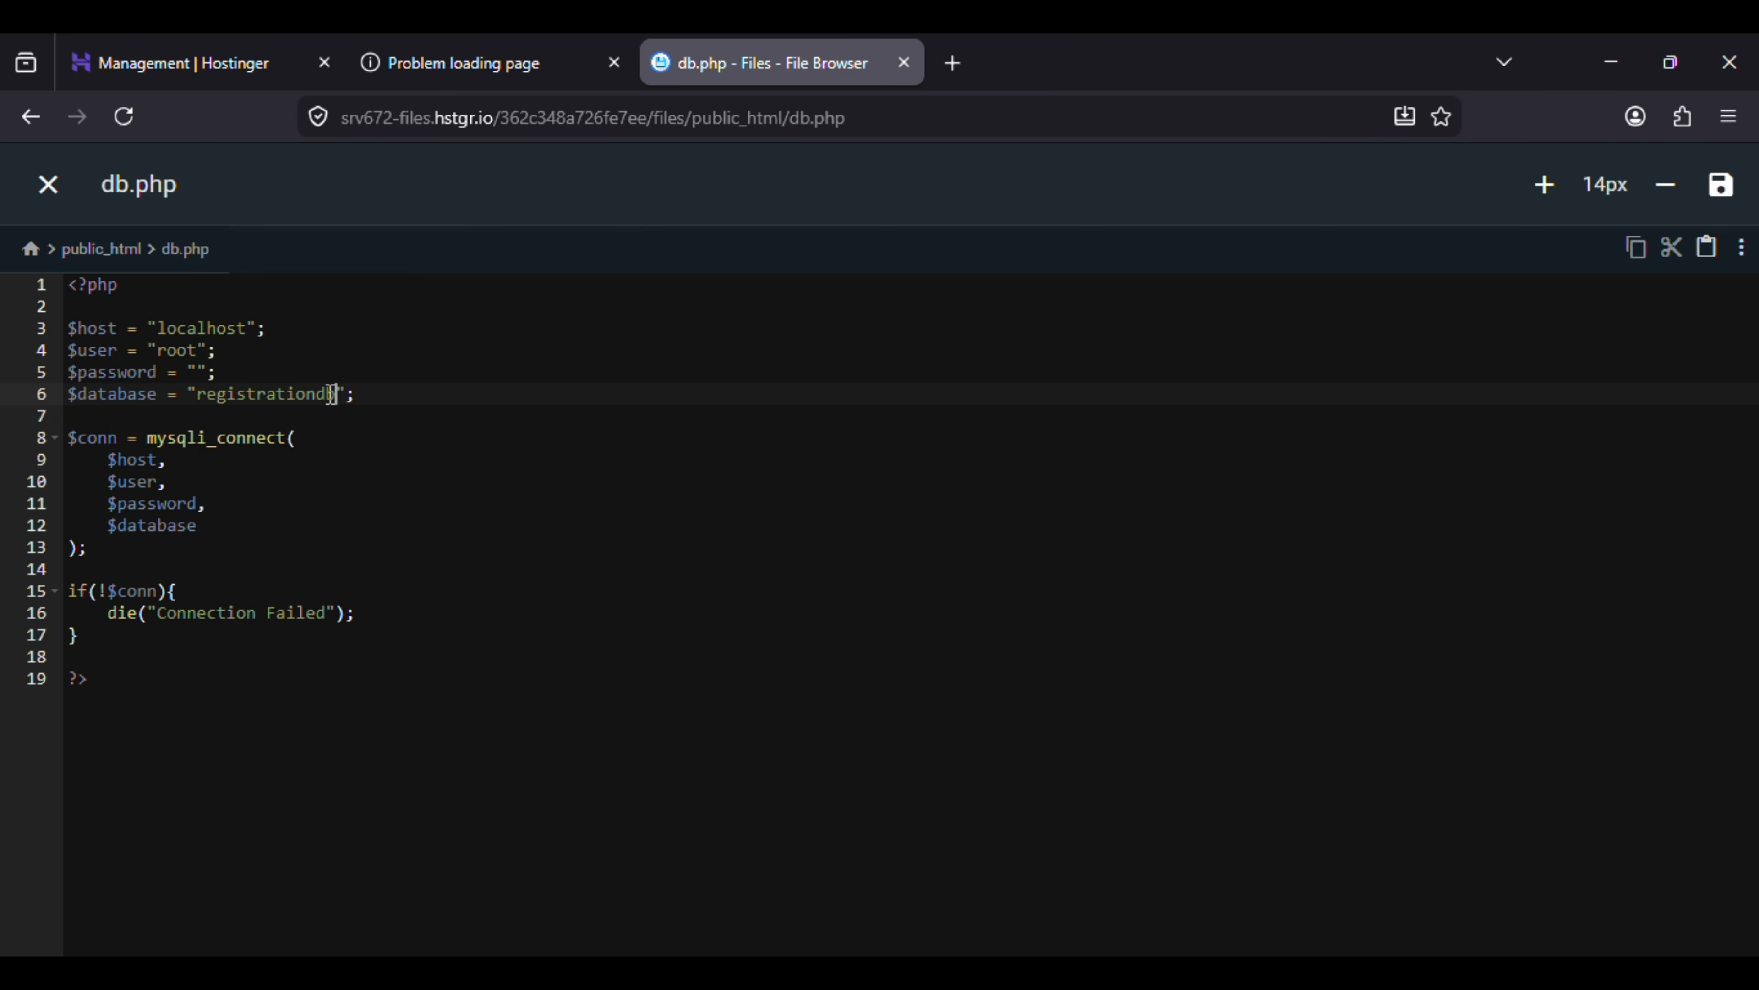
{"action": "left_click_drag", "start_coordinate": [338, 395], "coordinate": [210, 407]}
{"action": "double_click", "coordinate": [208, 400]}
{"action": "key", "text": "ctrl+v"}
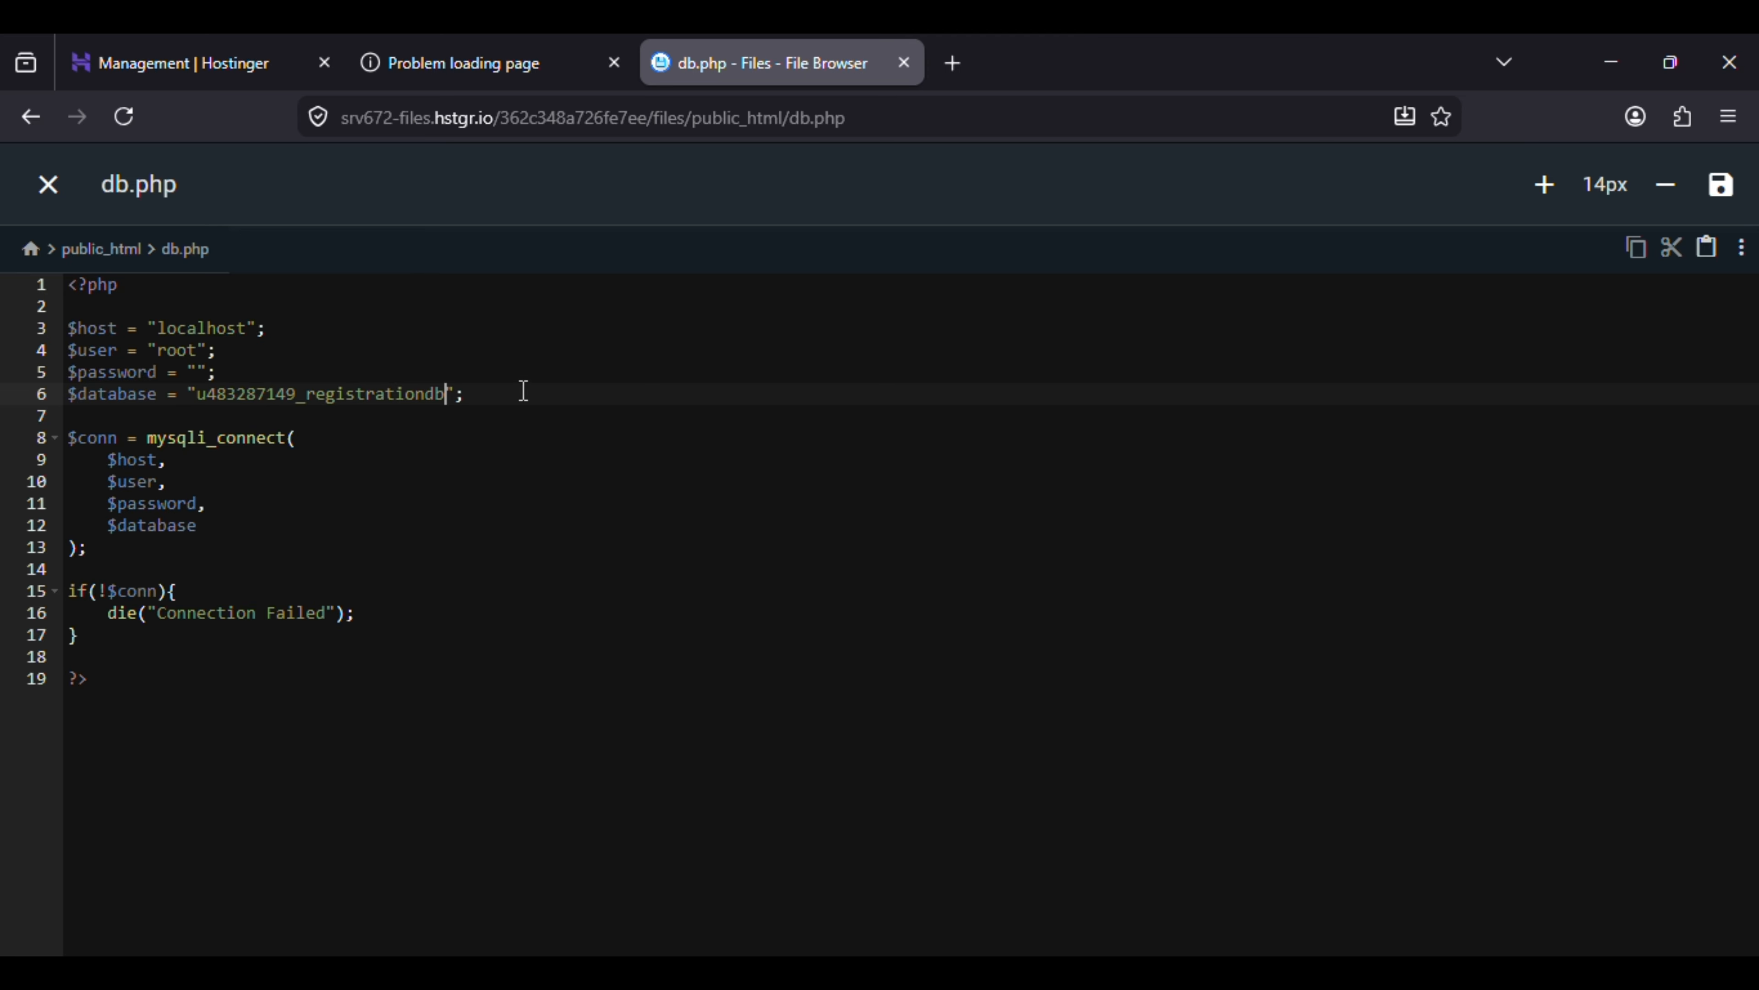
Replace user root with the copied hosted MySQL user name and enter the database password
{"action": "left_click", "coordinate": [277, 63]}
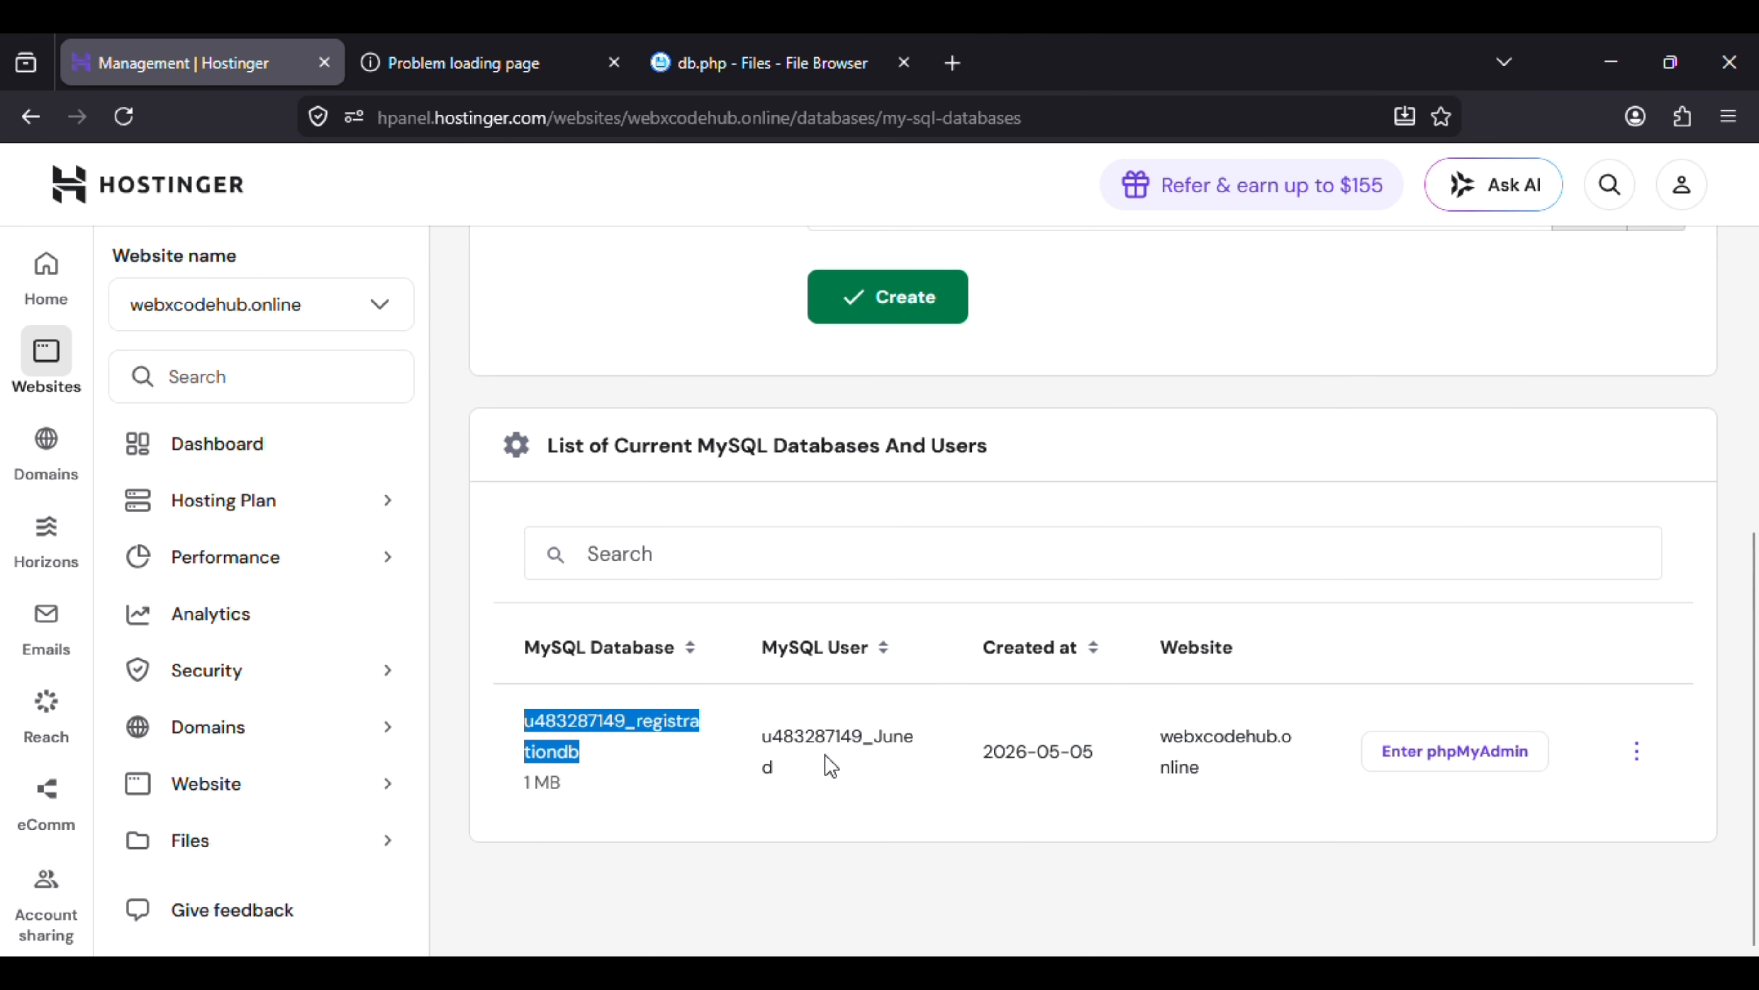
{"action": "left_click_drag", "start_coordinate": [781, 776], "coordinate": [757, 752]}
{"action": "key", "text": "ctrl+c"}
{"action": "left_click", "coordinate": [761, 62]}
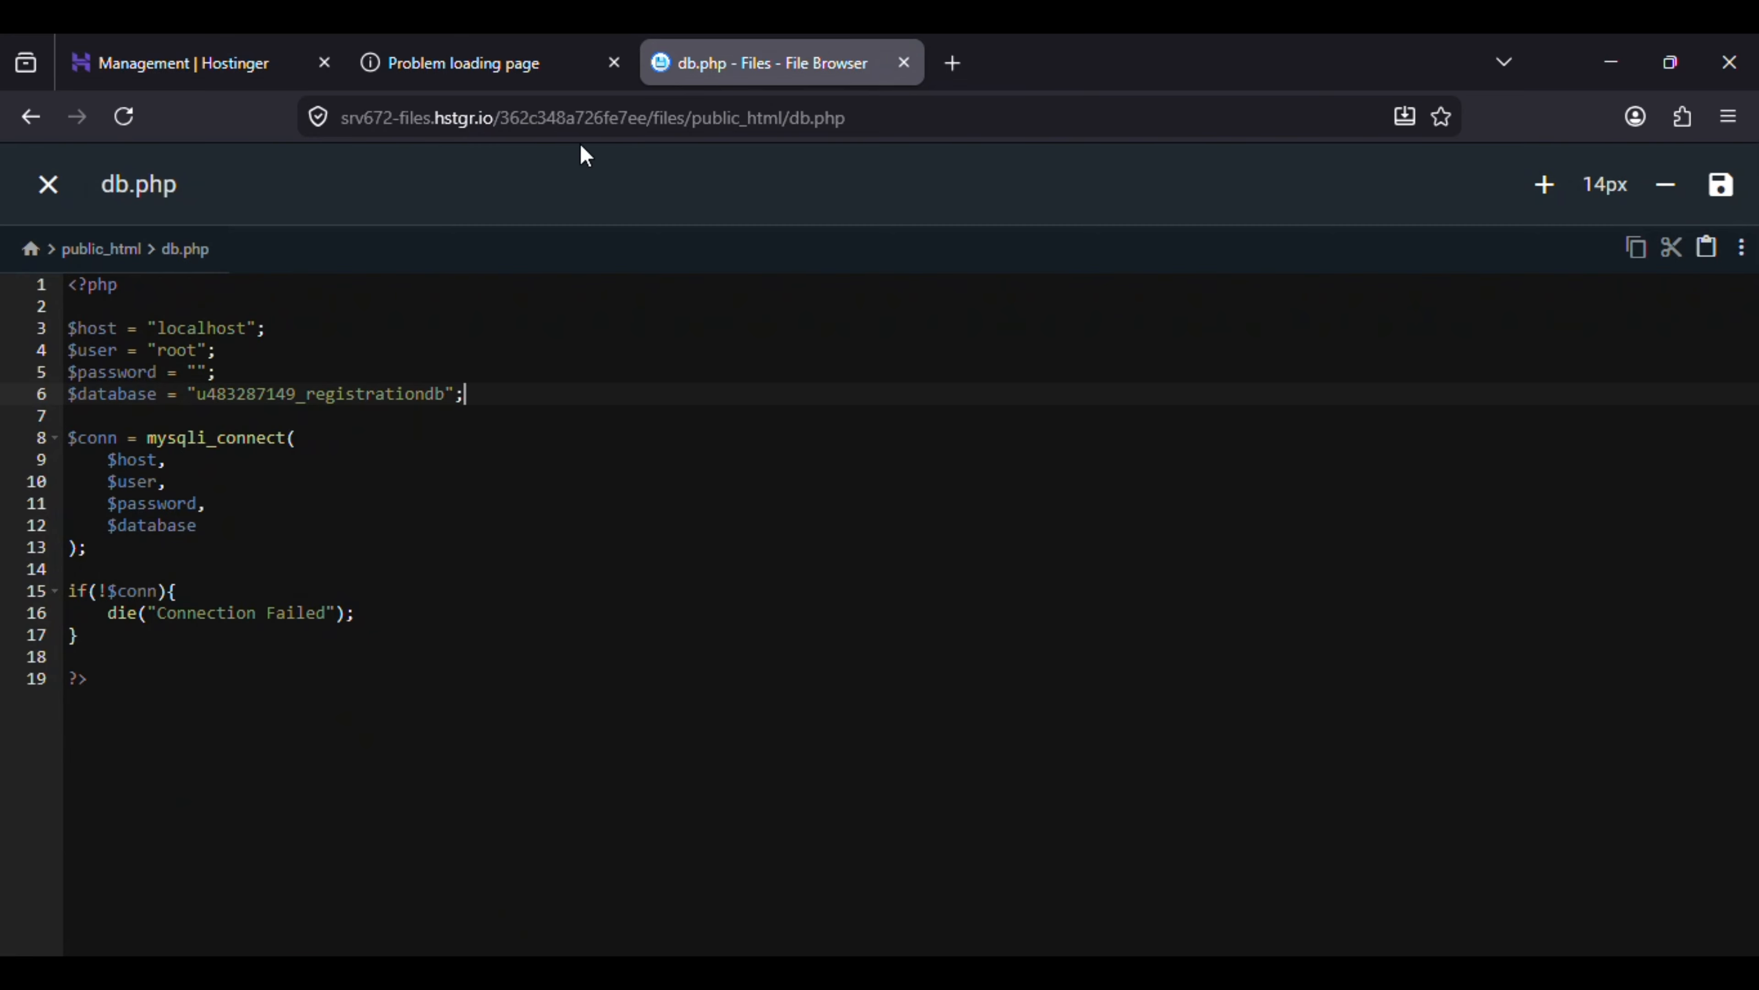
{"action": "left_click_drag", "start_coordinate": [199, 351], "coordinate": [160, 355]}
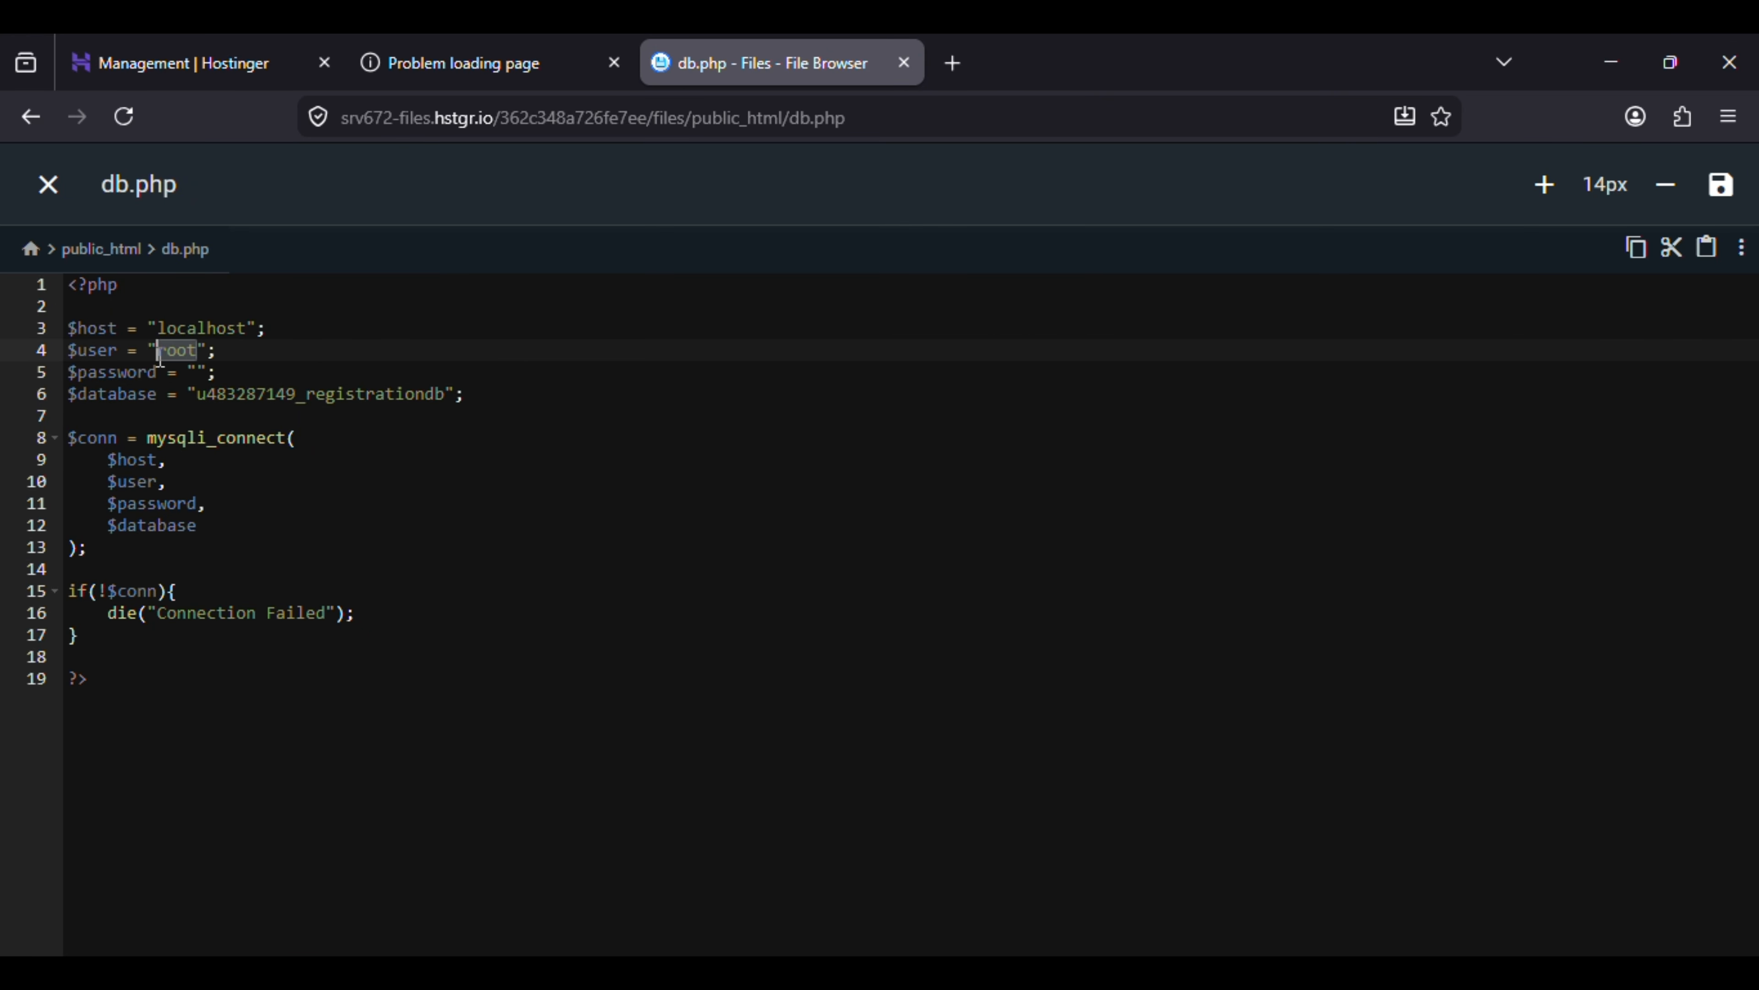
{"action": "key", "text": "ctrl+v"}
{"action": "left_click", "coordinate": [202, 373]}
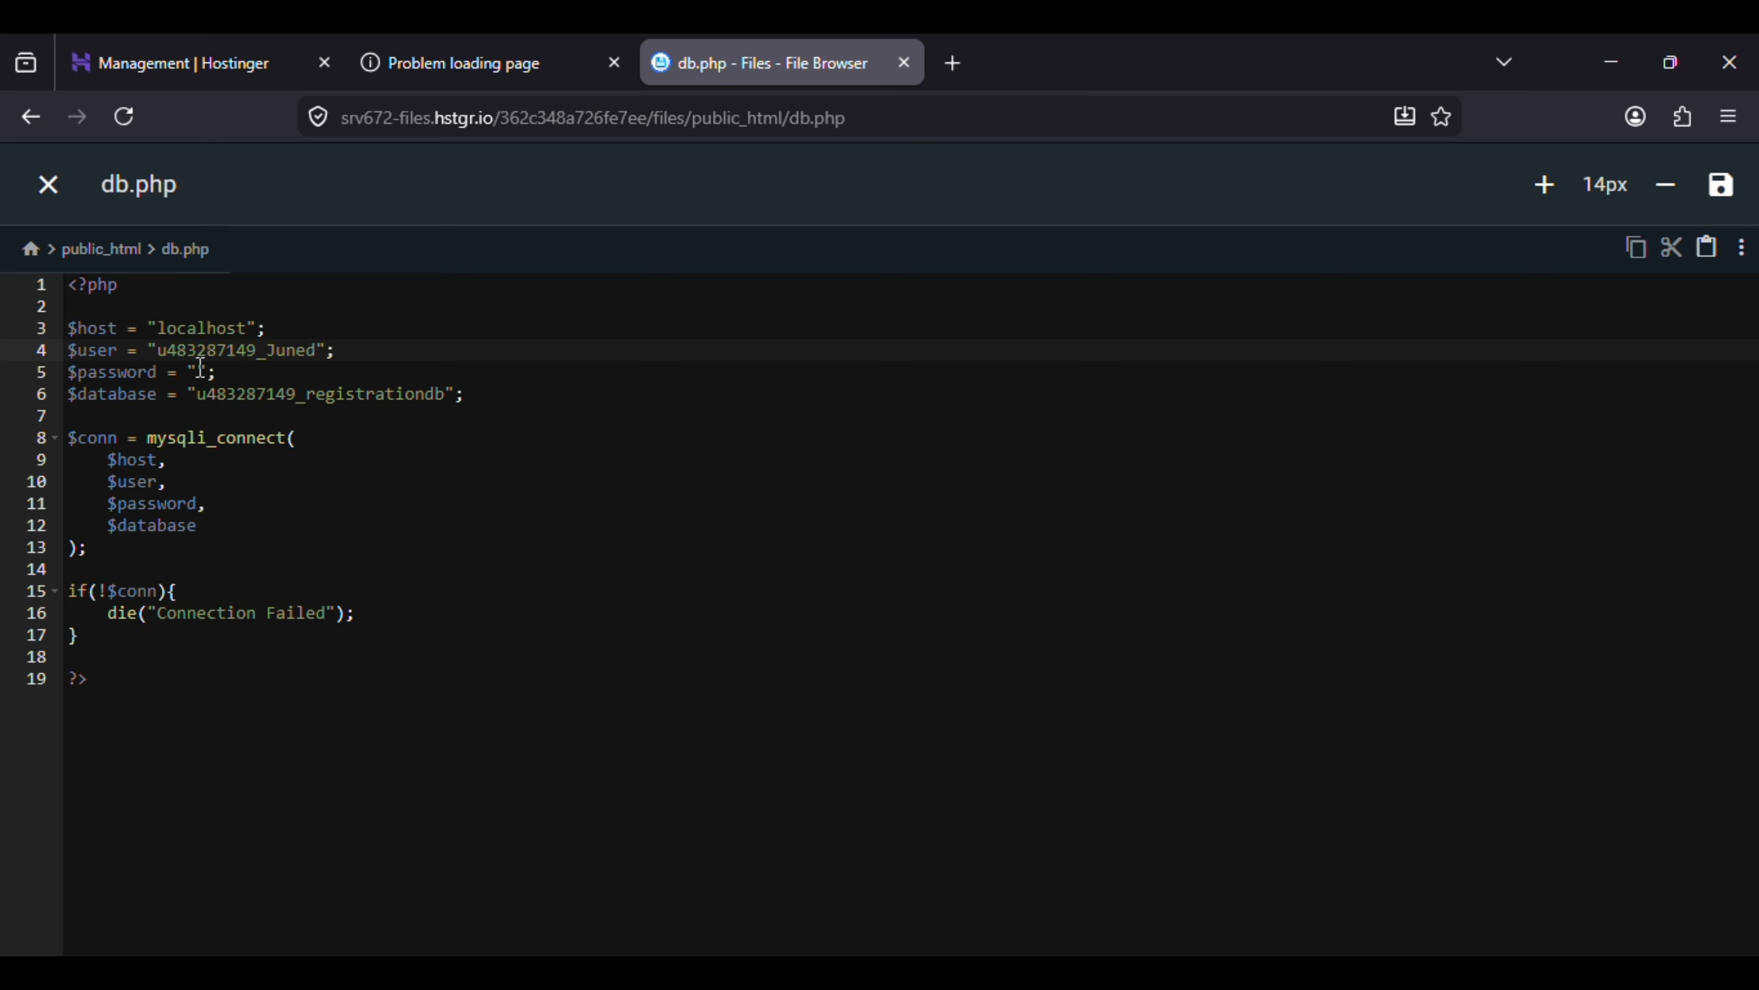
Check the website name in the database list, then reload the live site to show the form
{"action": "left_click", "coordinate": [230, 70]}
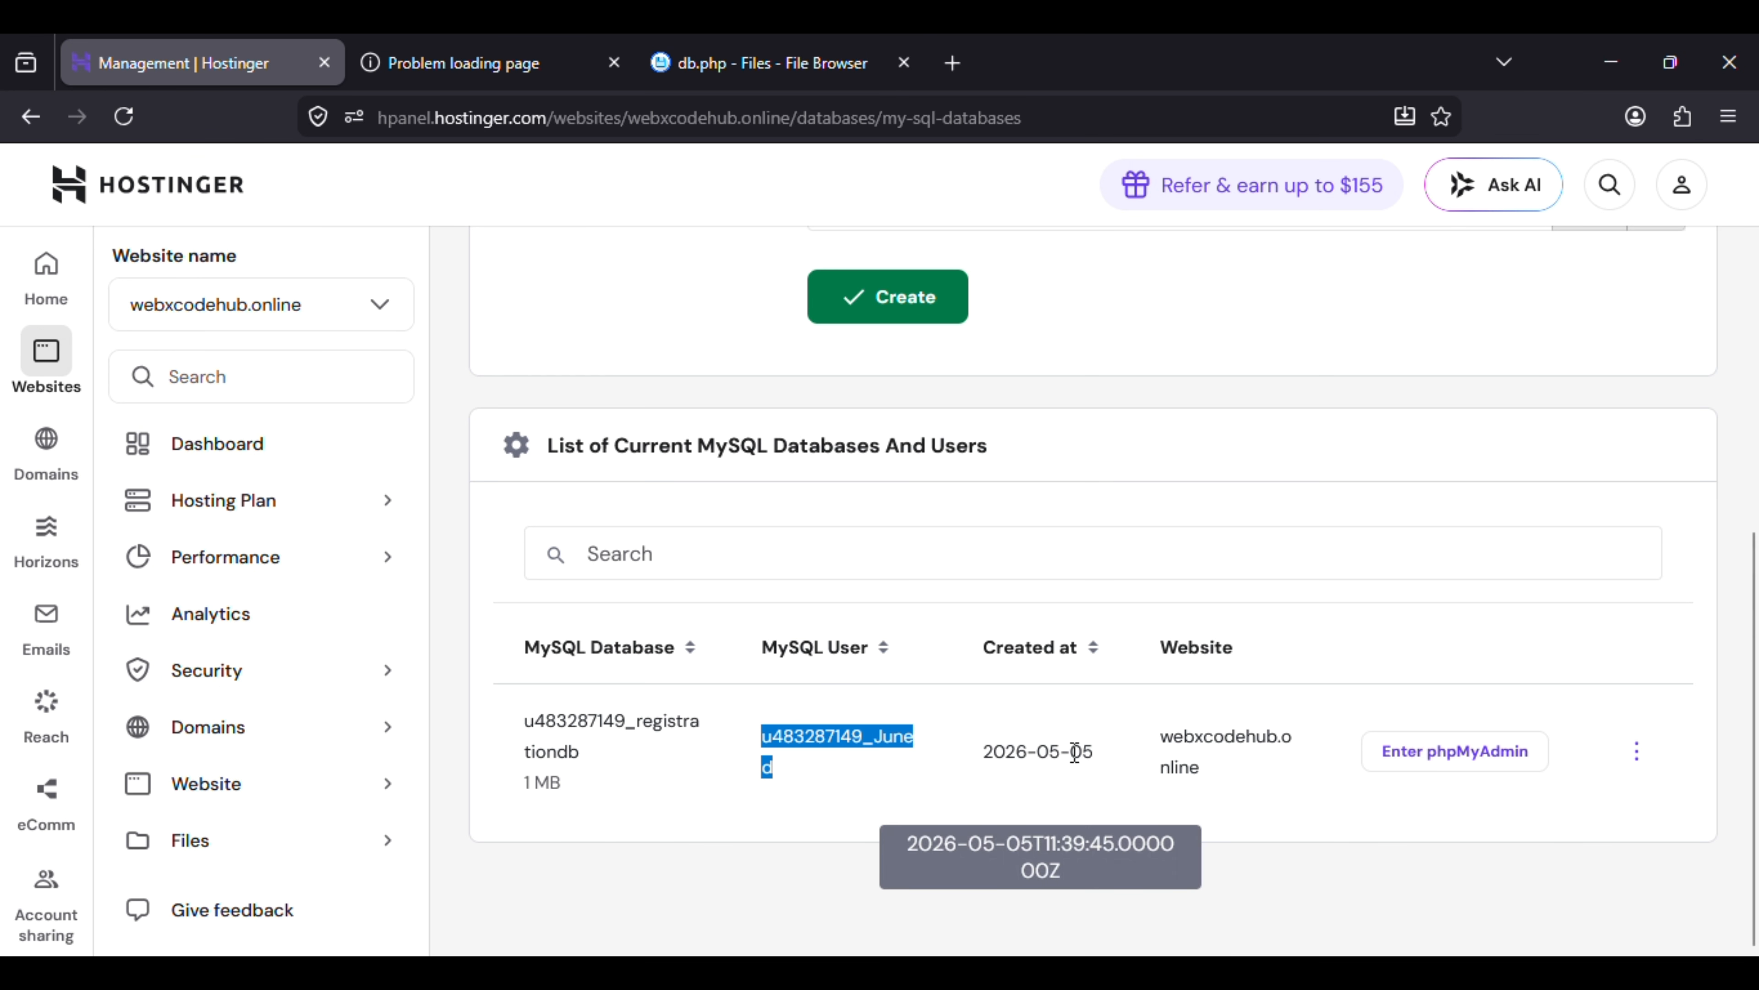
{"action": "left_click_drag", "start_coordinate": [1197, 774], "coordinate": [1158, 733]}
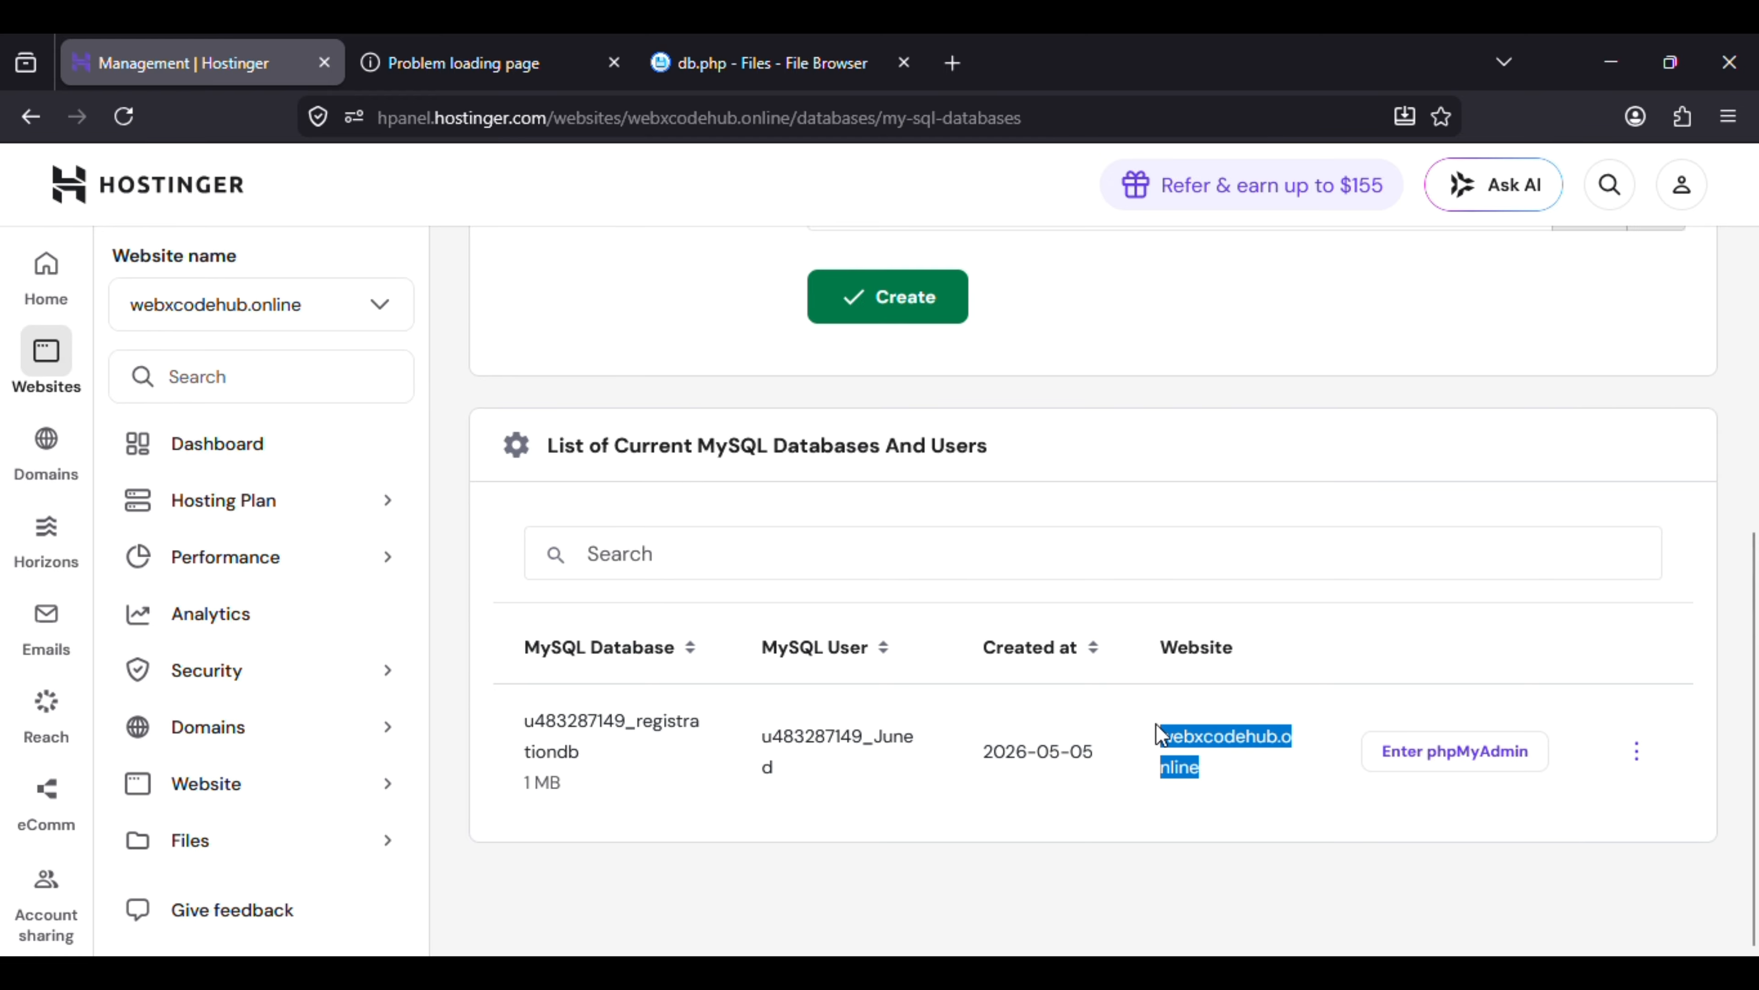
{"action": "left_click", "coordinate": [668, 75]}
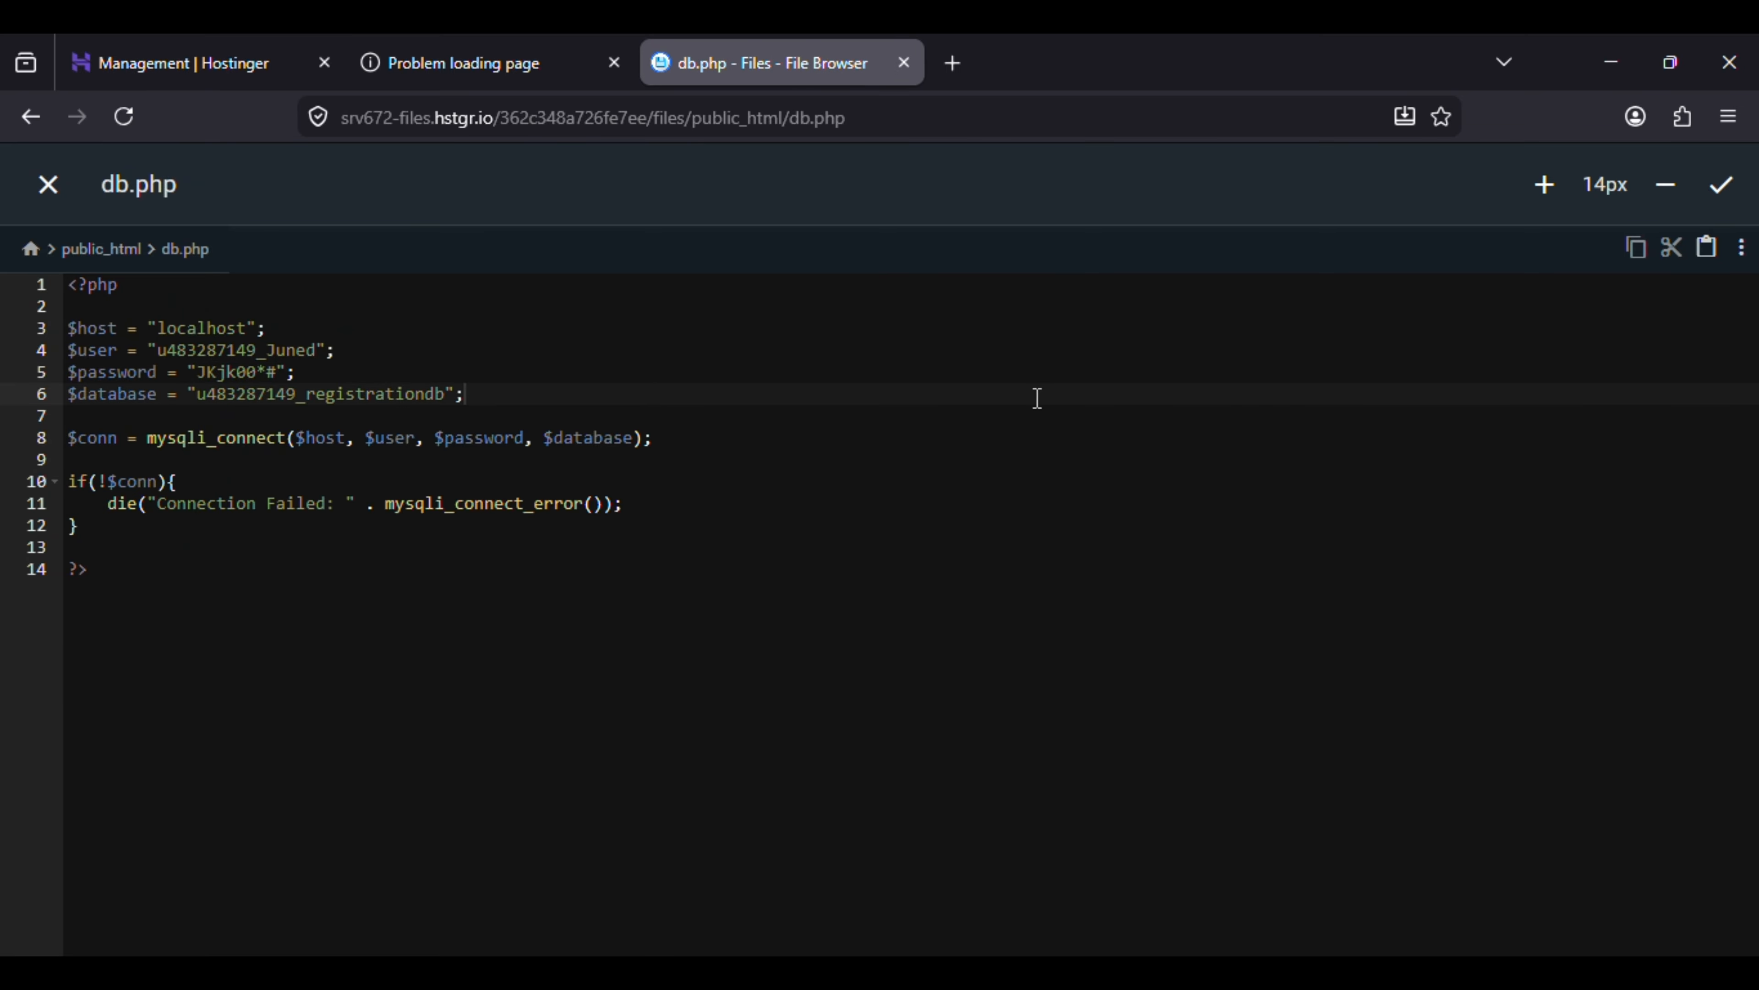
{"action": "left_click", "coordinate": [444, 61]}
{"action": "left_click", "coordinate": [124, 116]}
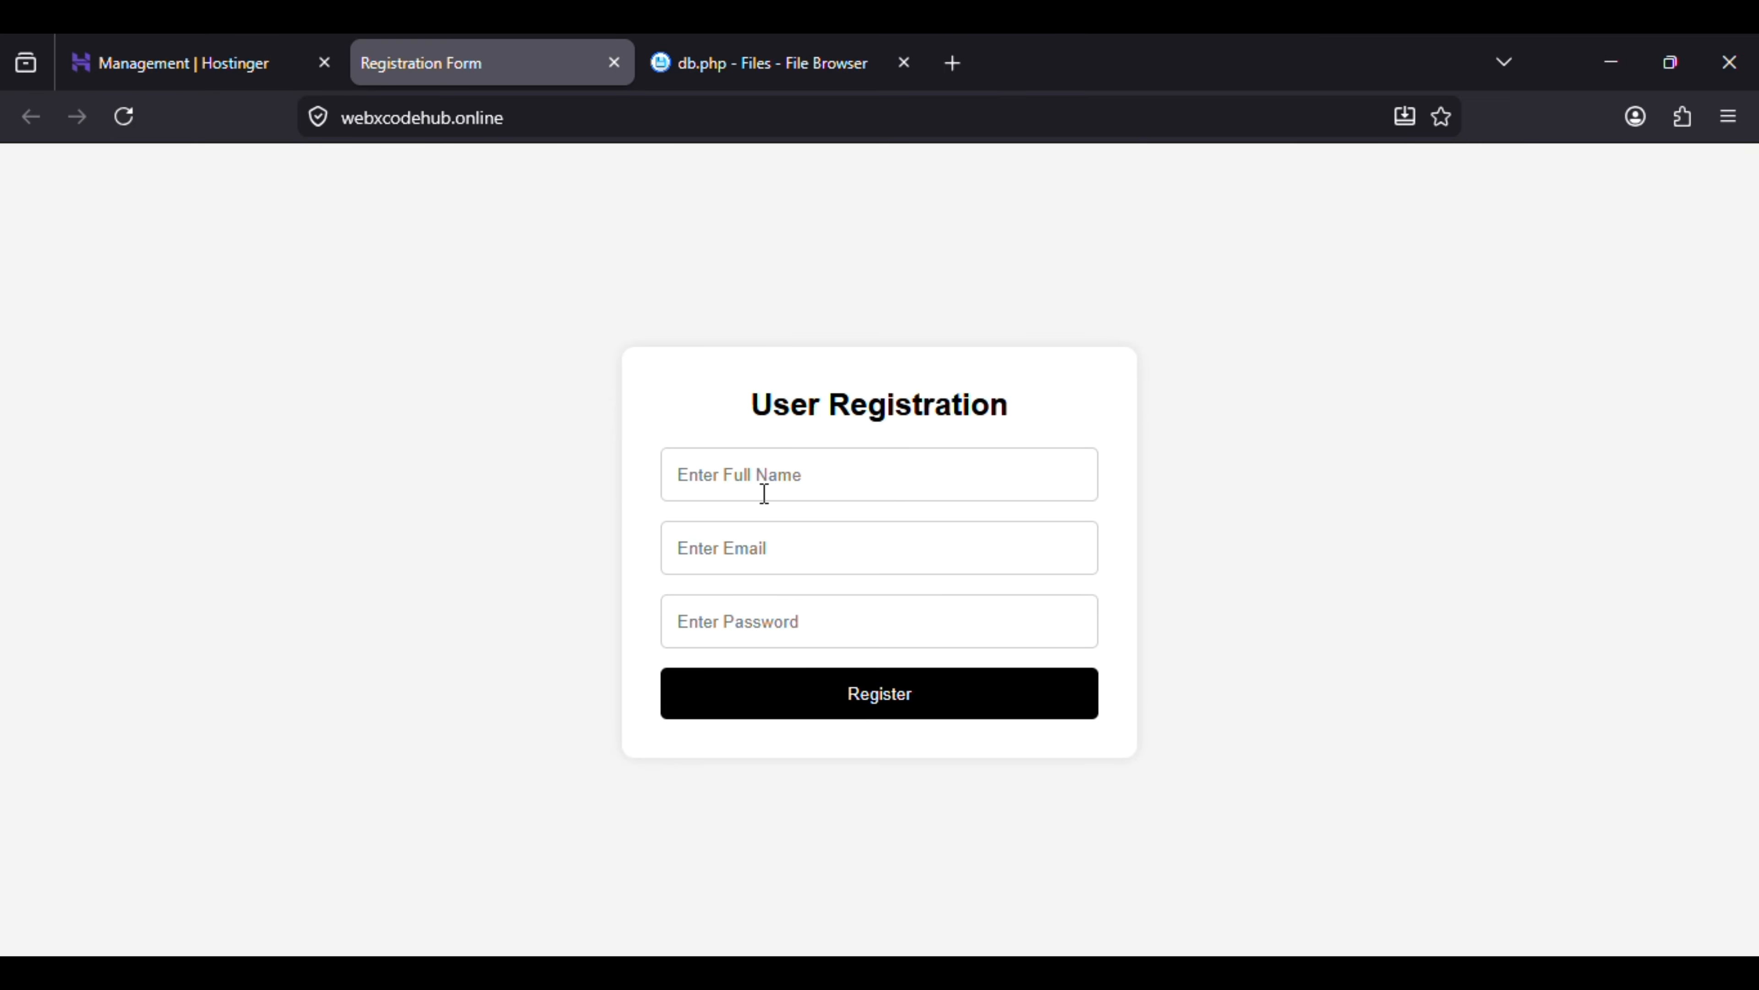
Register a test user with a name, e-mail and password, declining to save the password
{"action": "left_click", "coordinate": [765, 493]}
{"action": "type", "text": "let"}
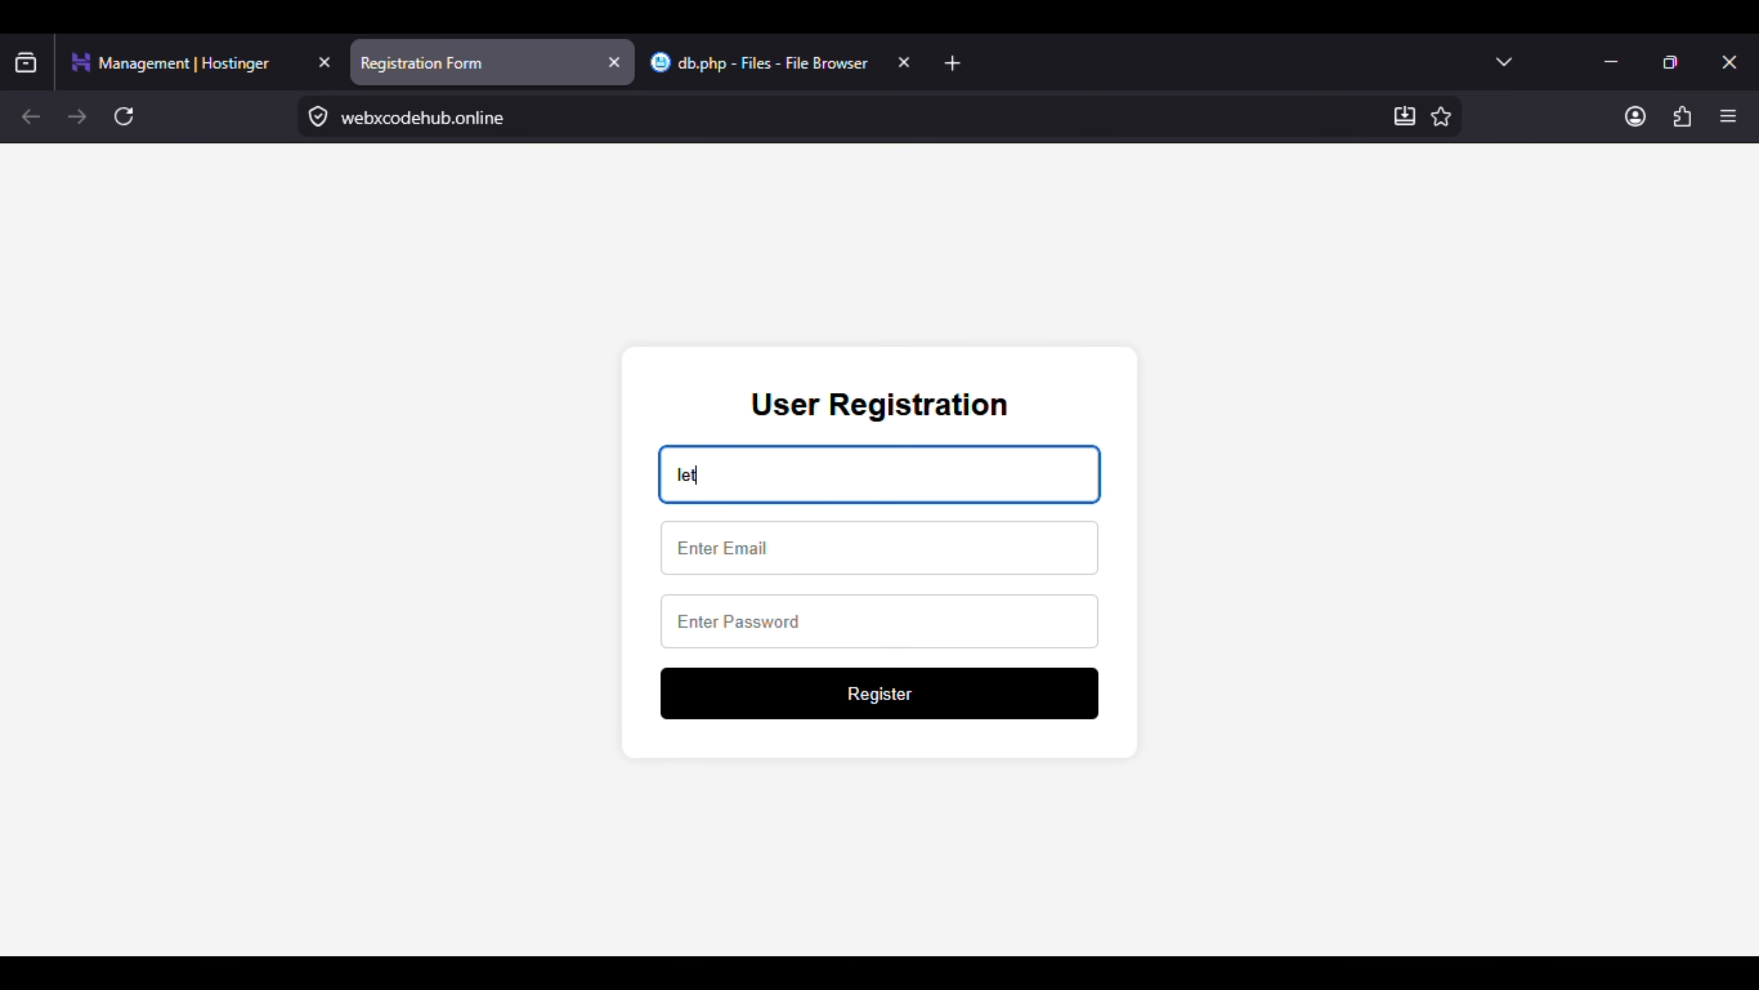
{"action": "type", "text": "Test"}
{"action": "left_click", "coordinate": [767, 557]}
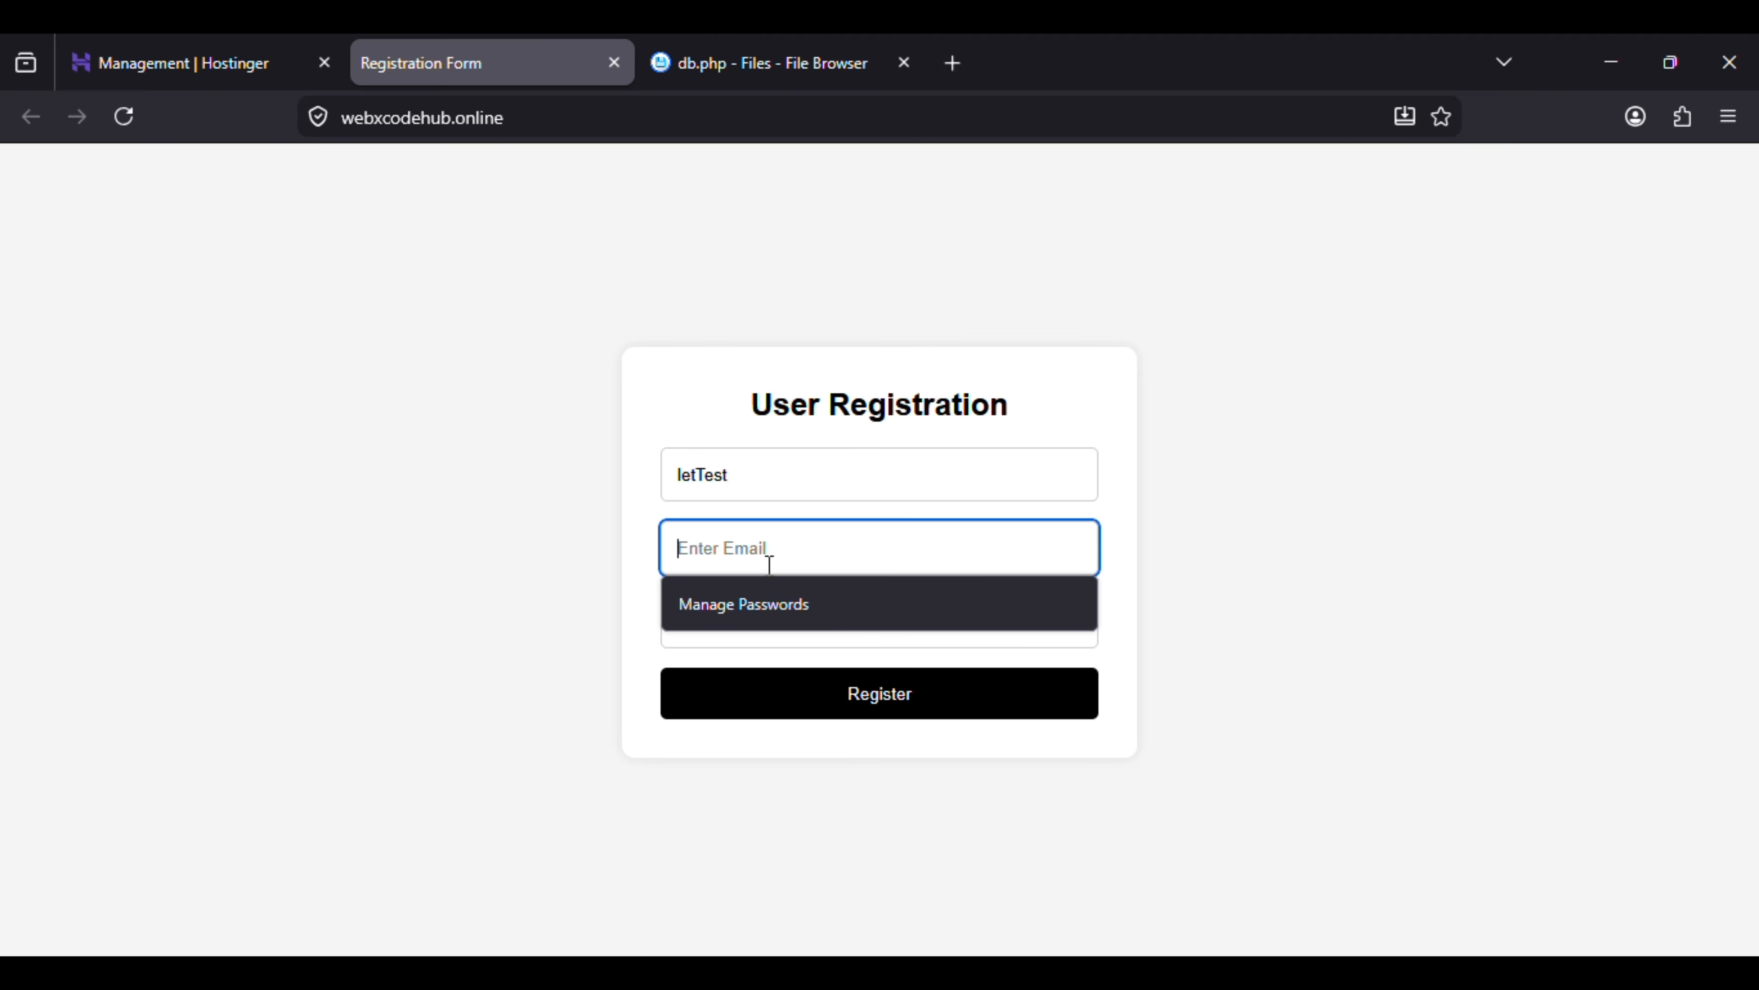
{"action": "type", "text": "testing@gmail.co"}
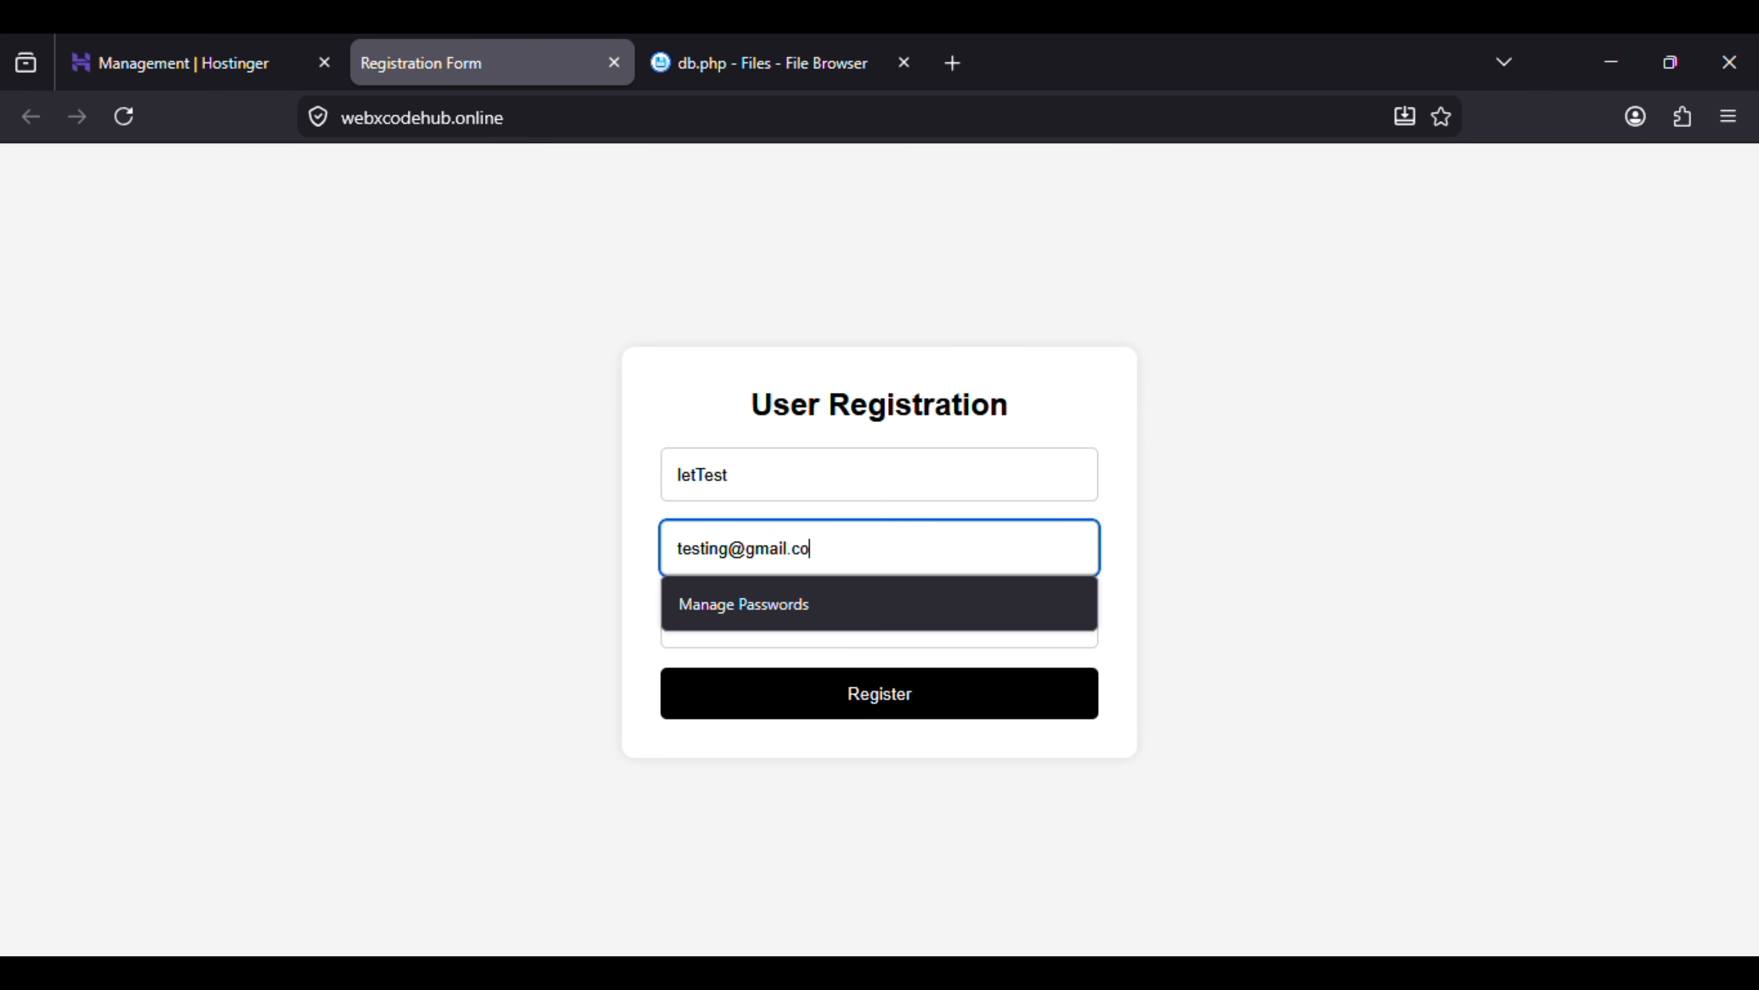
{"action": "type", "text": "m"}
{"action": "left_click", "coordinate": [1043, 474]}
{"action": "left_click", "coordinate": [807, 616]}
{"action": "type", "text": "••"}
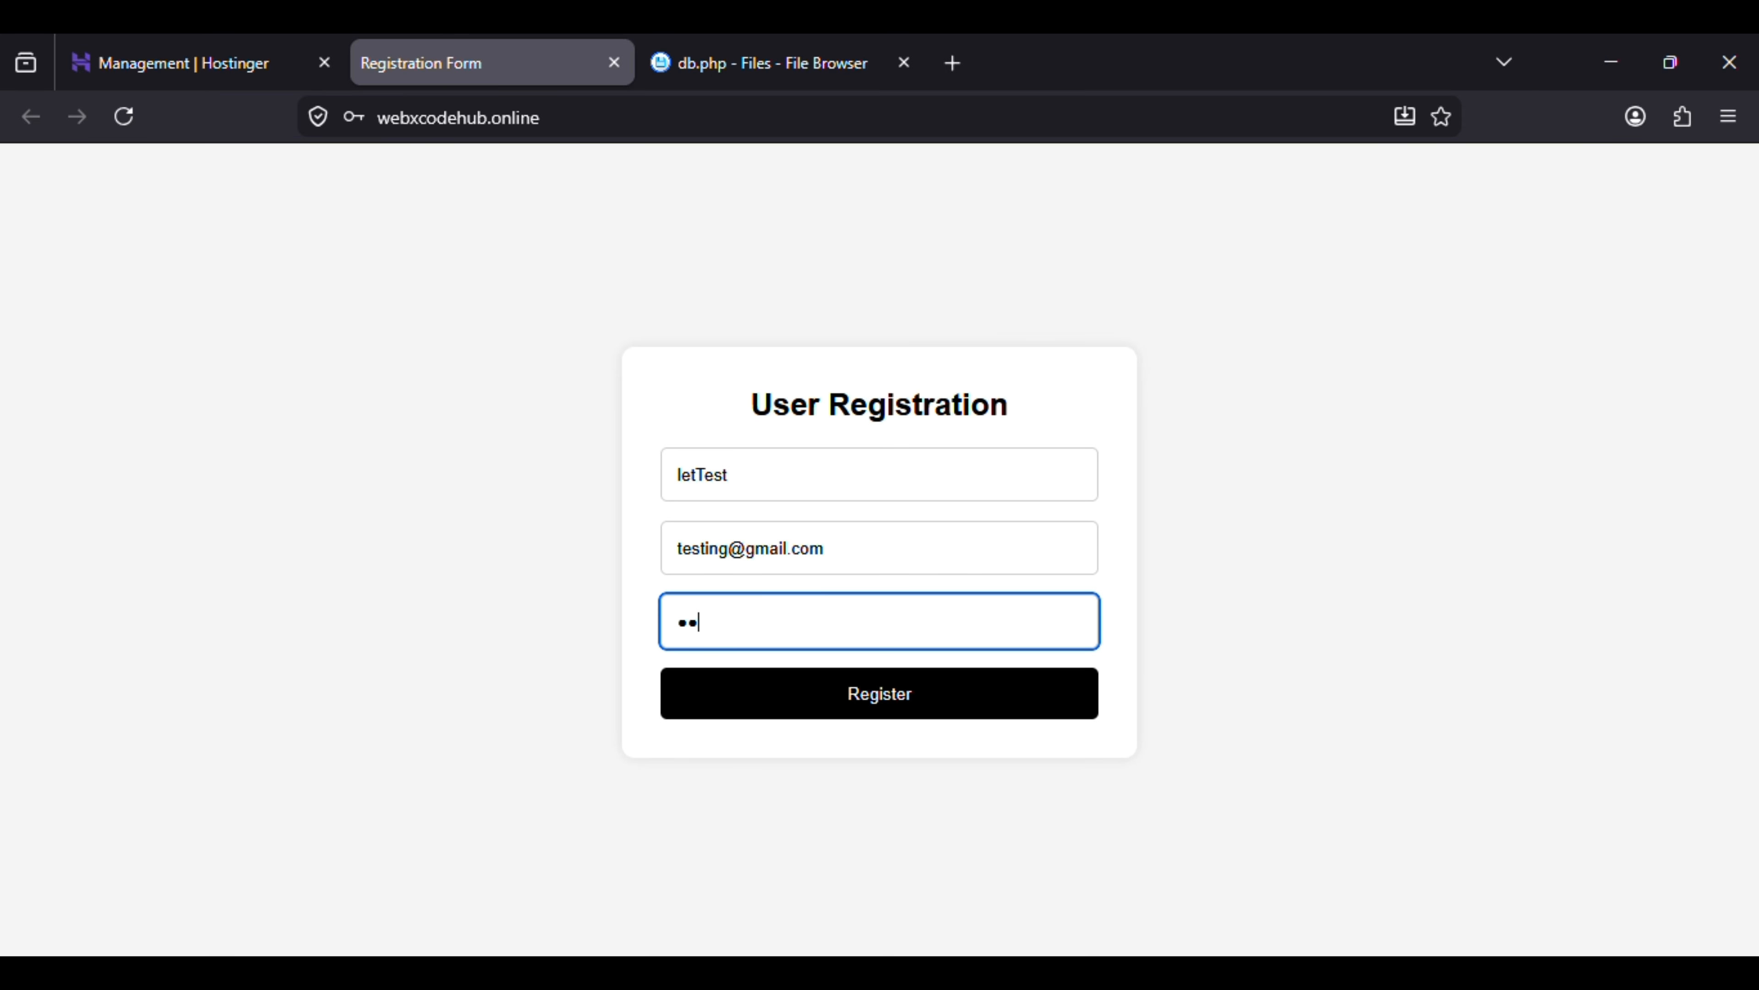
{"action": "type", "text": "•"}
{"action": "left_click", "coordinate": [919, 715]}
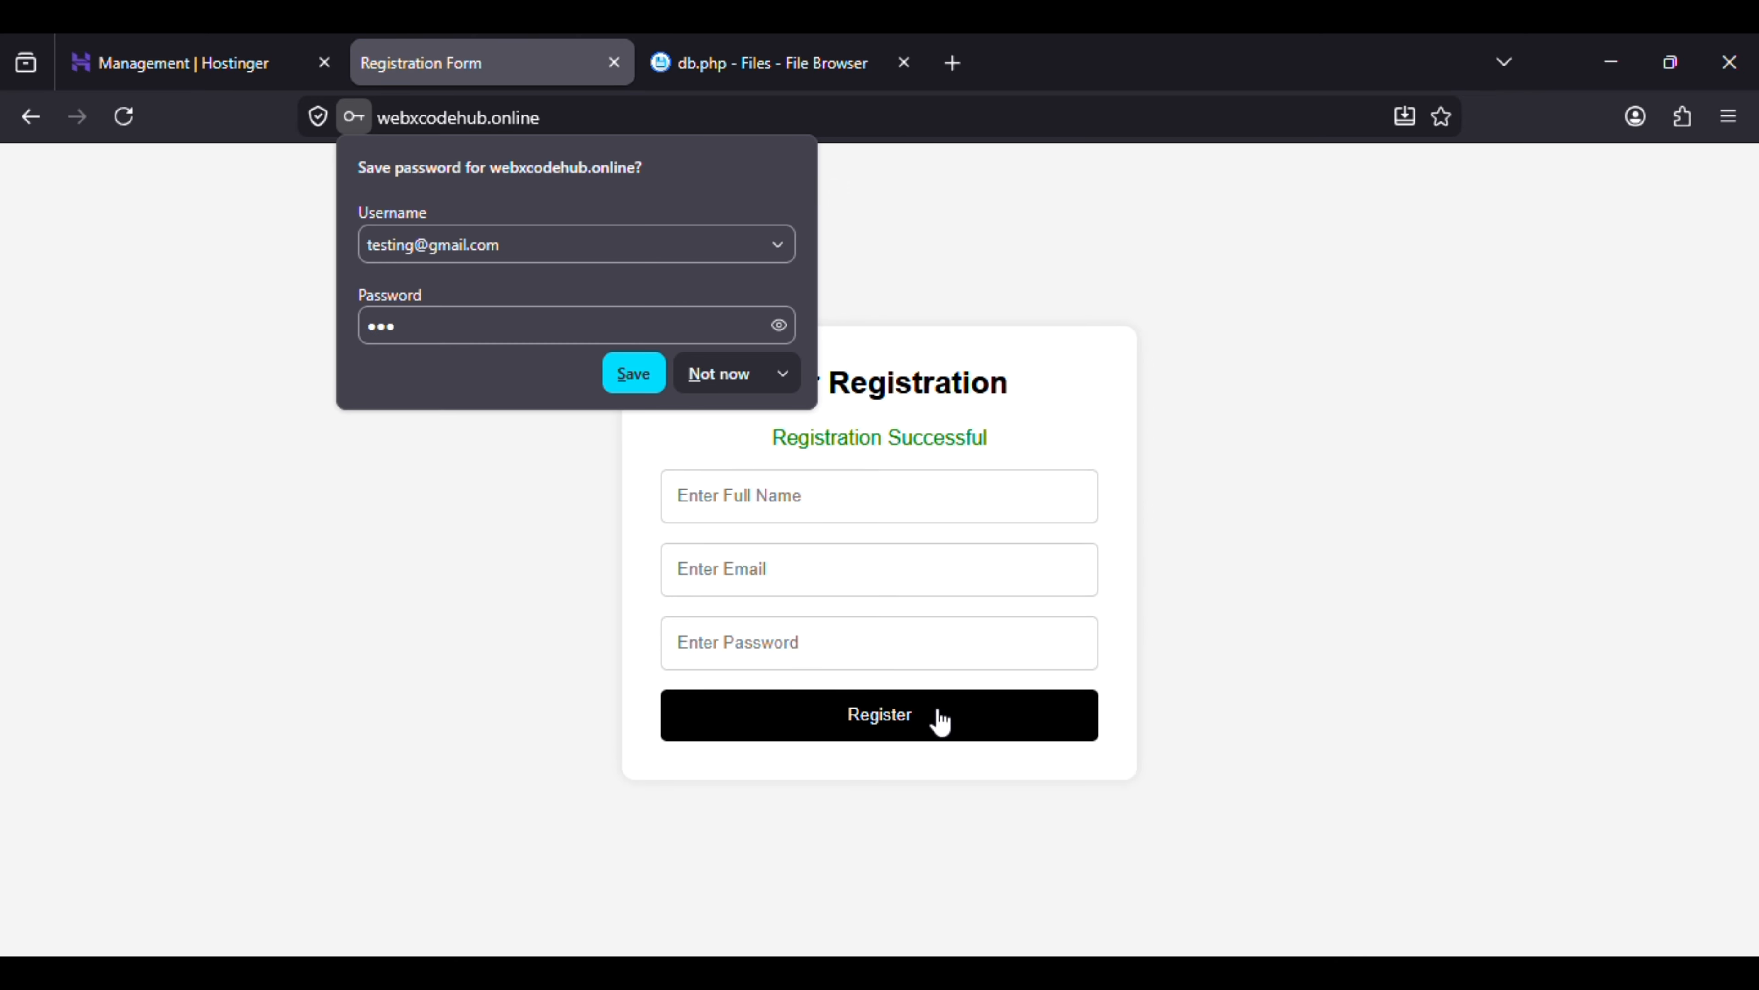
{"action": "left_click", "coordinate": [700, 377]}
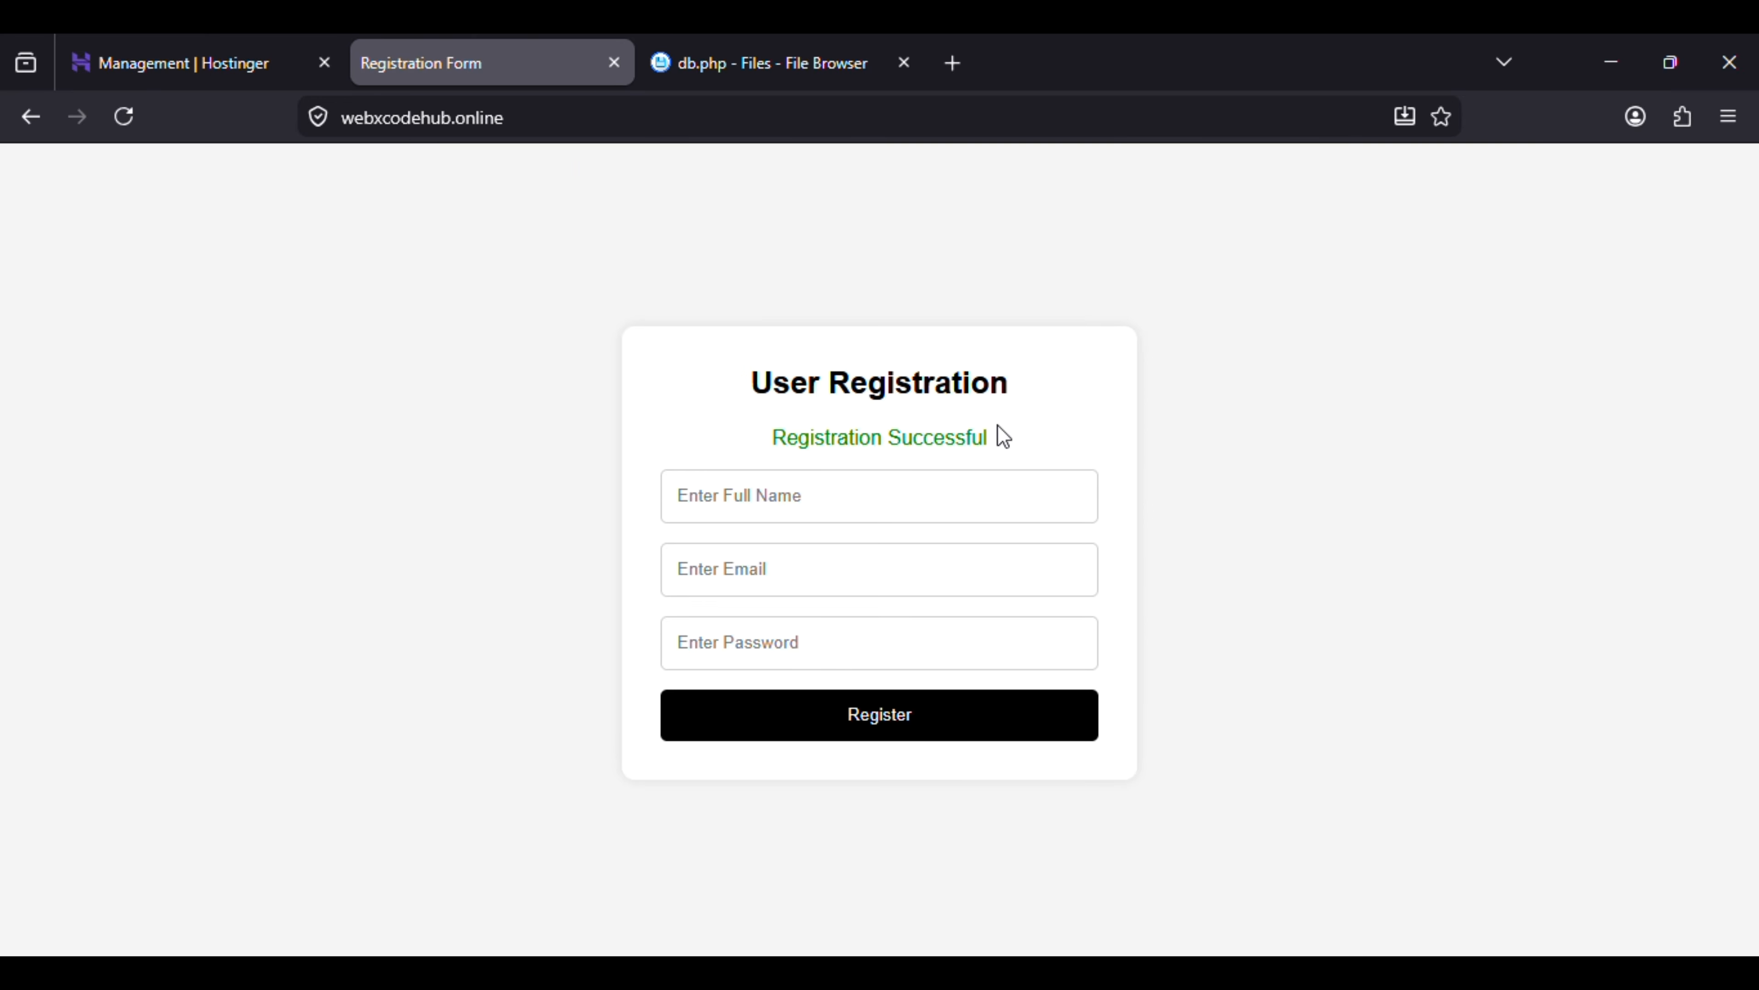
Highlight the Registration Successful message, then return to the Hostinger MySQL database list
{"action": "left_click_drag", "start_coordinate": [1002, 432], "coordinate": [750, 432]}
{"action": "left_click", "coordinate": [1067, 399]}
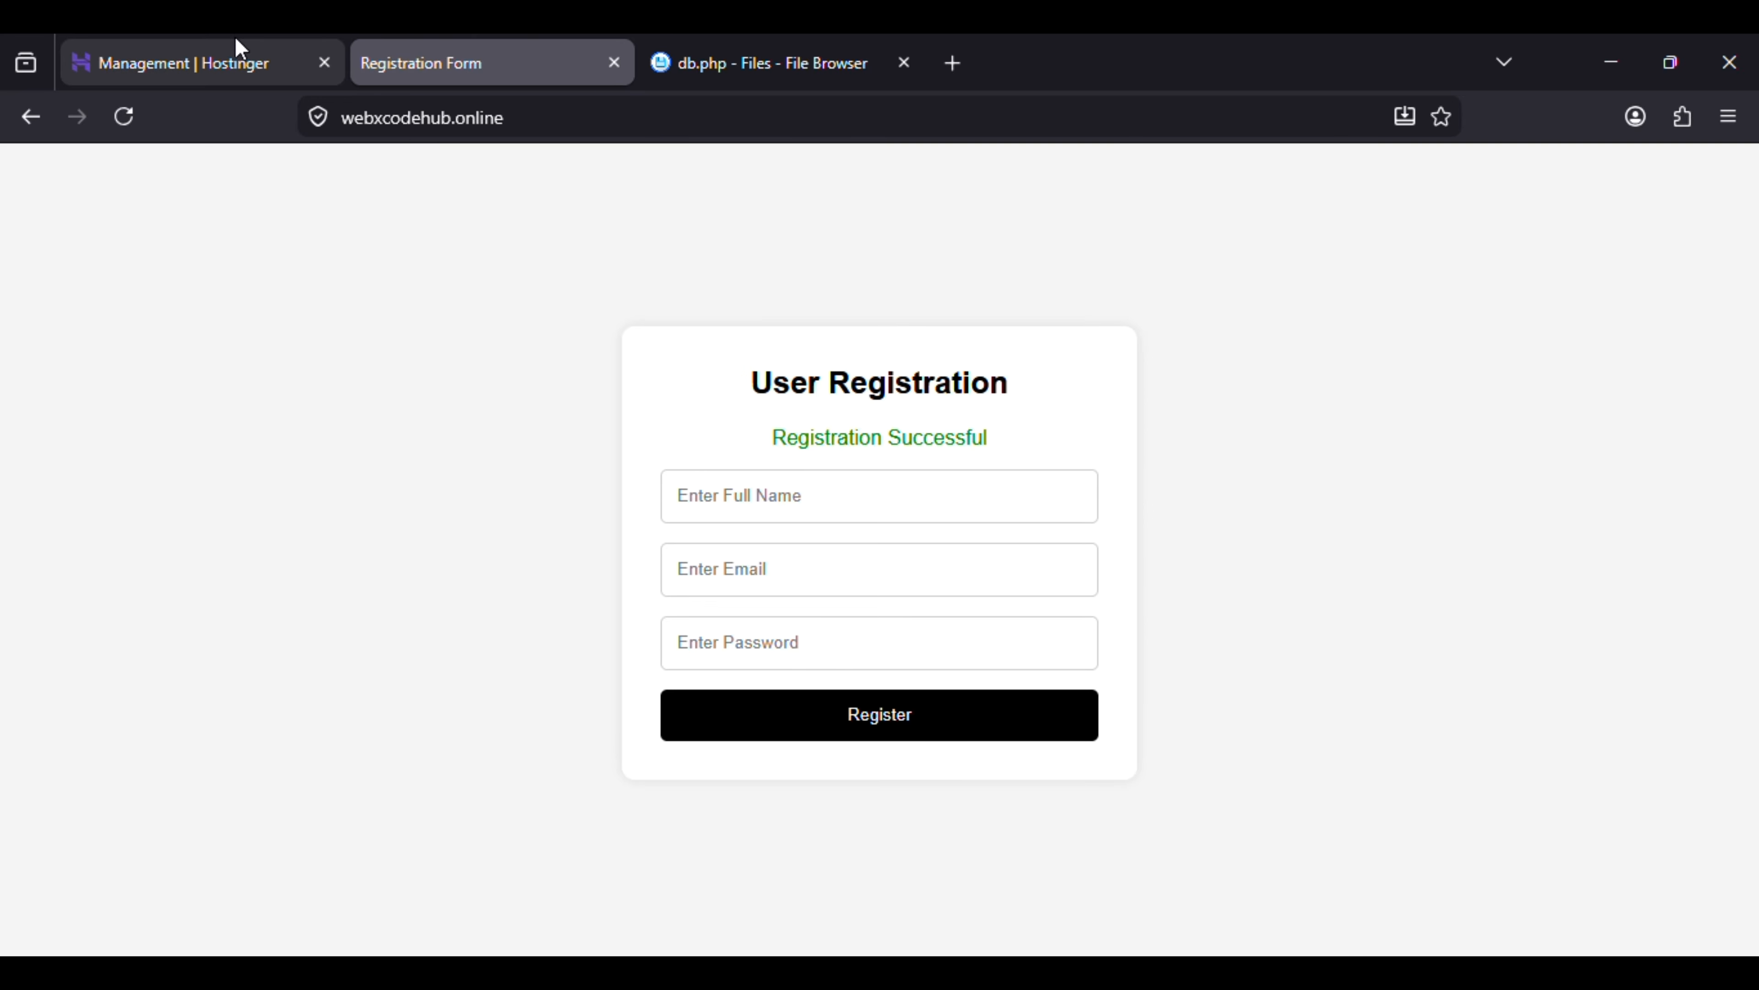
{"action": "left_click", "coordinate": [698, 49]}
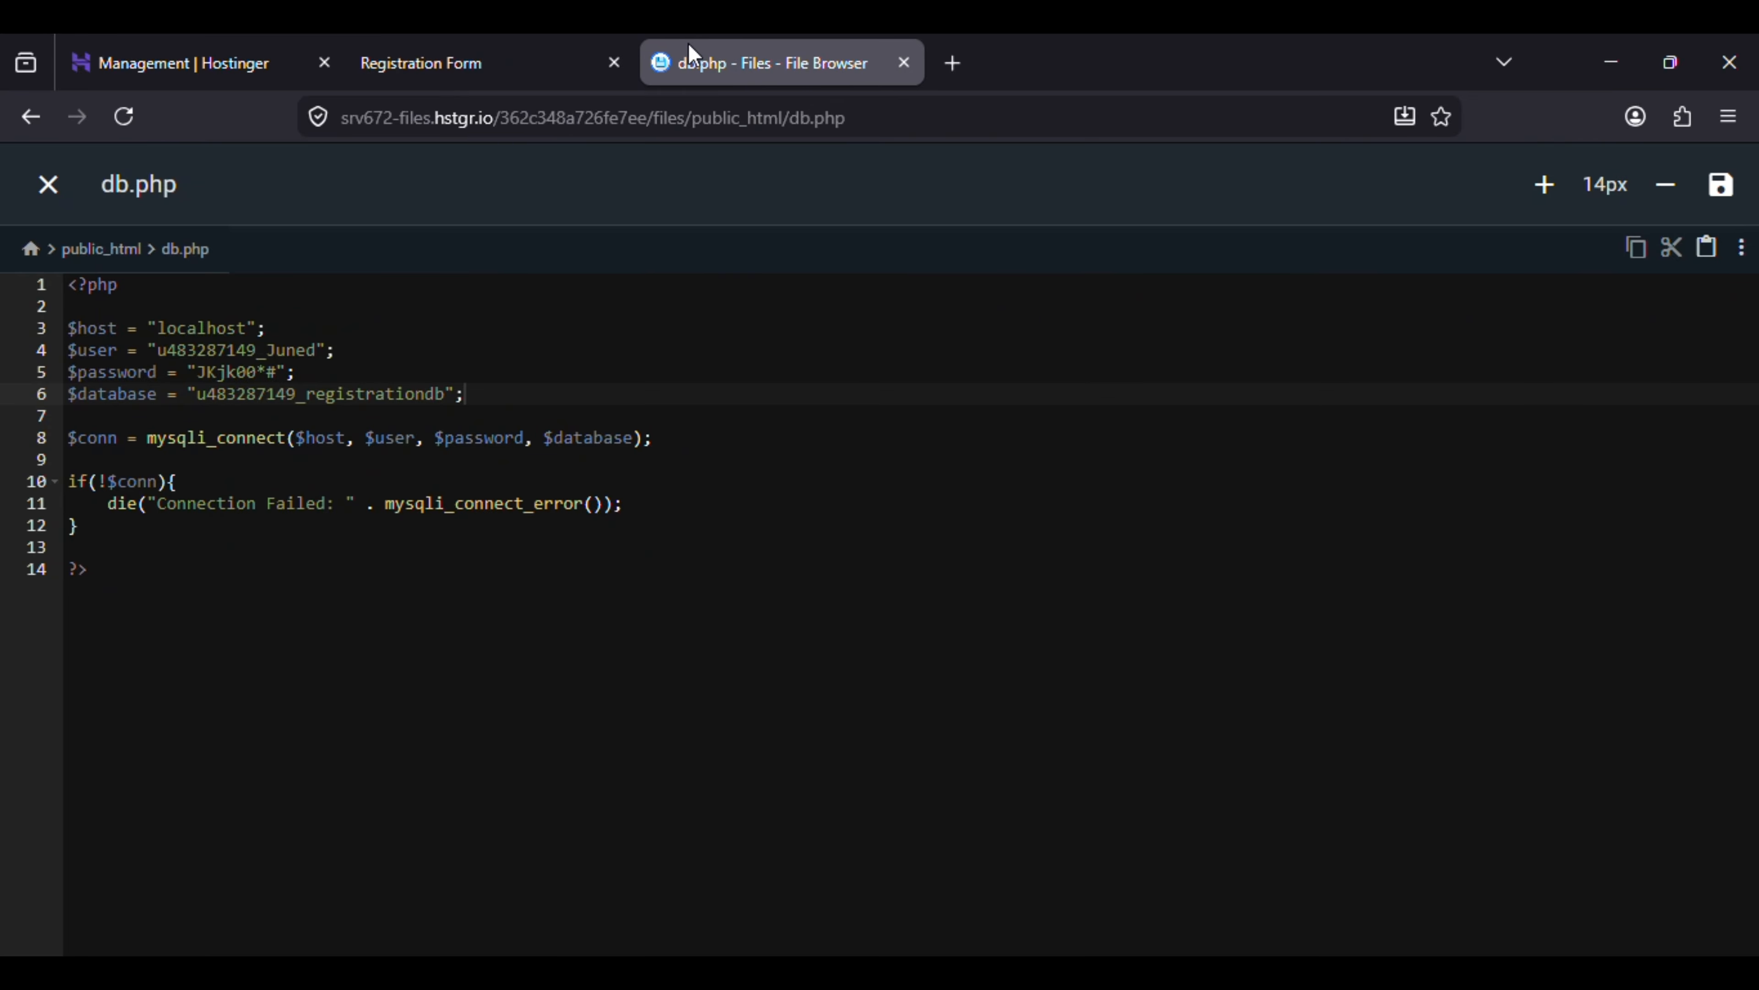
{"action": "left_click", "coordinate": [208, 63]}
{"action": "scroll", "coordinate": [1333, 790], "scroll_direction": "down", "scroll_amount": 6}
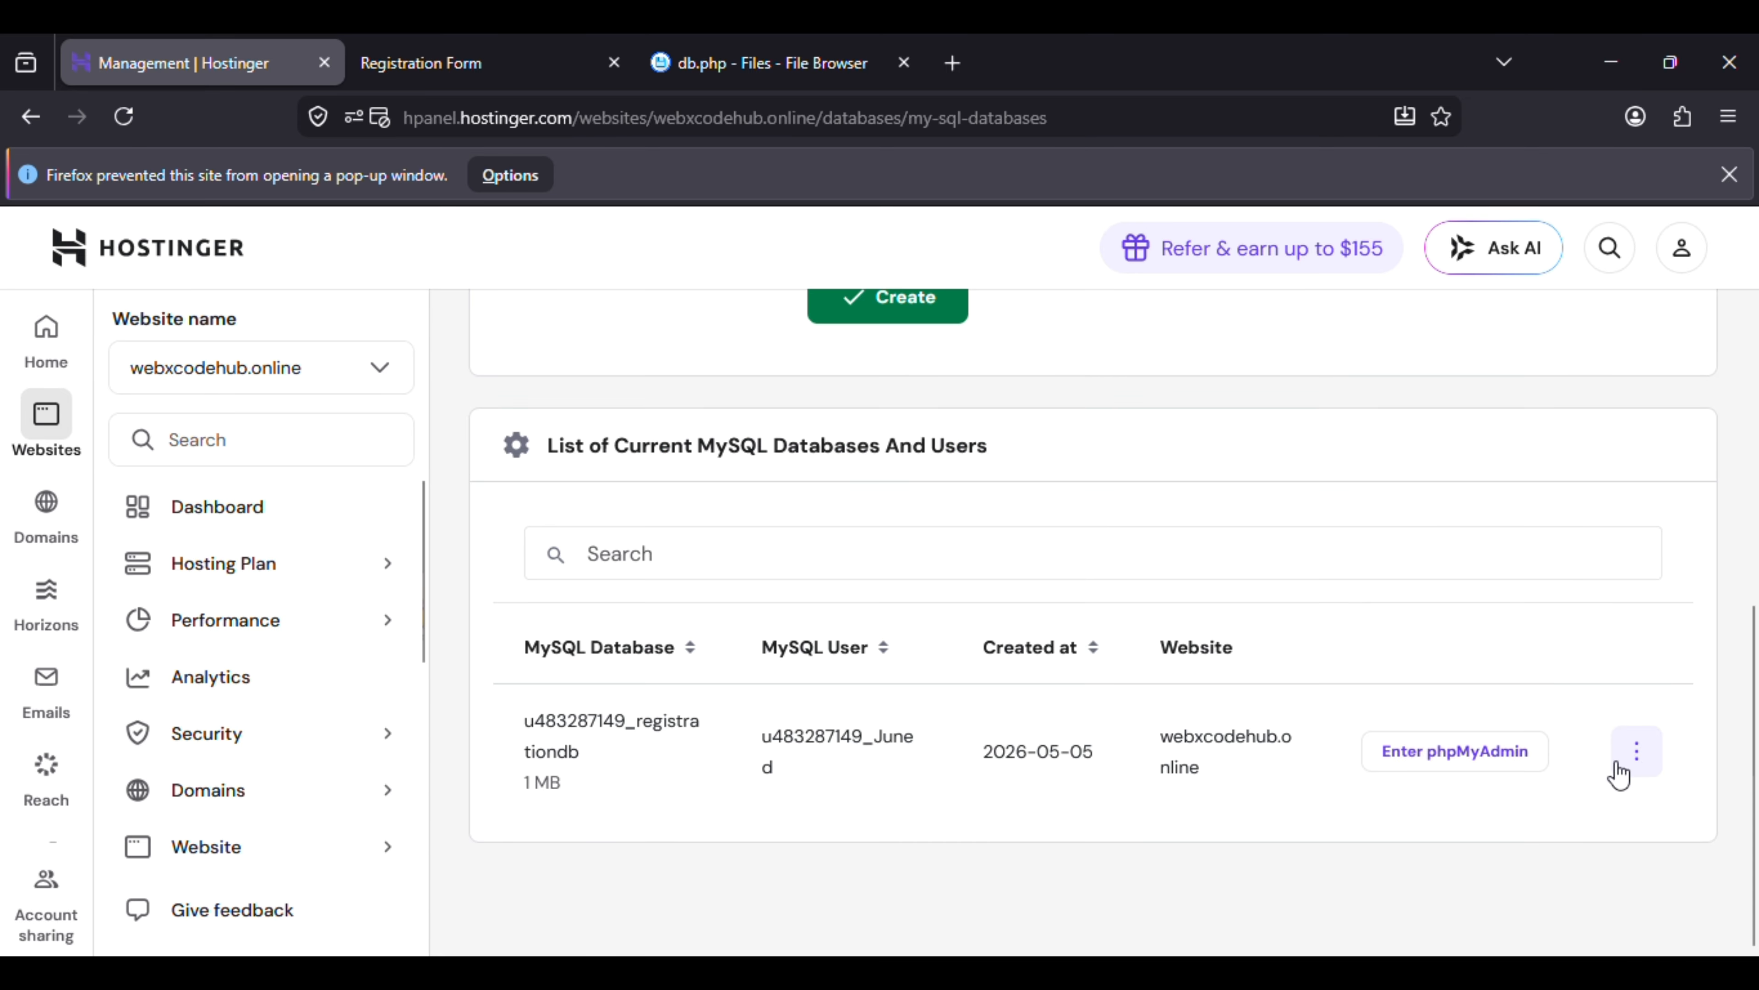
Open the hosted users table in phpMyAdmin to confirm the test user as row 3, then return to the form
{"action": "left_click", "coordinate": [1429, 762]}
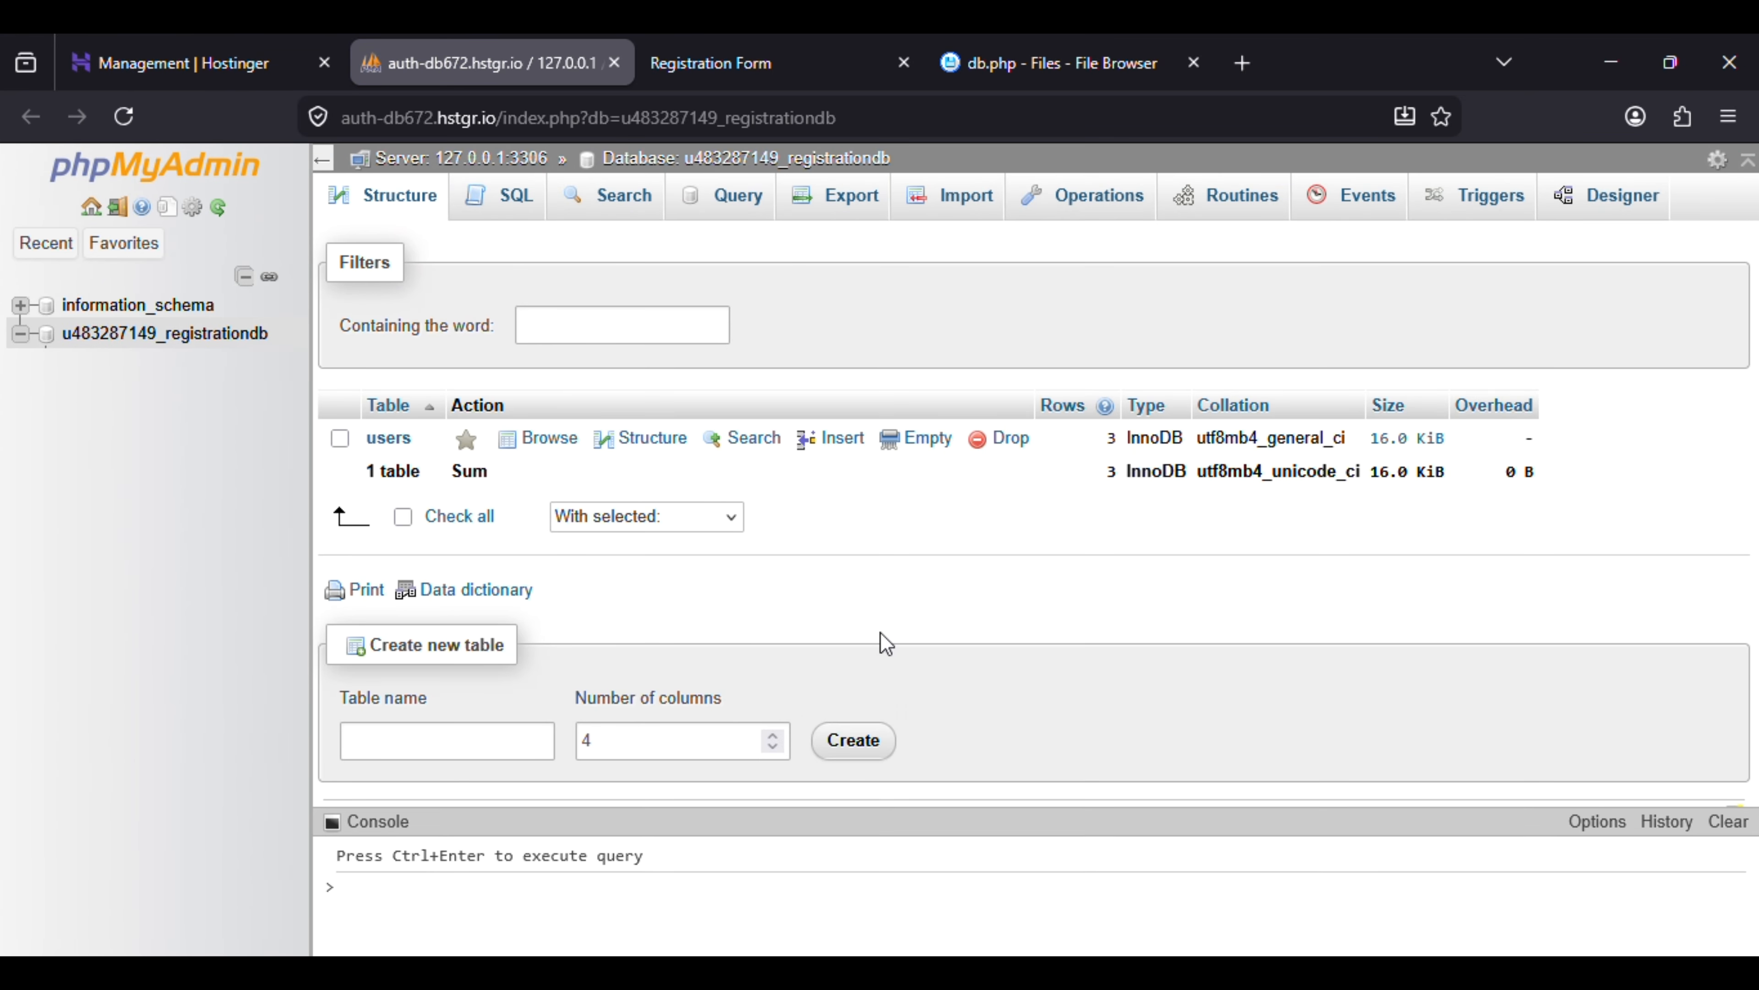
{"action": "left_click", "coordinate": [110, 390]}
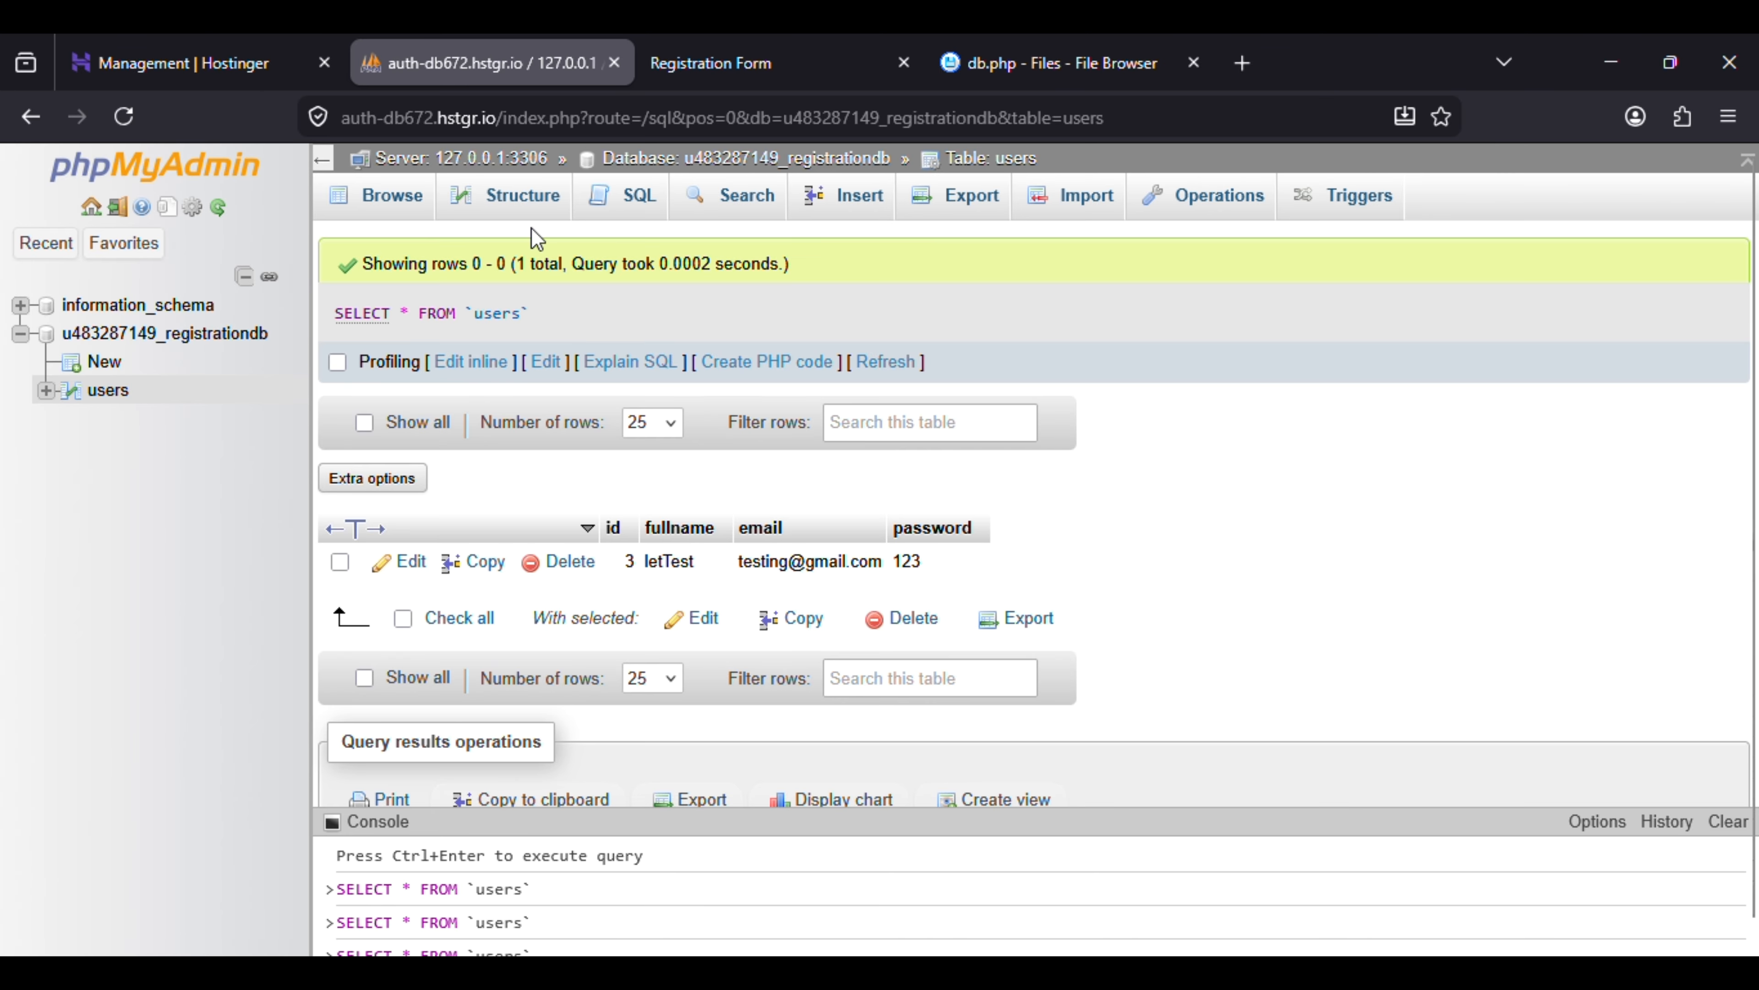
{"action": "left_click", "coordinate": [696, 64]}
{"action": "left_click", "coordinate": [802, 501]}
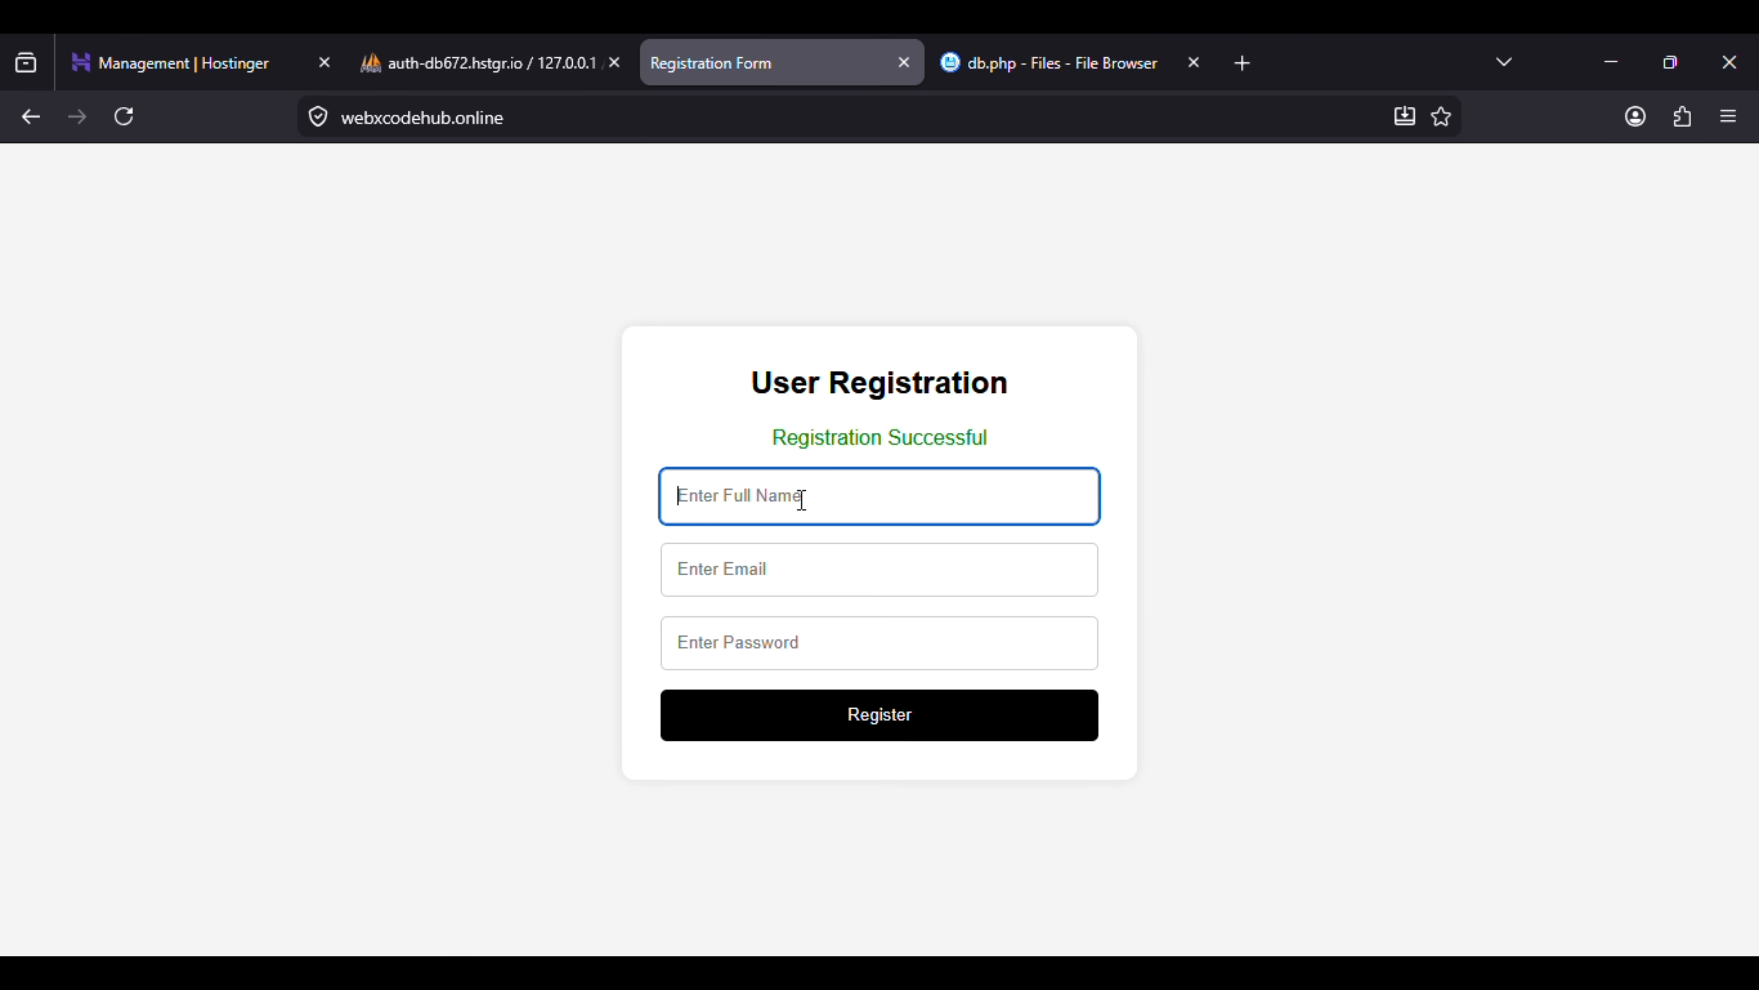
Fill the registration form with a second test user's name, e-mail and password
{"action": "left_click", "coordinate": [743, 514]}
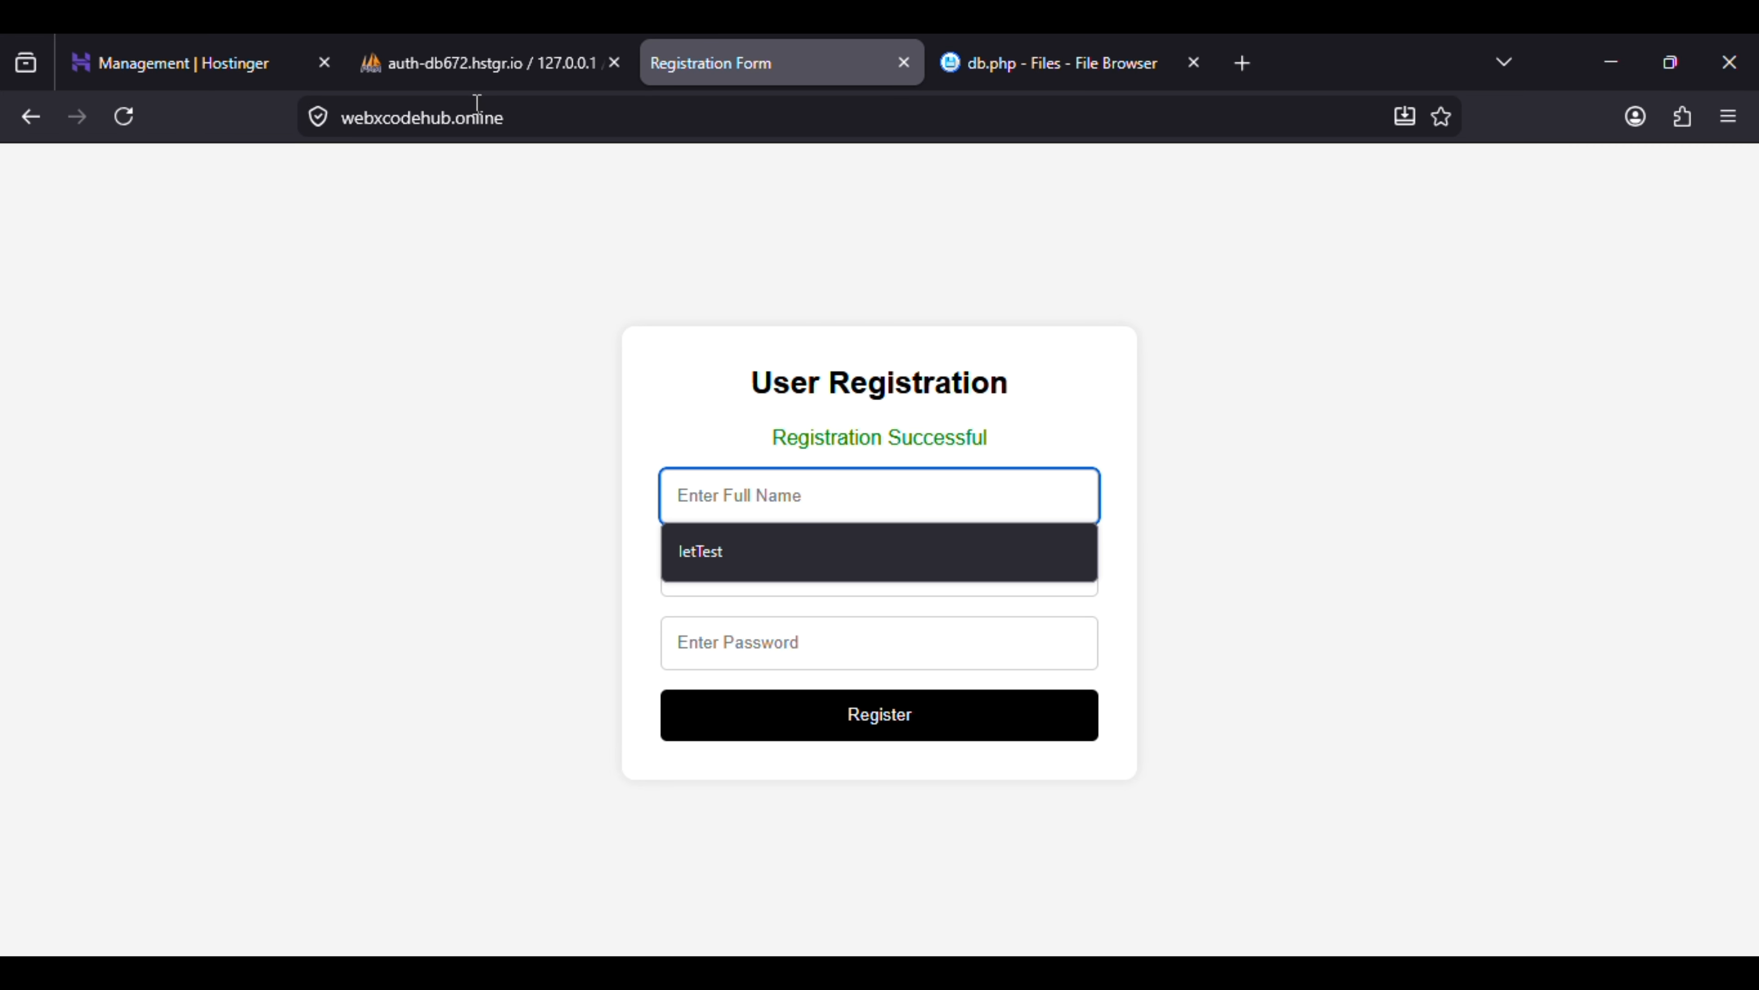
{"action": "left_click", "coordinate": [421, 118]}
{"action": "left_click", "coordinate": [208, 337]}
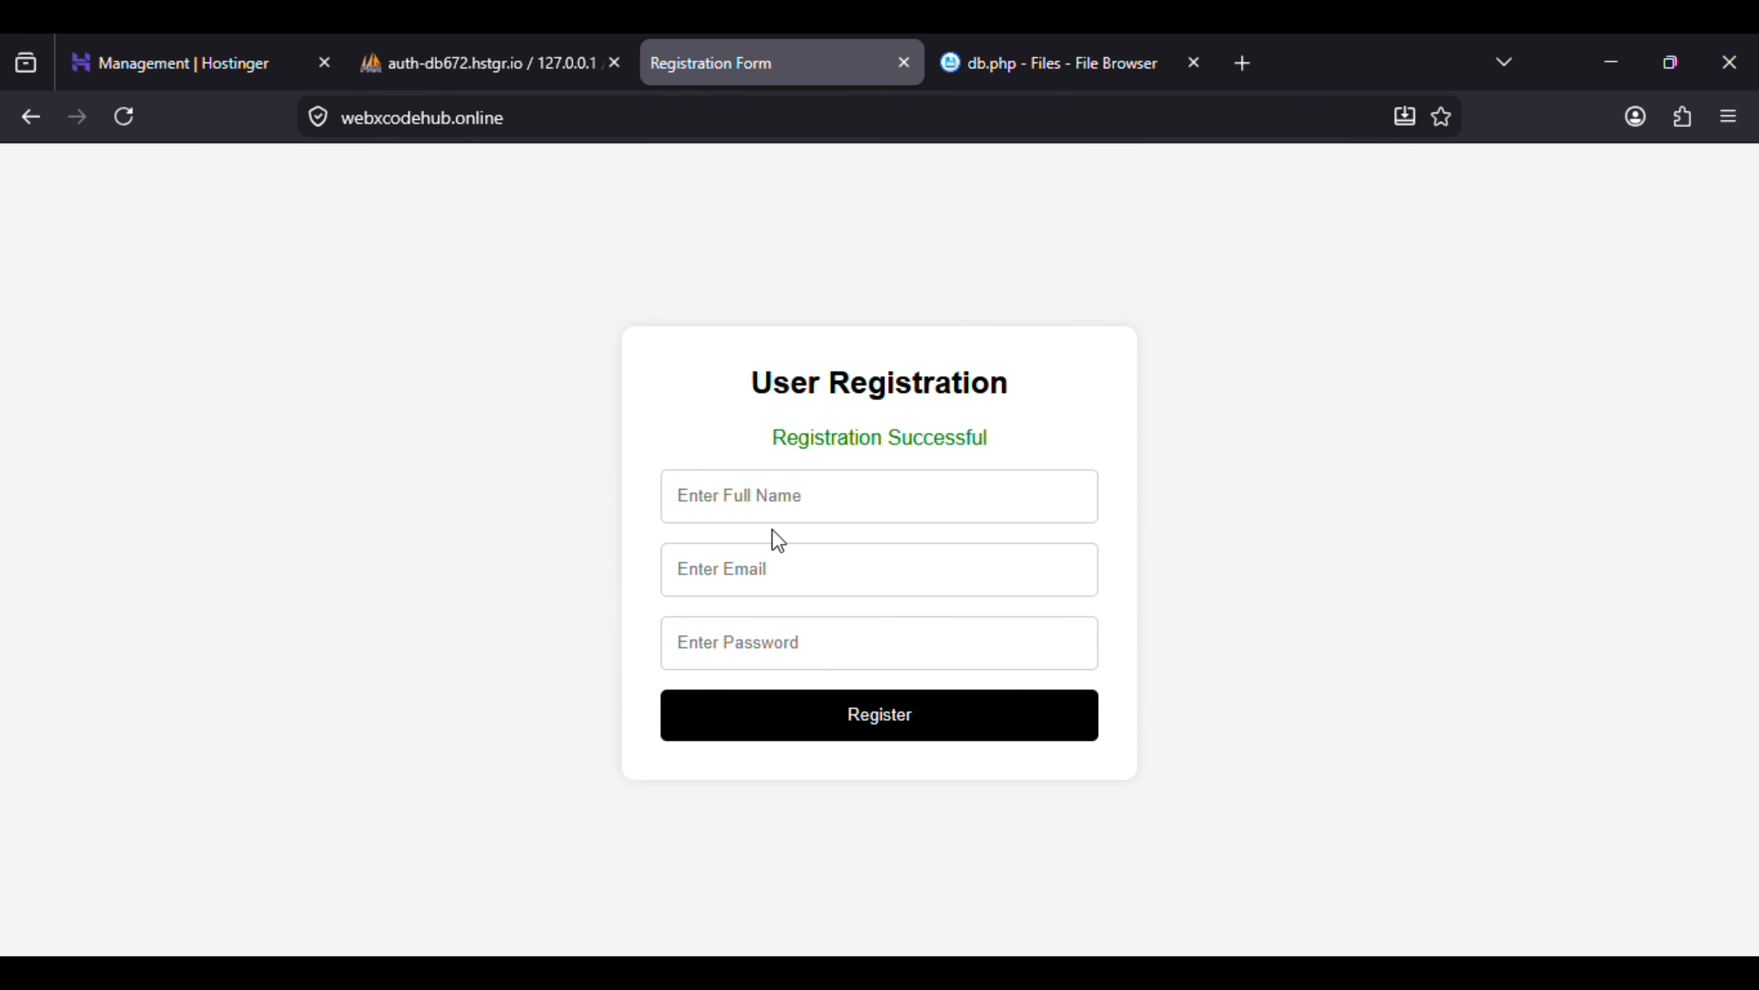
{"action": "left_click", "coordinate": [771, 504]}
{"action": "type", "text": "subscribe kar lo g"}
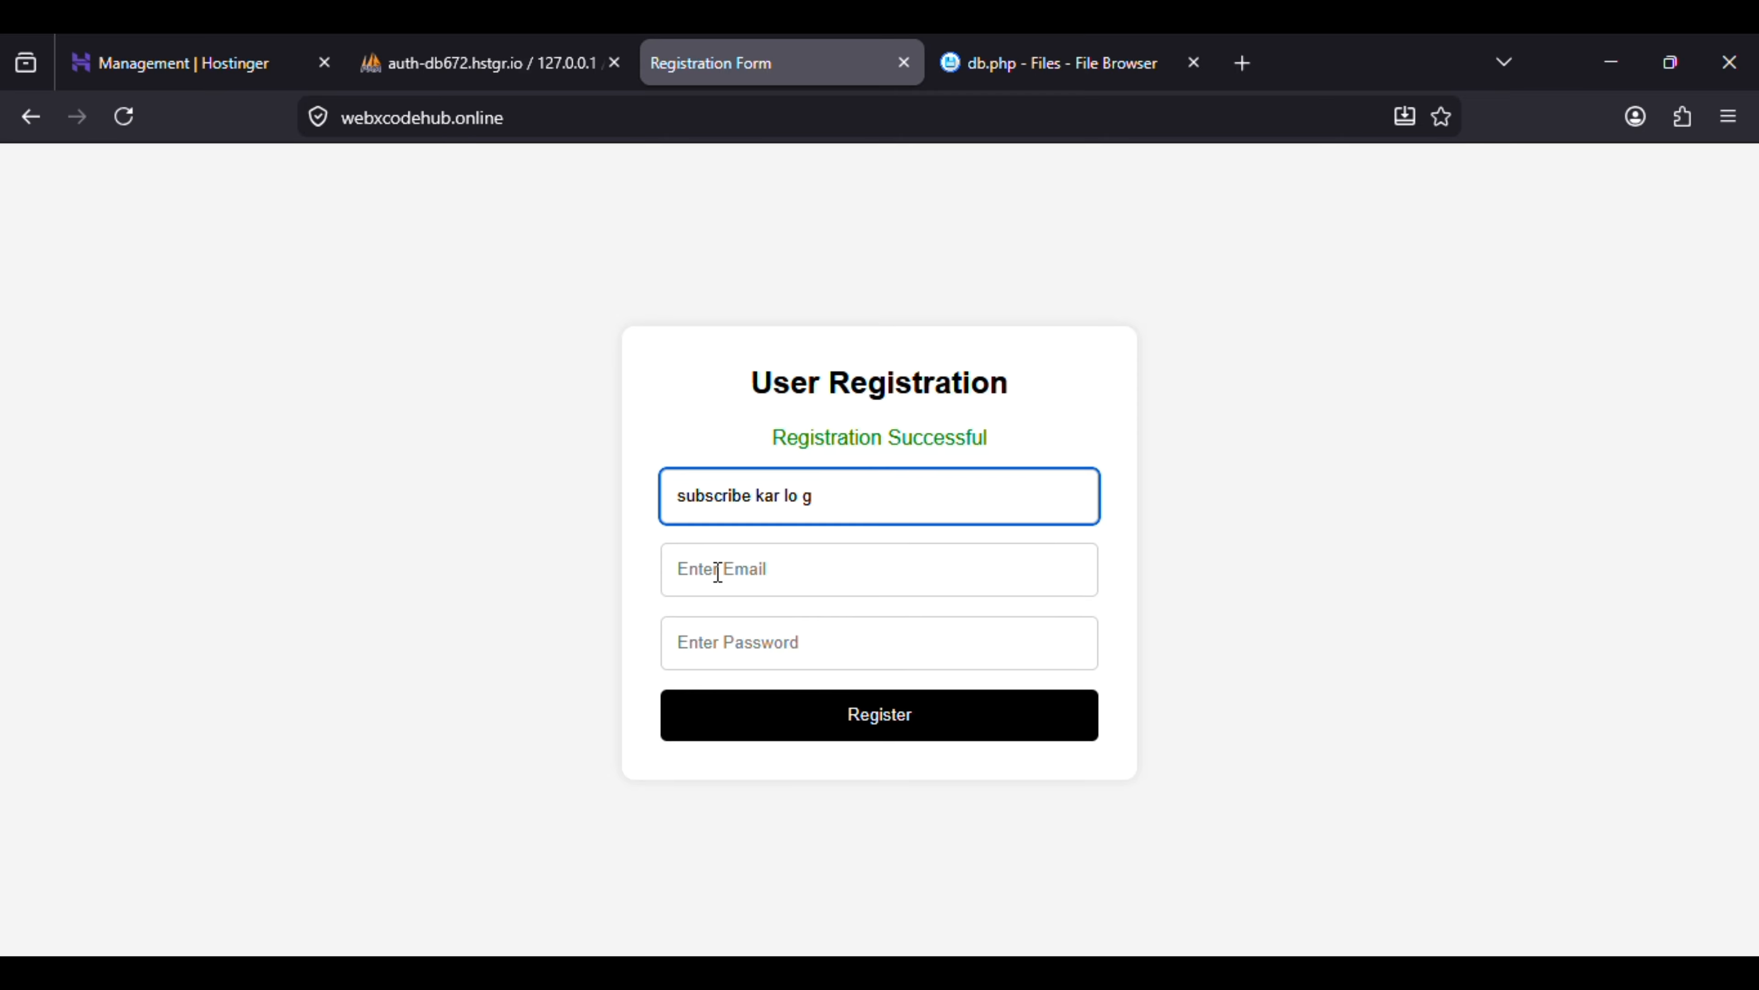
{"action": "left_click", "coordinate": [717, 573]}
{"action": "type", "text": "s"}
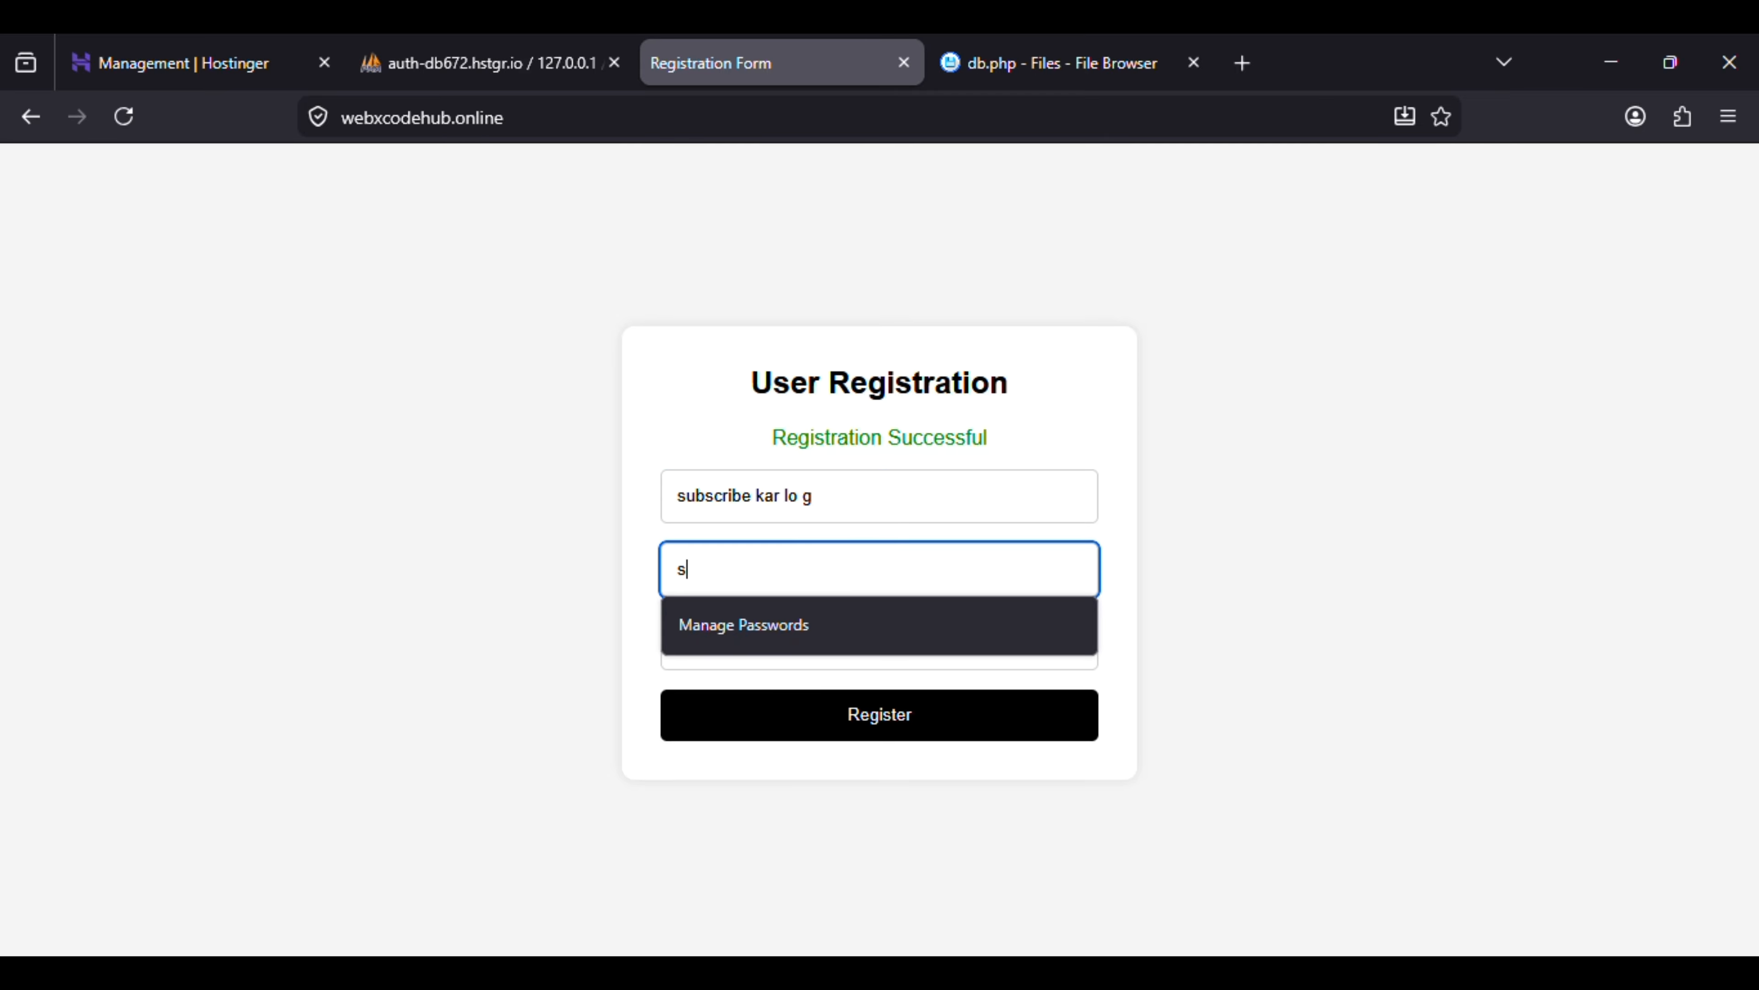
{"action": "type", "text": "ubscribe@gmail.com"}
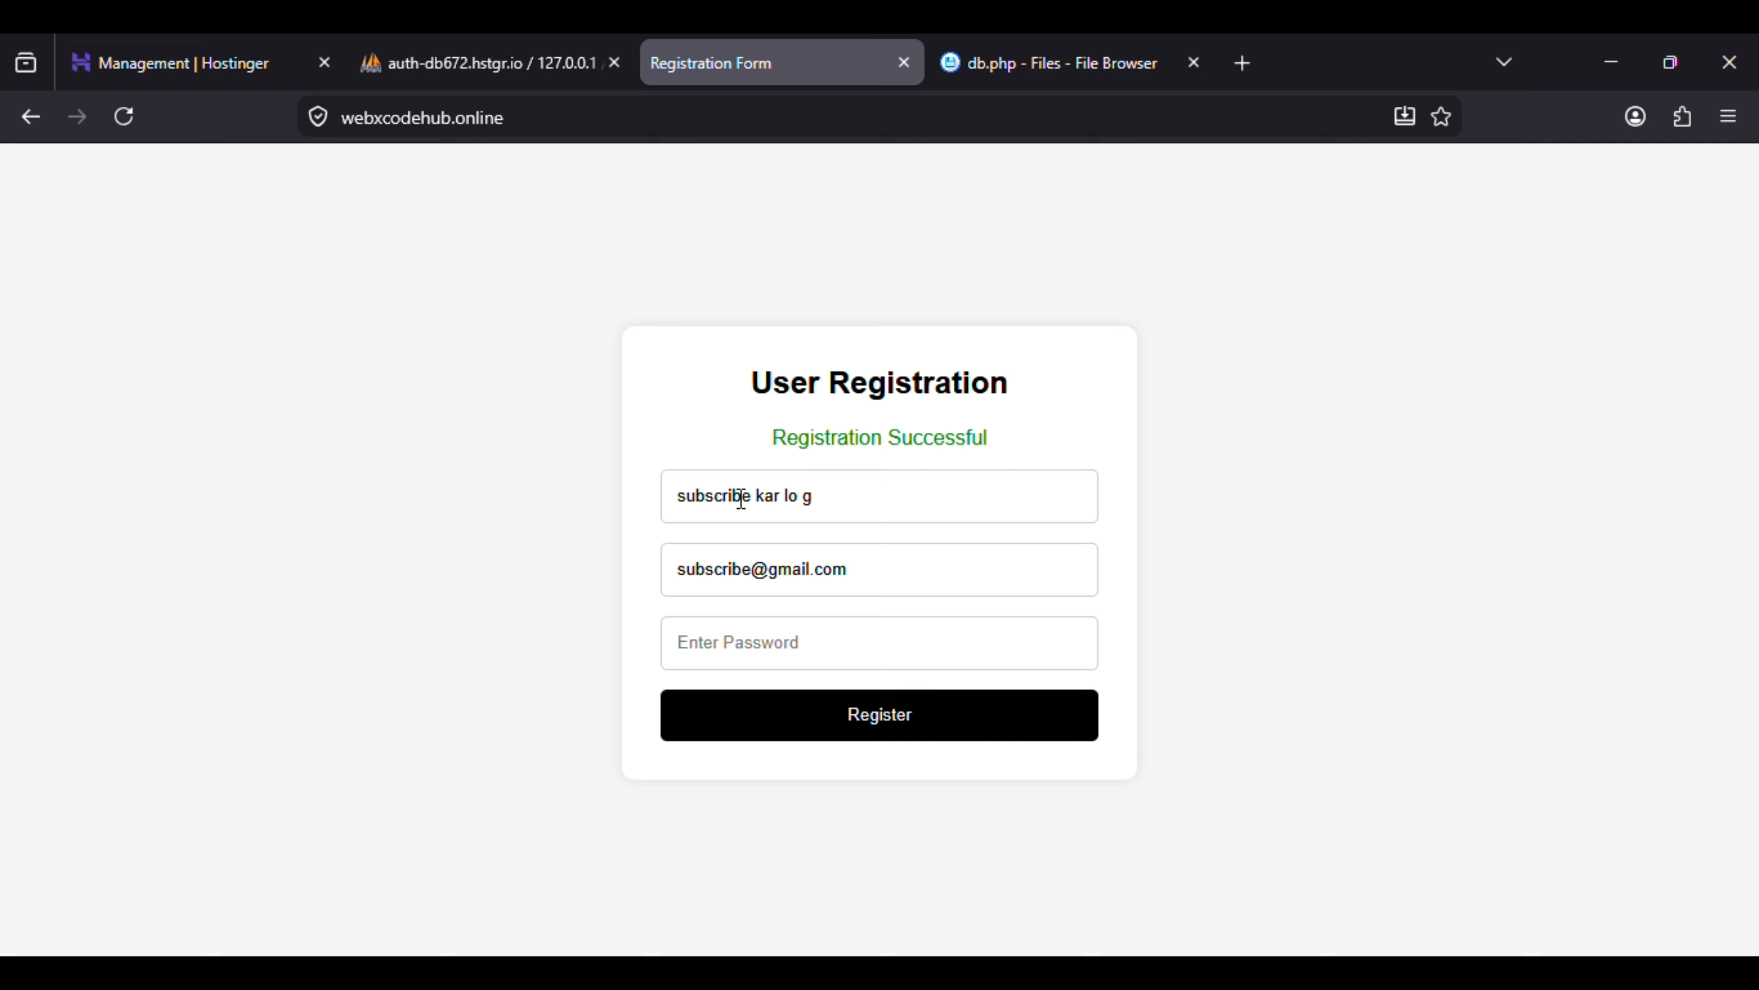
{"action": "left_click", "coordinate": [785, 656]}
Submit the second registration without saving the password and launch phpMyAdmin from hPanel
{"action": "left_click", "coordinate": [846, 725]}
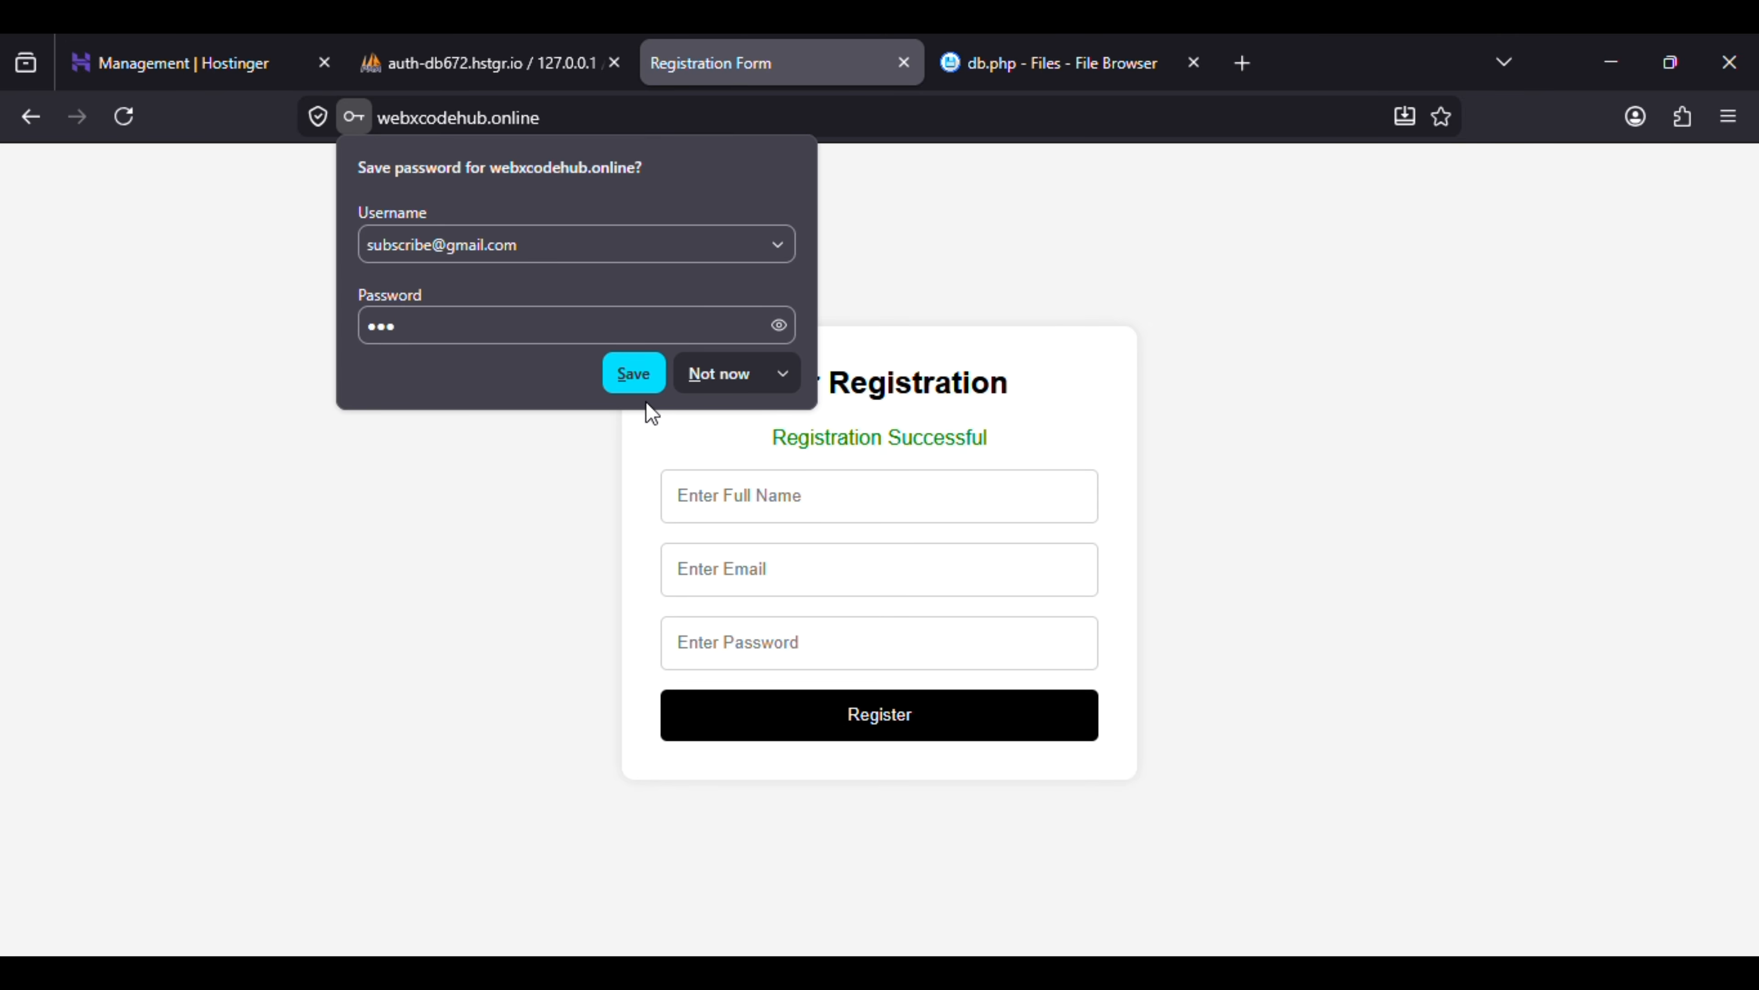
{"action": "left_click", "coordinate": [643, 384]}
{"action": "left_click", "coordinate": [248, 61]}
{"action": "left_click", "coordinate": [1430, 835]}
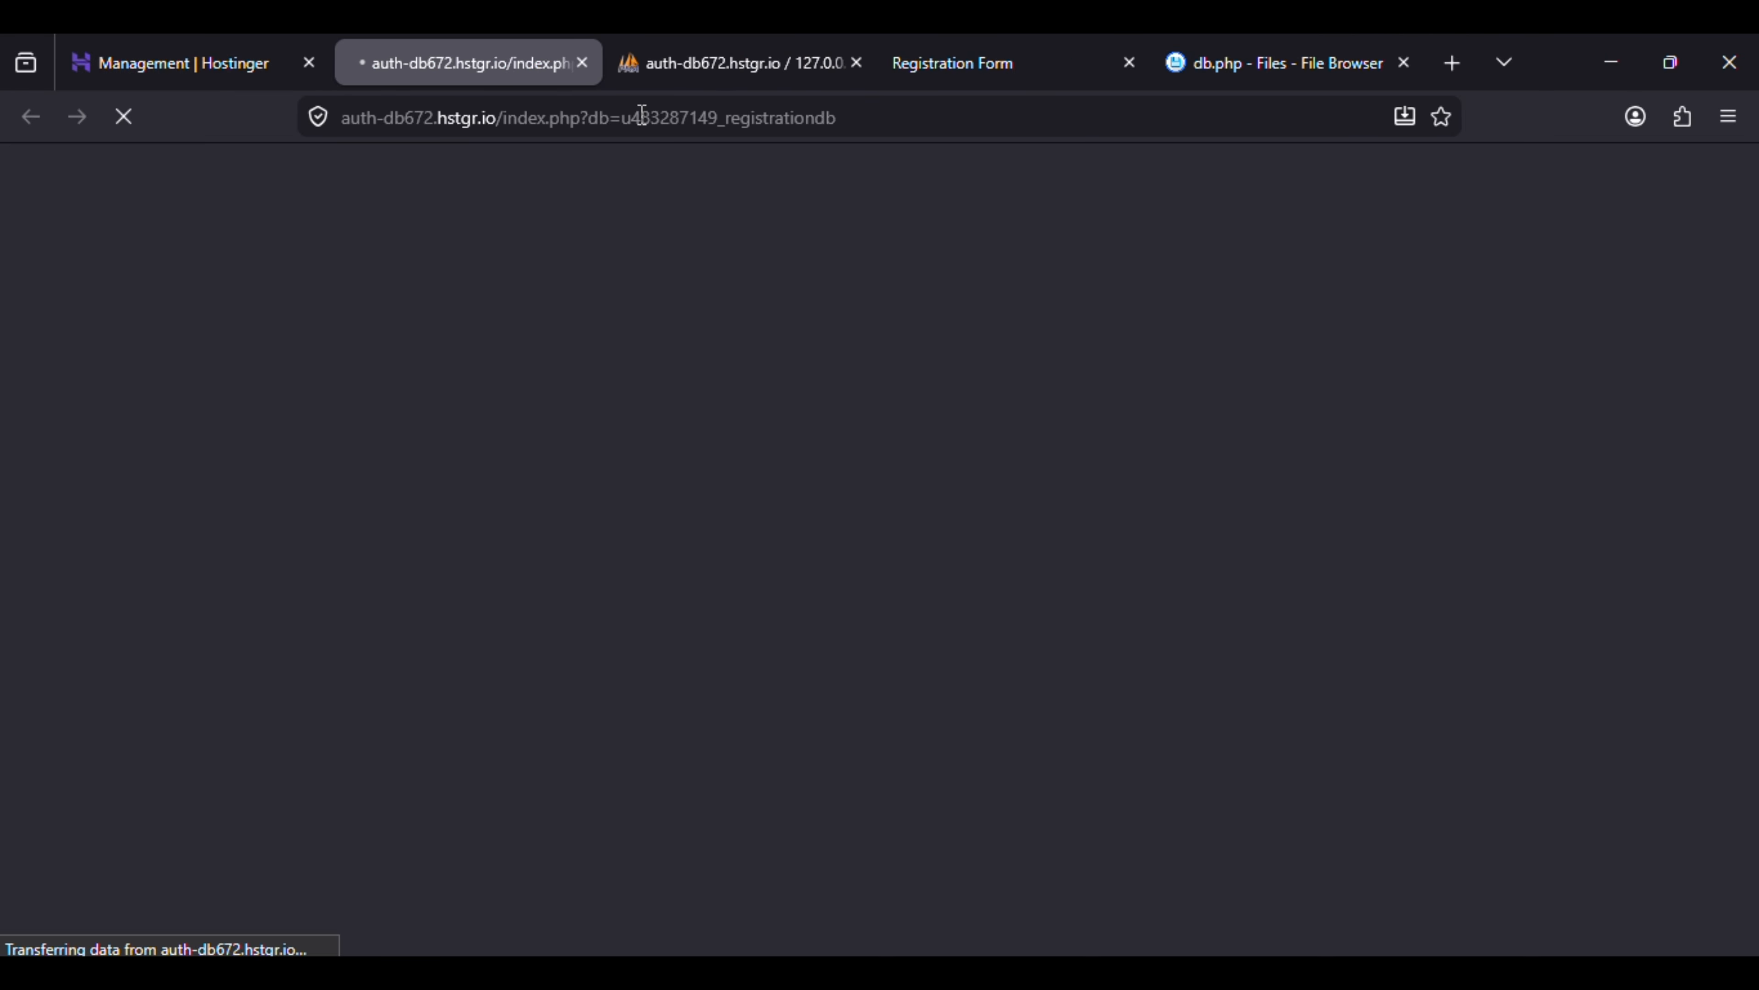
Browse the users table showing registrations with ids 3 and 4, then return to the Hostinger database list
{"action": "left_click", "coordinate": [89, 401]}
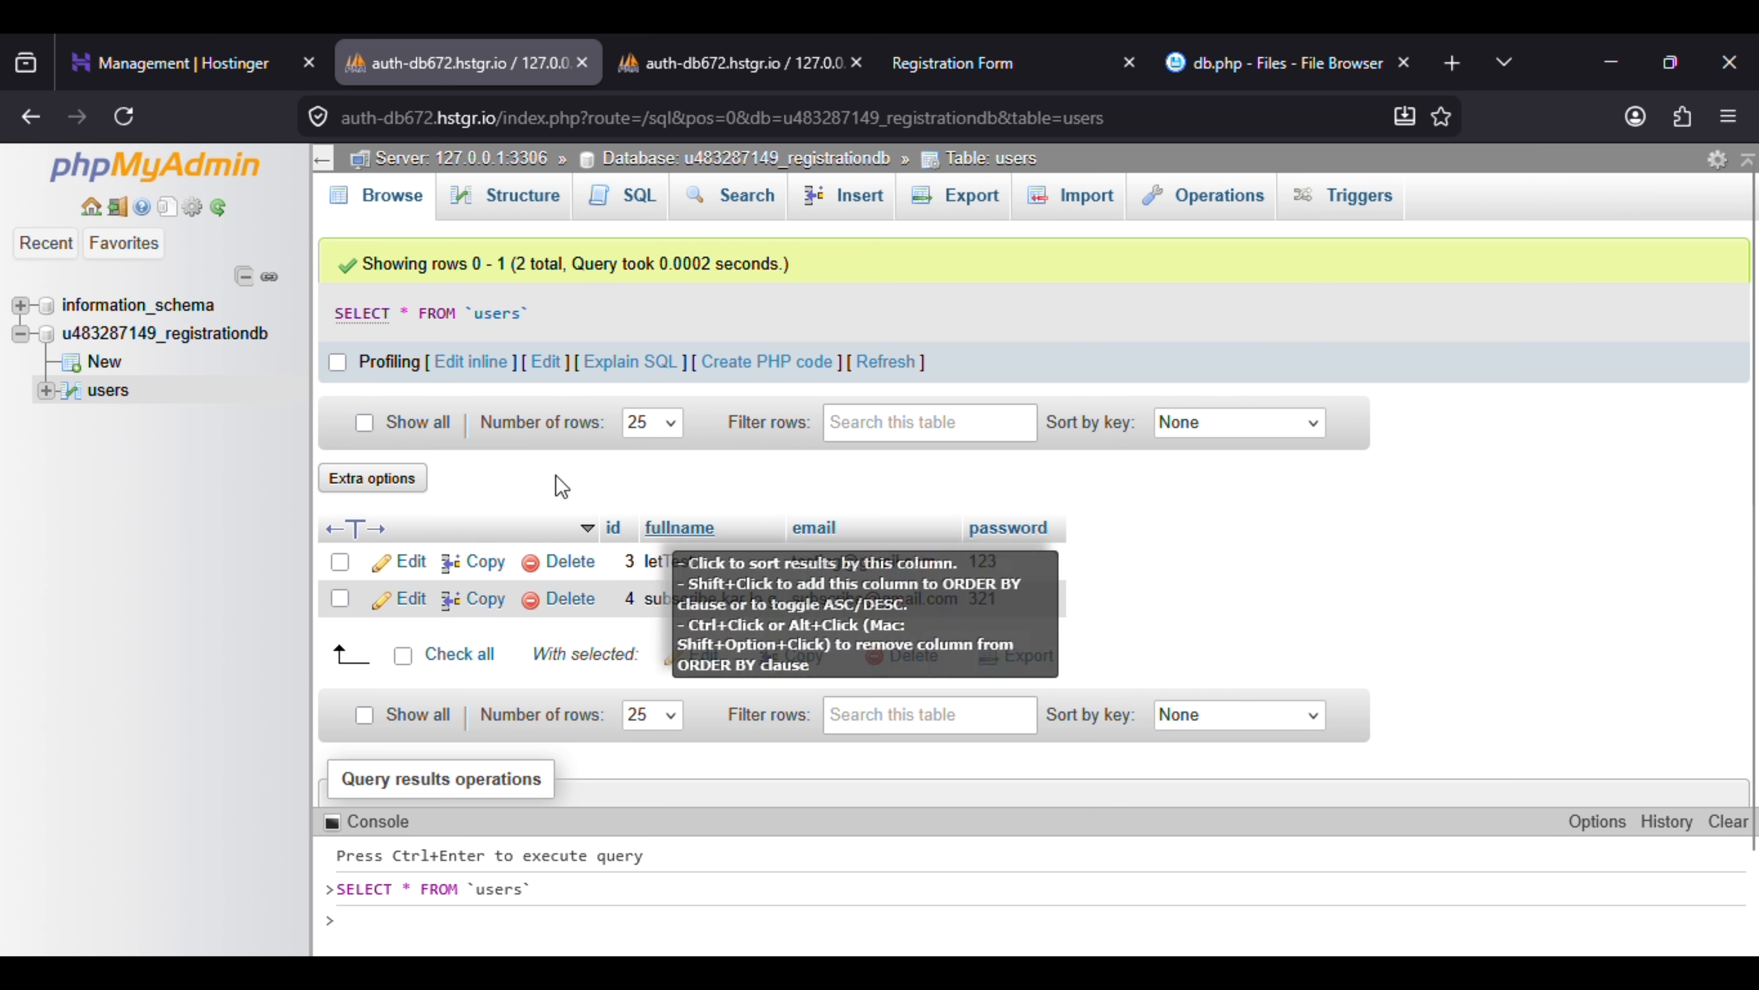
{"action": "left_click", "coordinate": [425, 117]}
{"action": "left_click", "coordinate": [201, 541]}
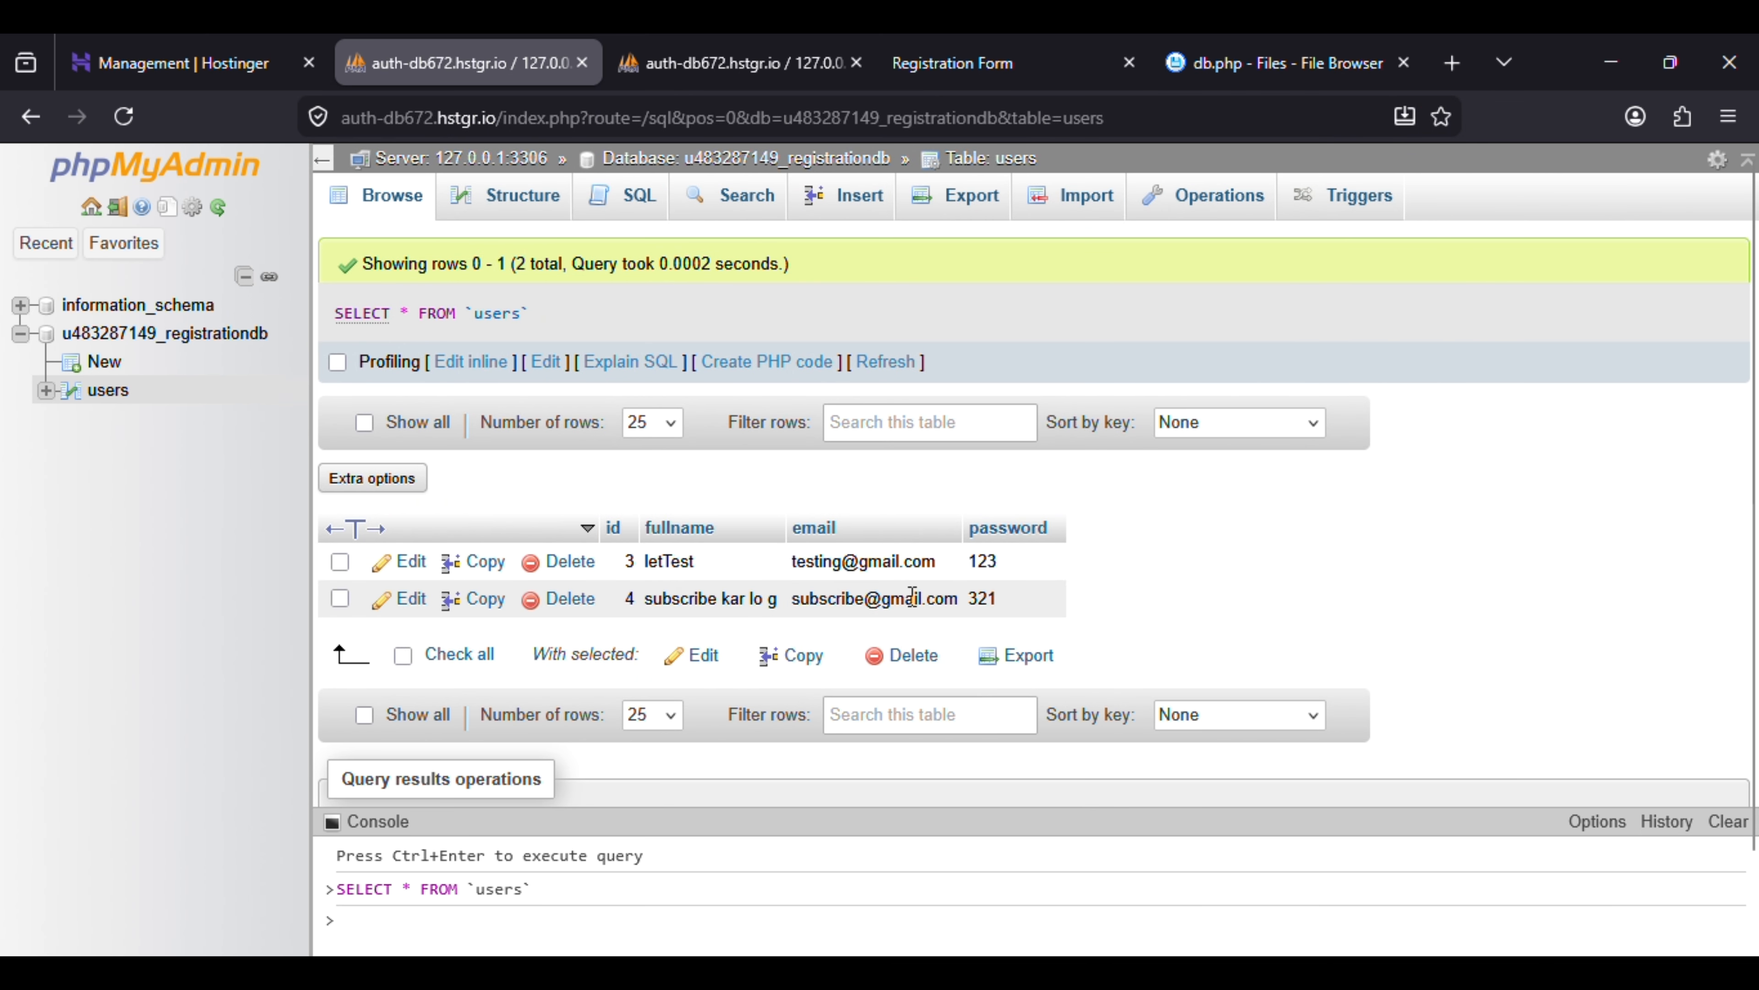
{"action": "left_click", "coordinate": [159, 63]}
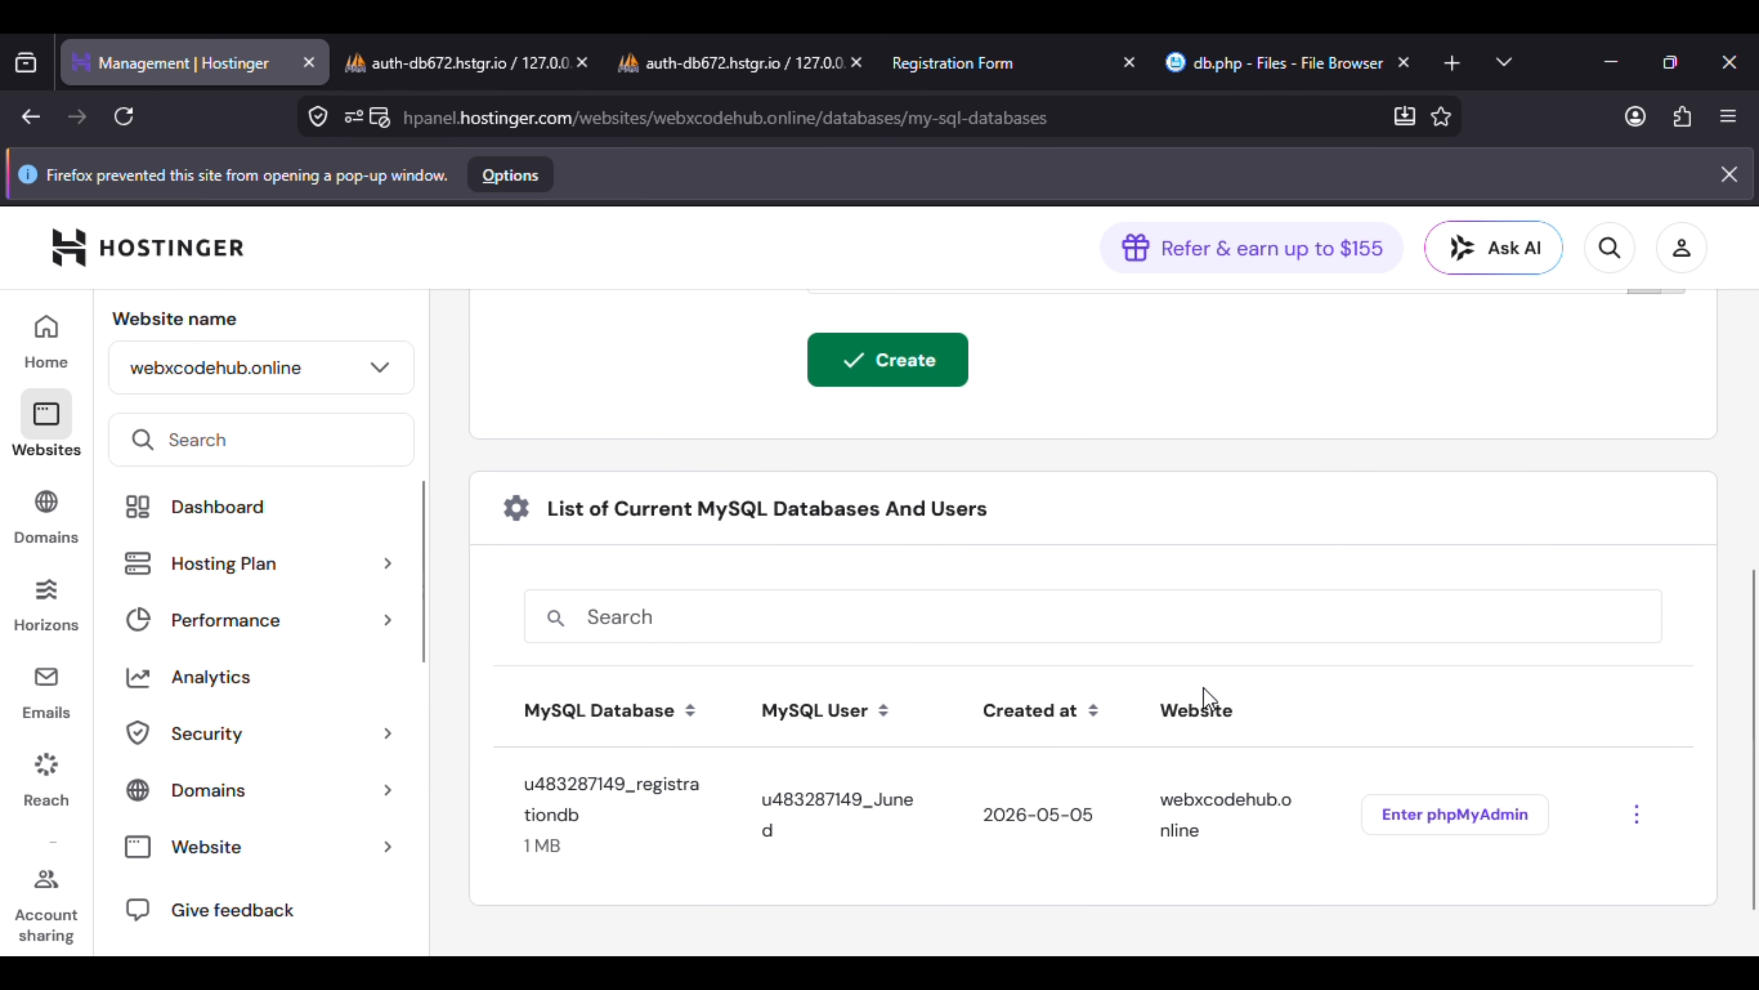